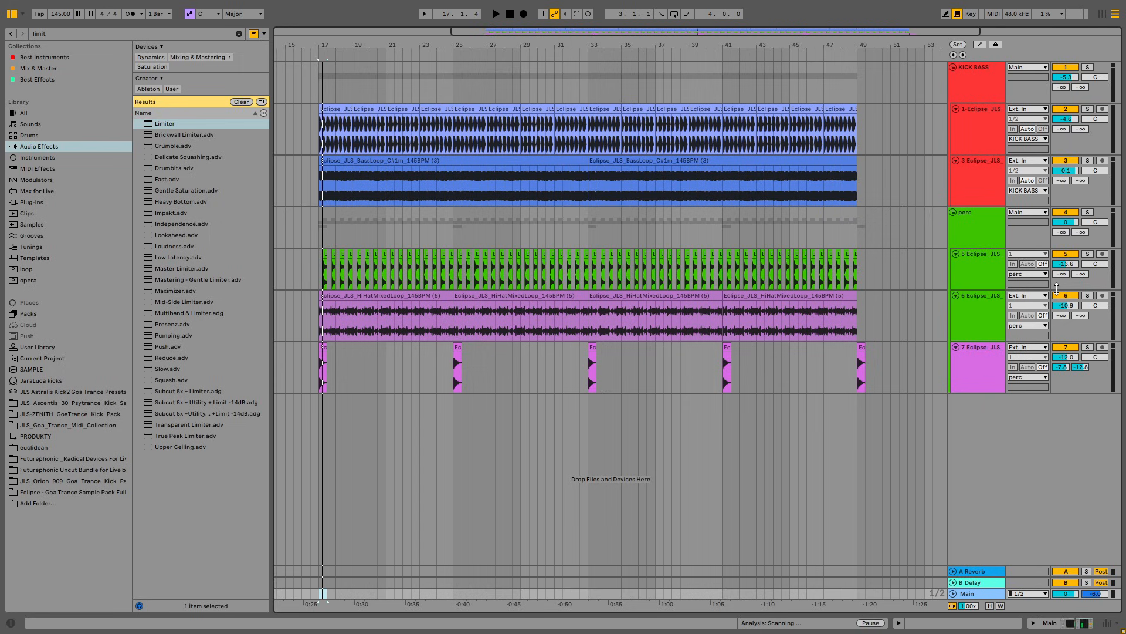
Step: Show the bass track's effects chain and play the kick and bass together from bar 17
double_click(980, 176)
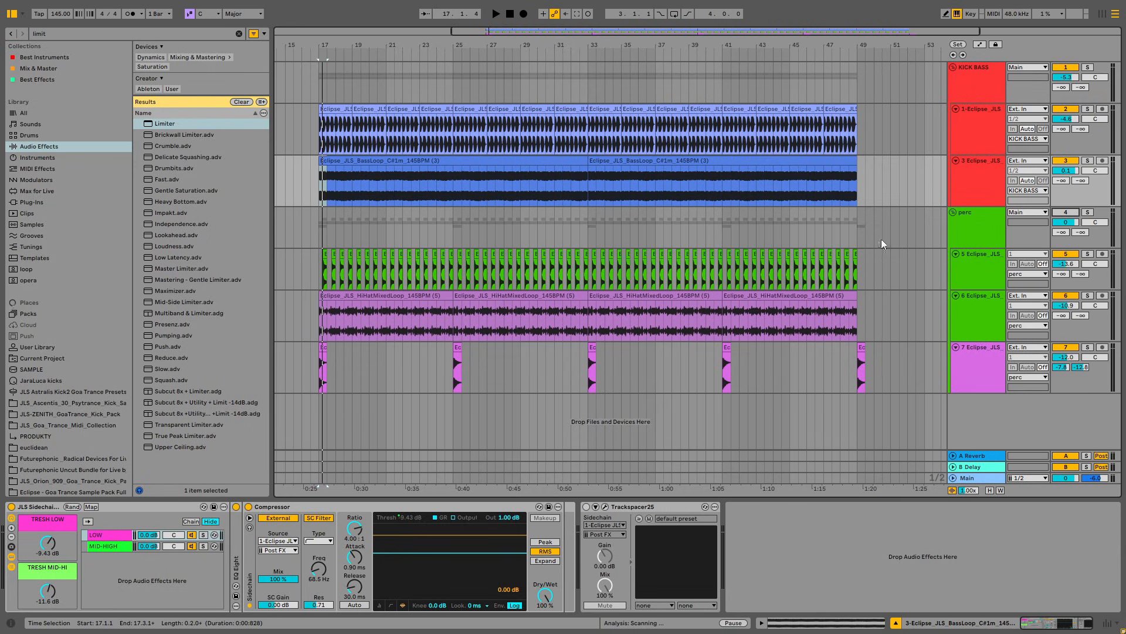
click(317, 224)
click(979, 82)
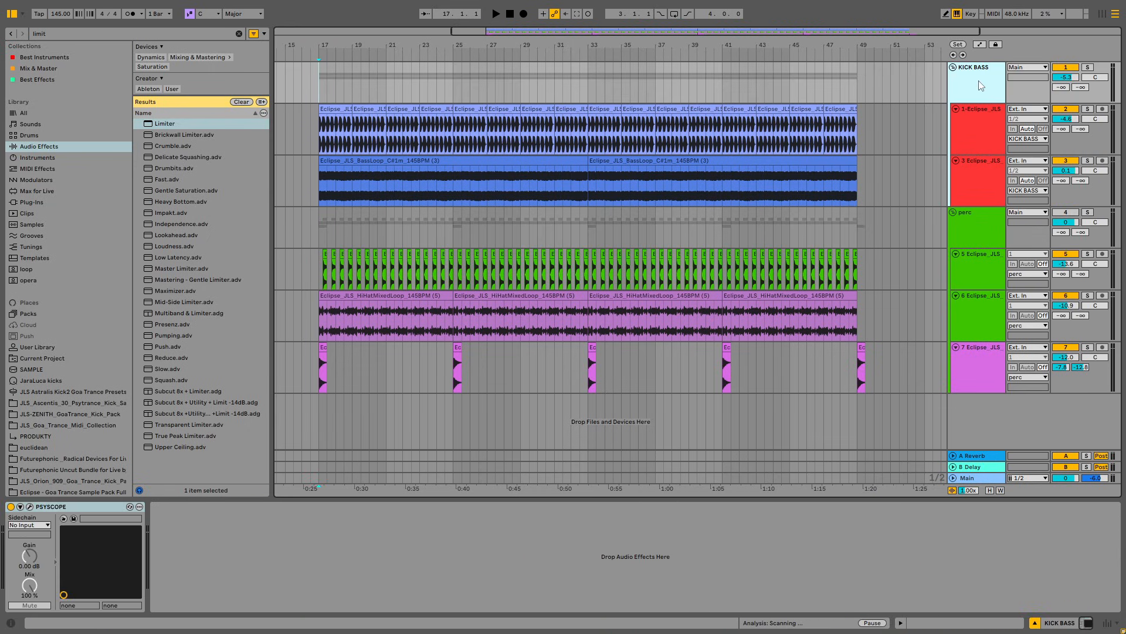
click(976, 185)
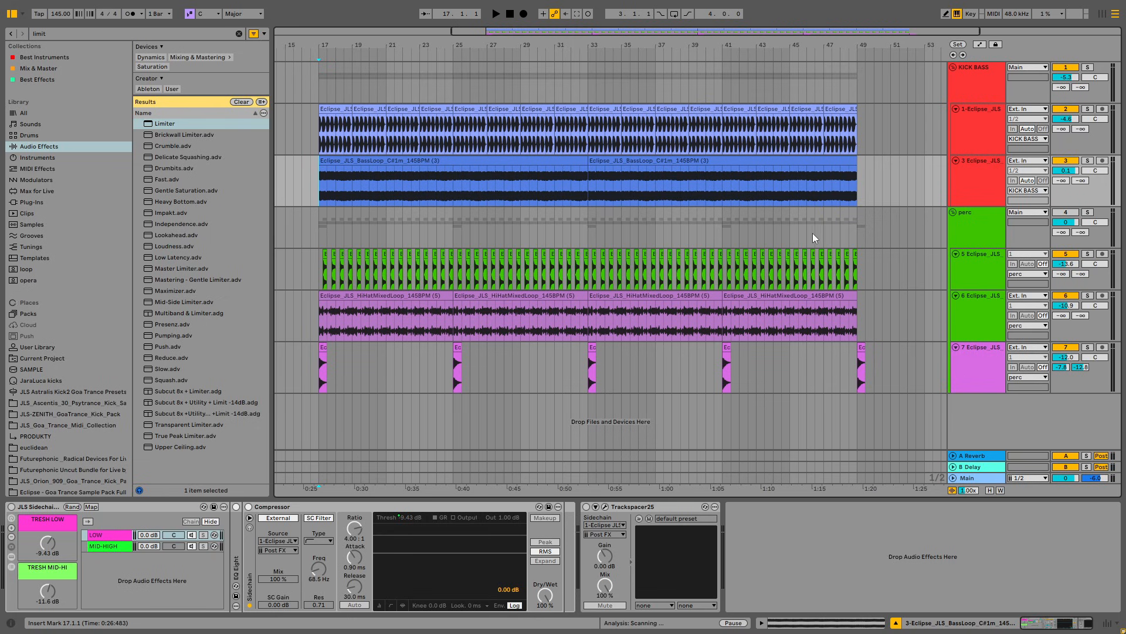
key(space)
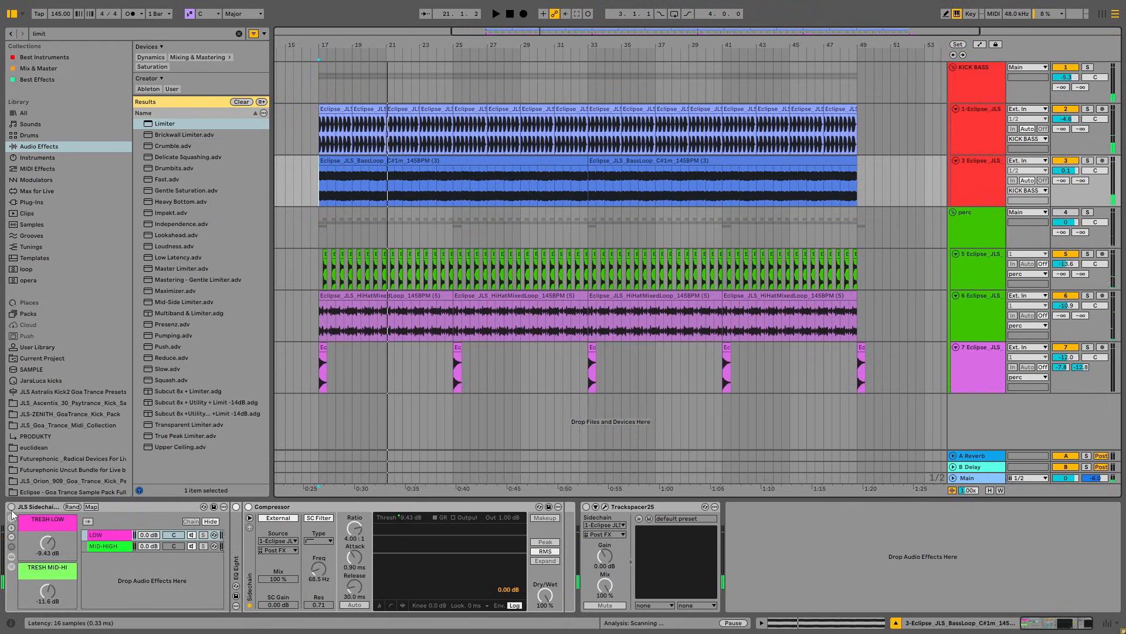
Step: Switch on the JLS Sidechain rack on the bass track and cut it from the effects chain
click(11, 507)
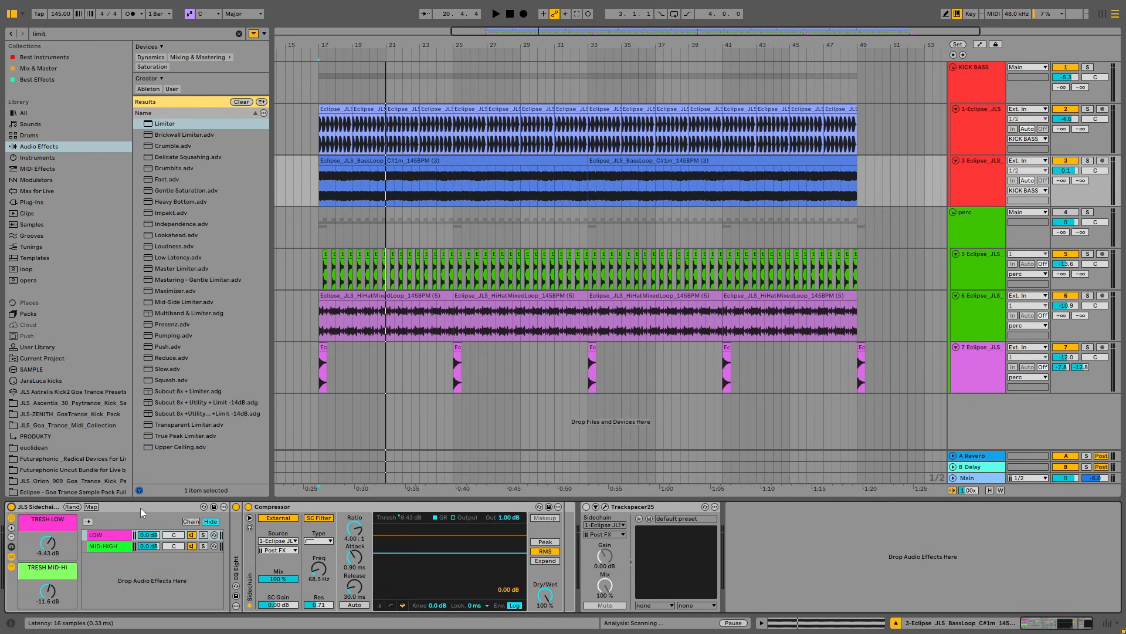
right_click(104, 505)
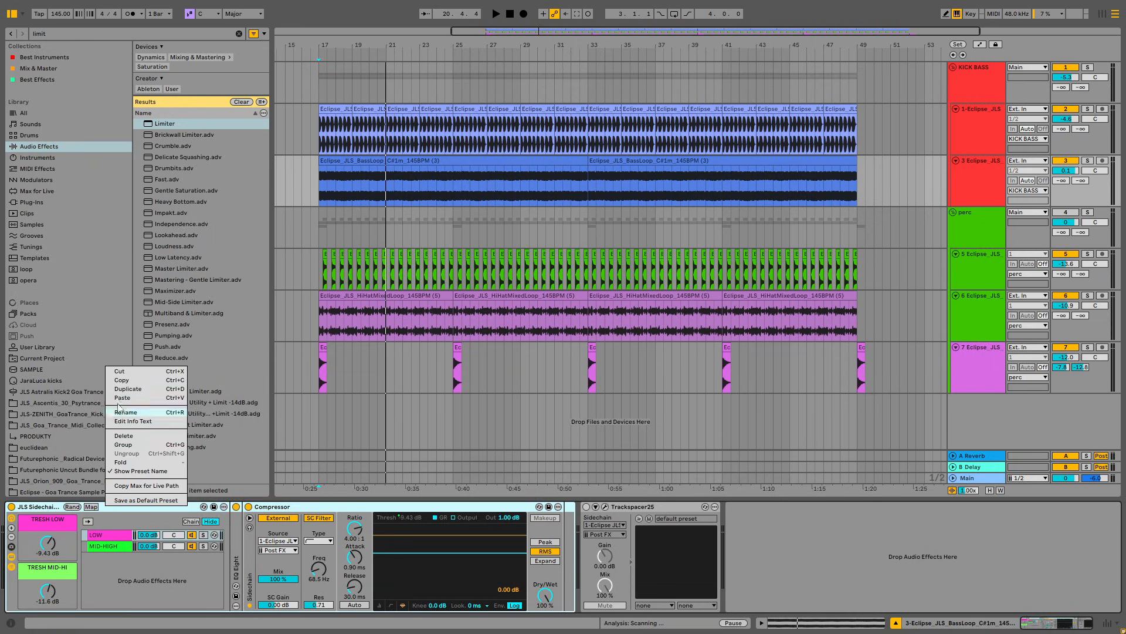
click(119, 372)
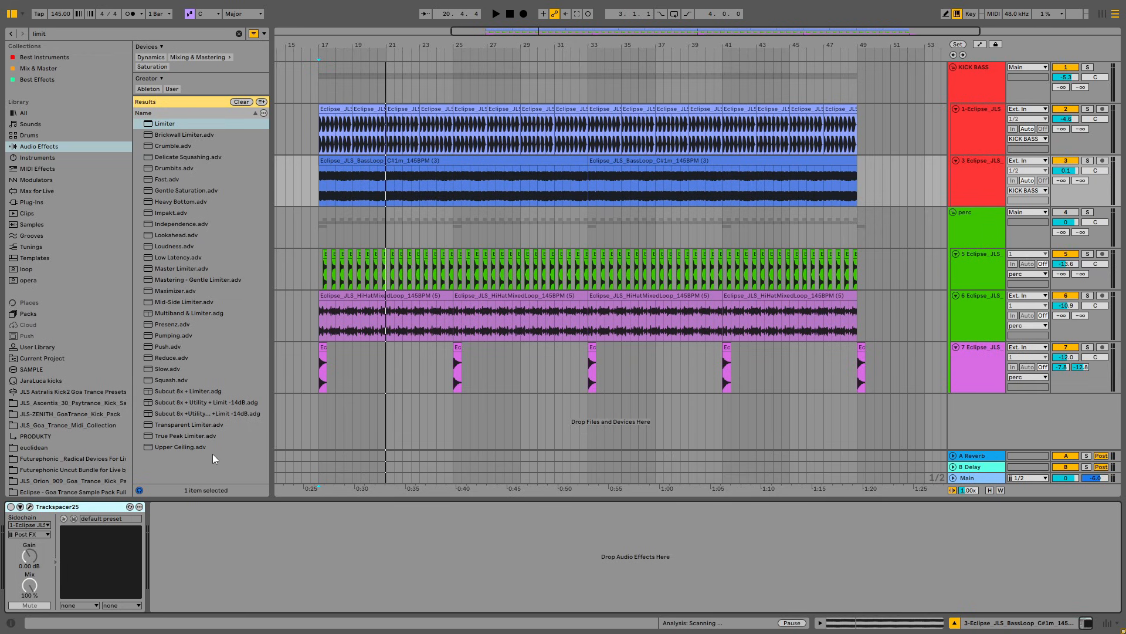
Step: Insert an empty MIDI track directly below the audio kick track in the KICK BASS group
key(plus)
key(plus)
key(plus)
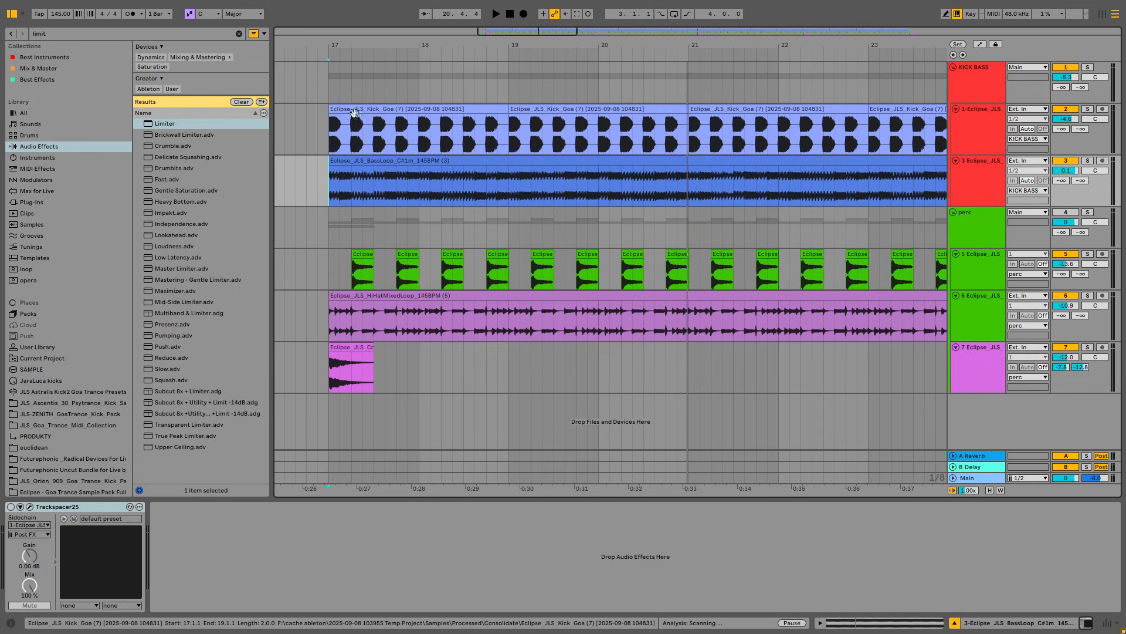
drag(352, 137, 511, 130)
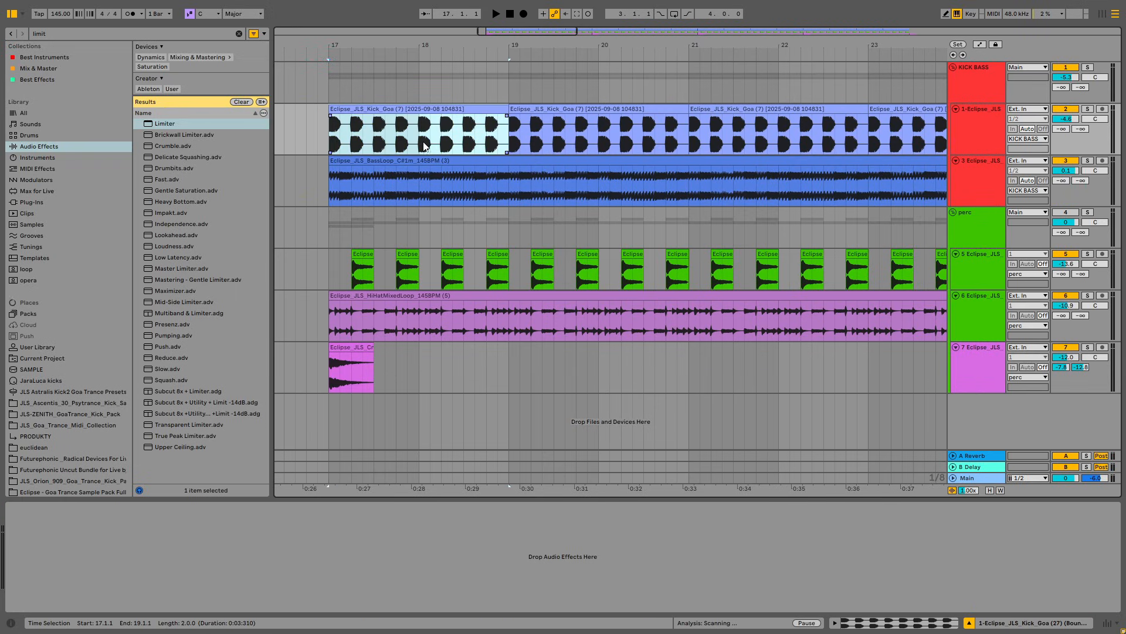
click(403, 140)
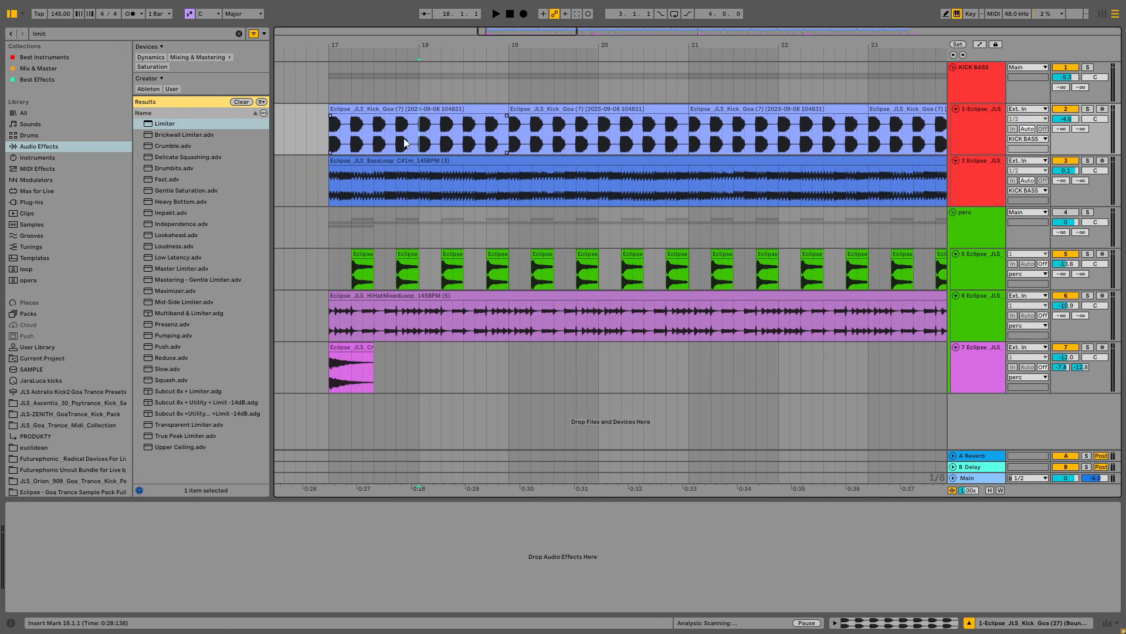
right_click(978, 113)
click(1009, 213)
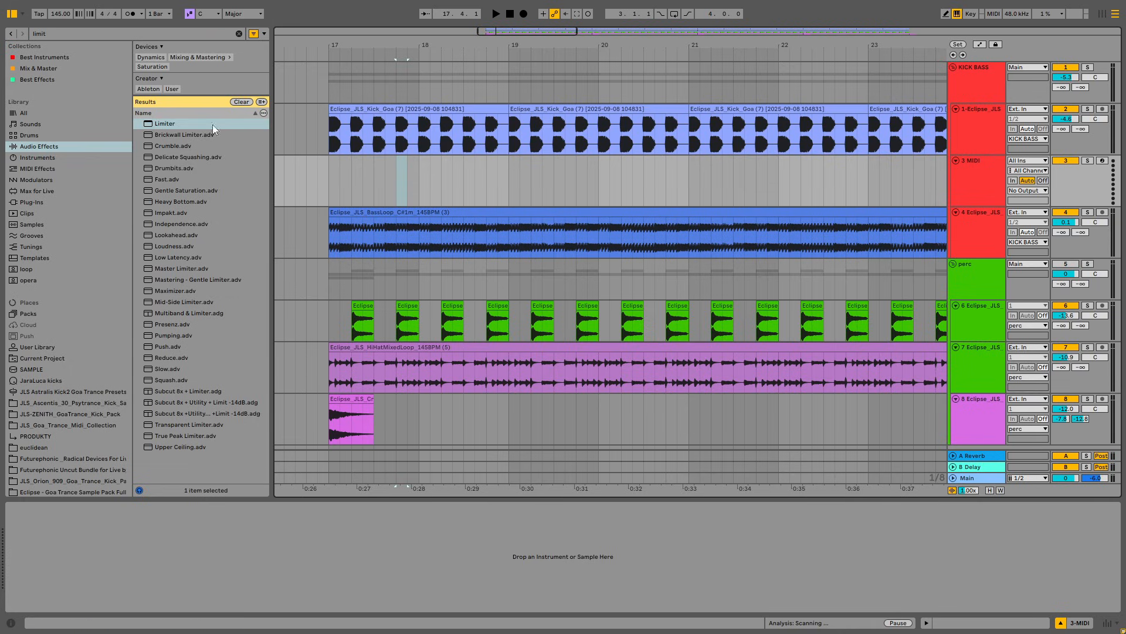
Step: Select the first kick clip and browse to the Goa Kicks folder under 1. Kicks in the Eclipse Goa Trance sample pack
click(355, 124)
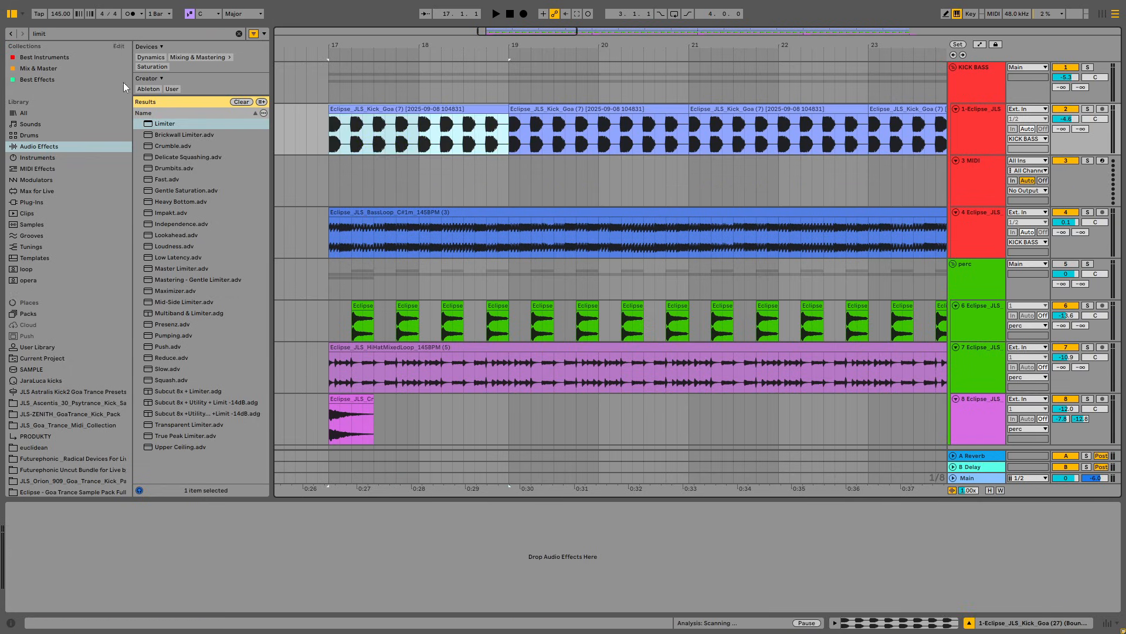
scroll(46, 434, down, 1)
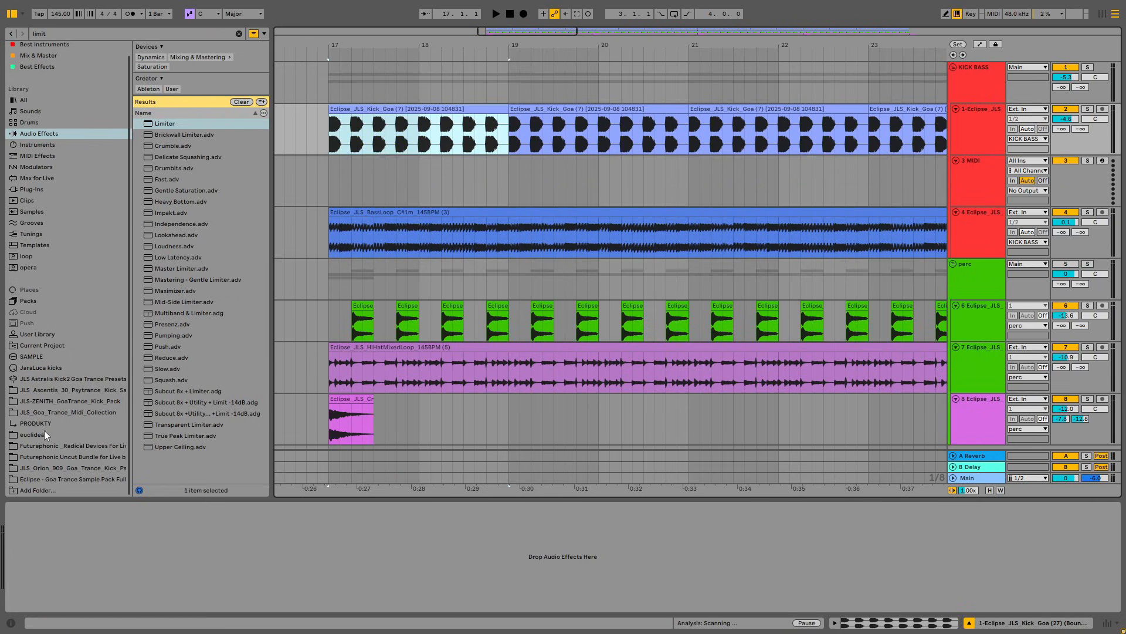
click(77, 479)
click(239, 34)
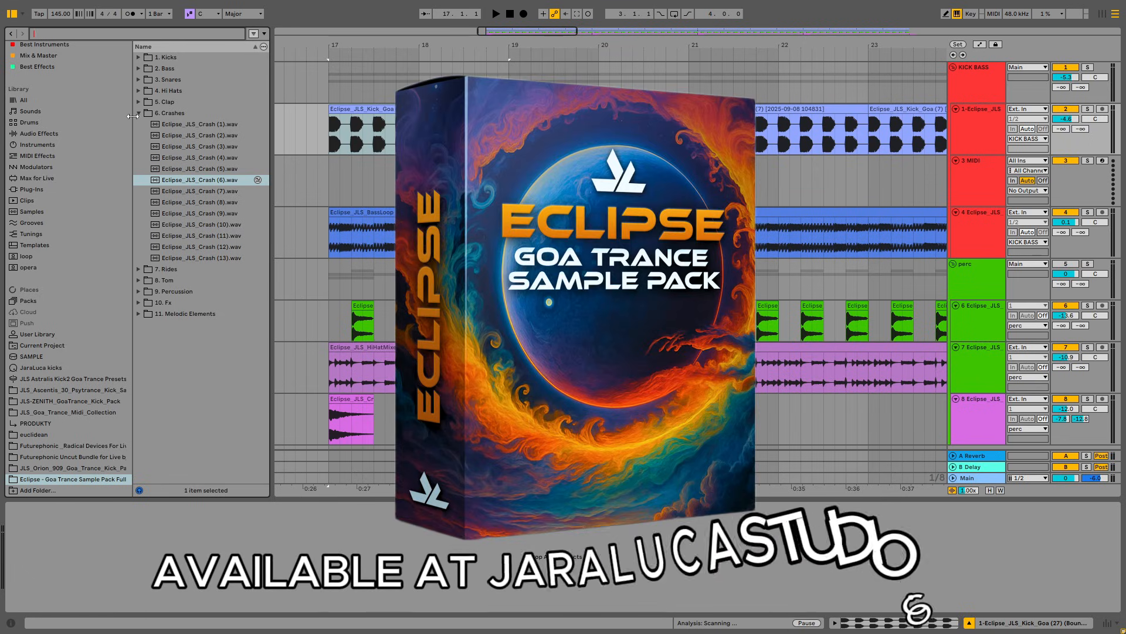
click(138, 113)
click(138, 58)
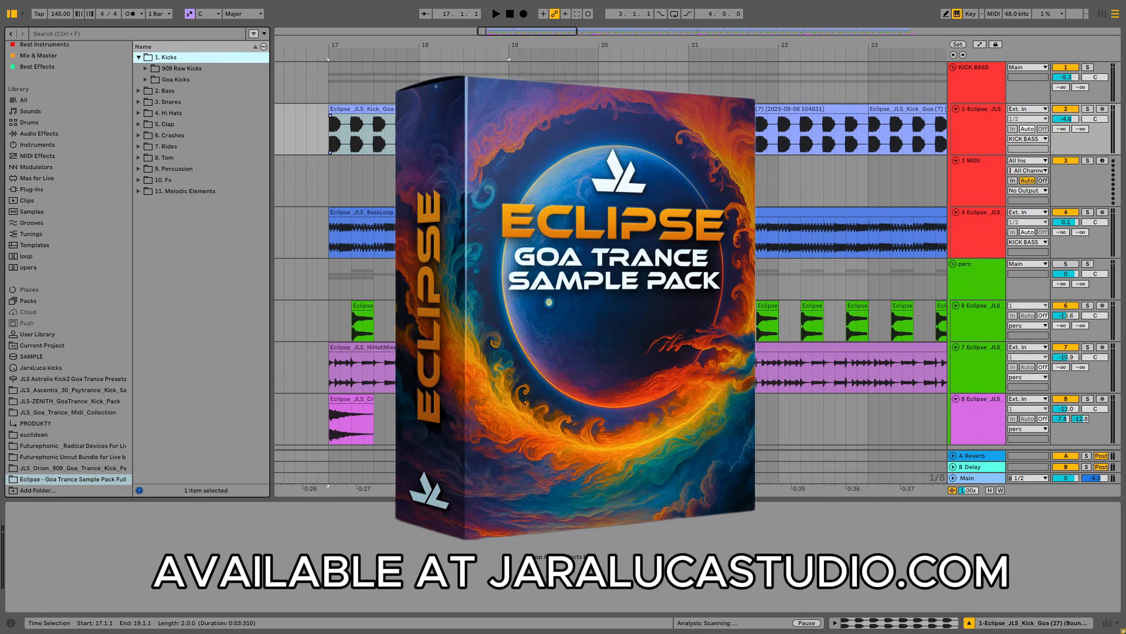
click(146, 79)
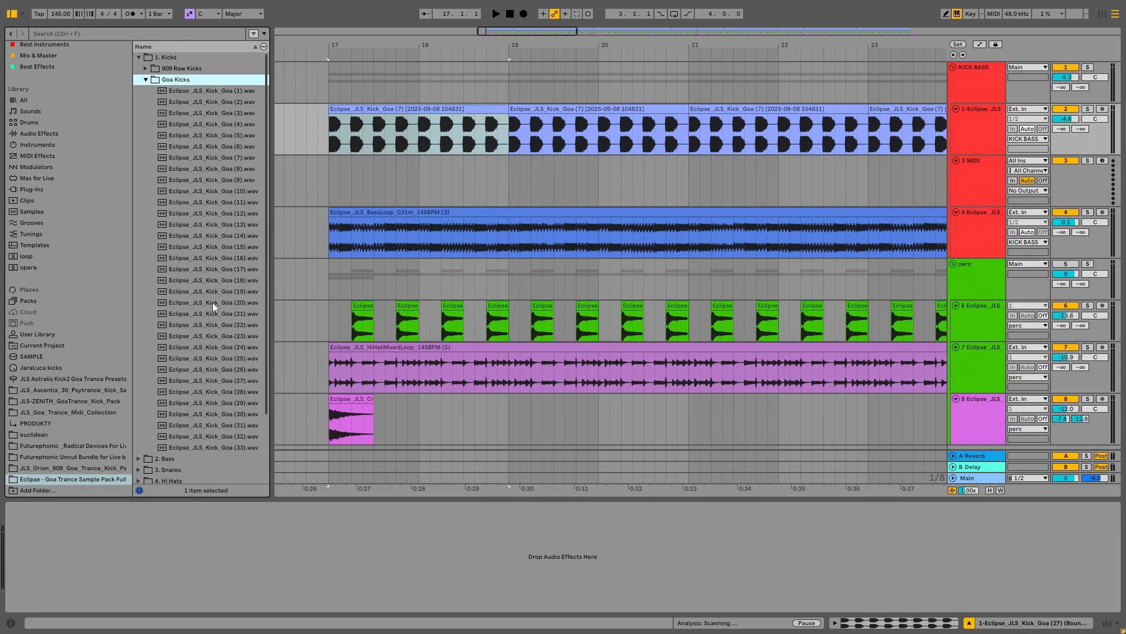
Step: Load Eclipse_JLS_Kick_Goa (7).wav as a sampler instrument on the new MIDI track and set its release to 60 s
click(213, 157)
click(986, 167)
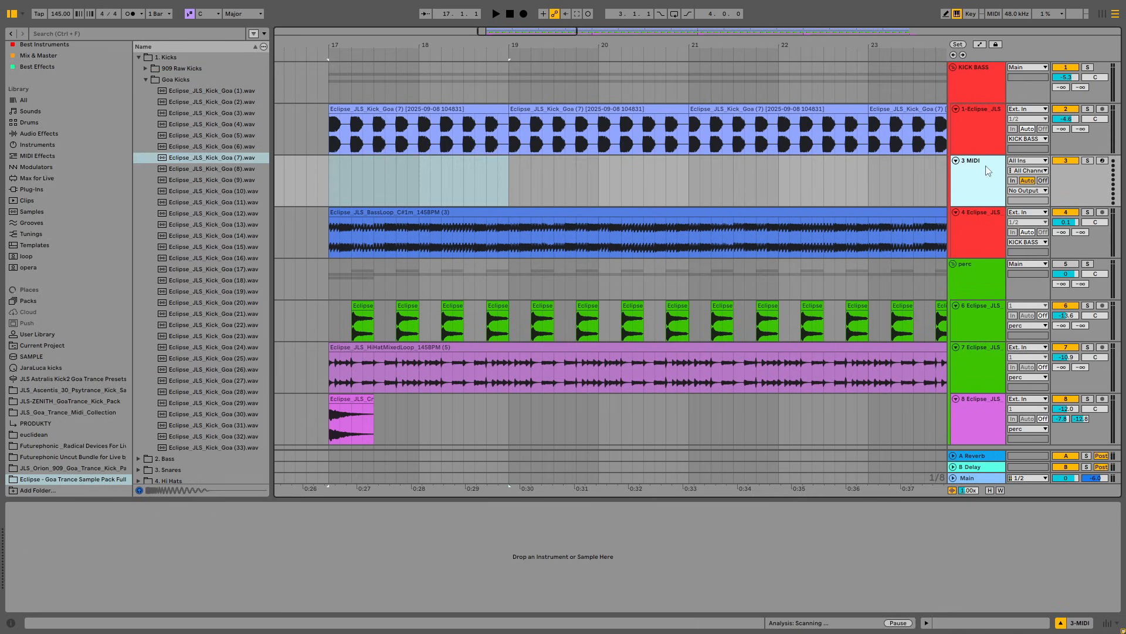
drag(212, 159, 459, 167)
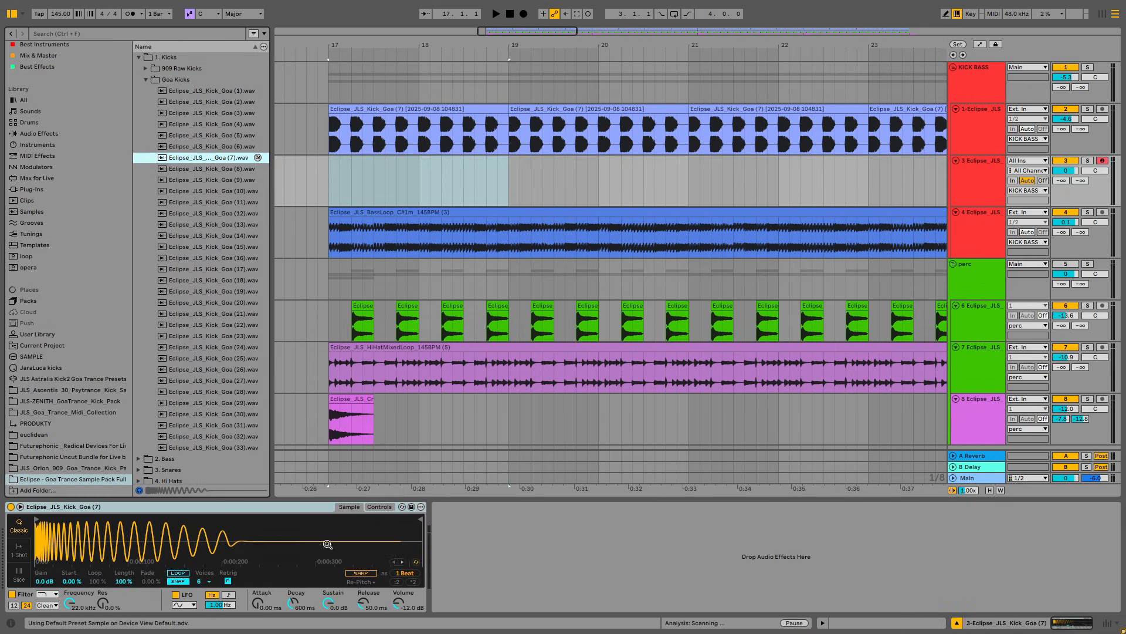
drag(364, 604, 370, 446)
Step: Mute the audio kick track and insert a two-bar MIDI clip at bar 17 on the new kick track
click(332, 160)
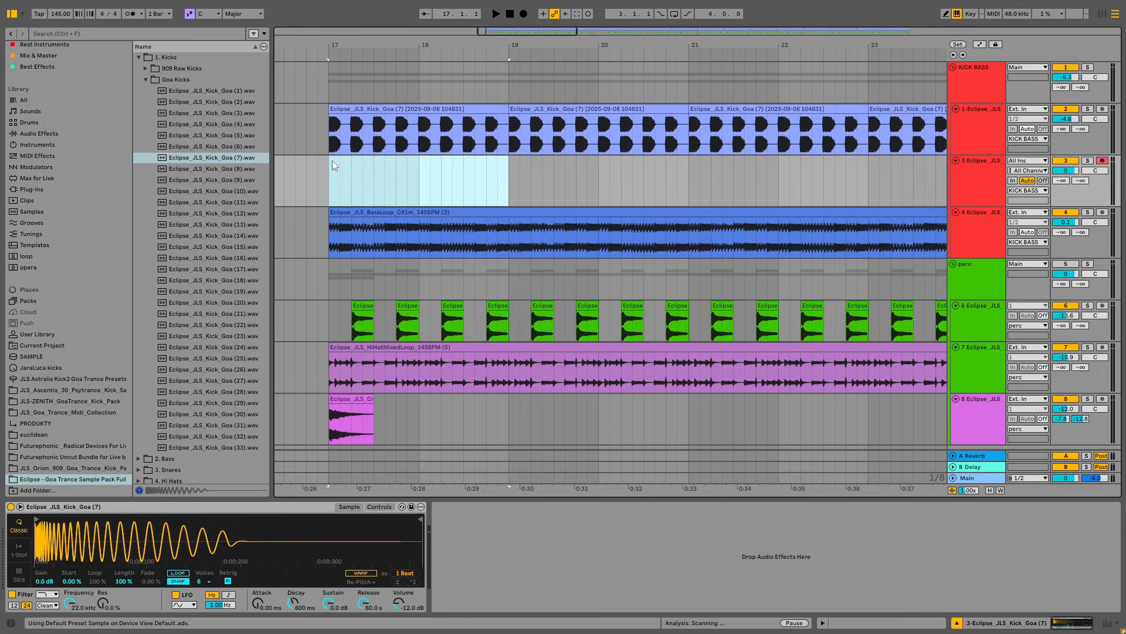
click(1070, 109)
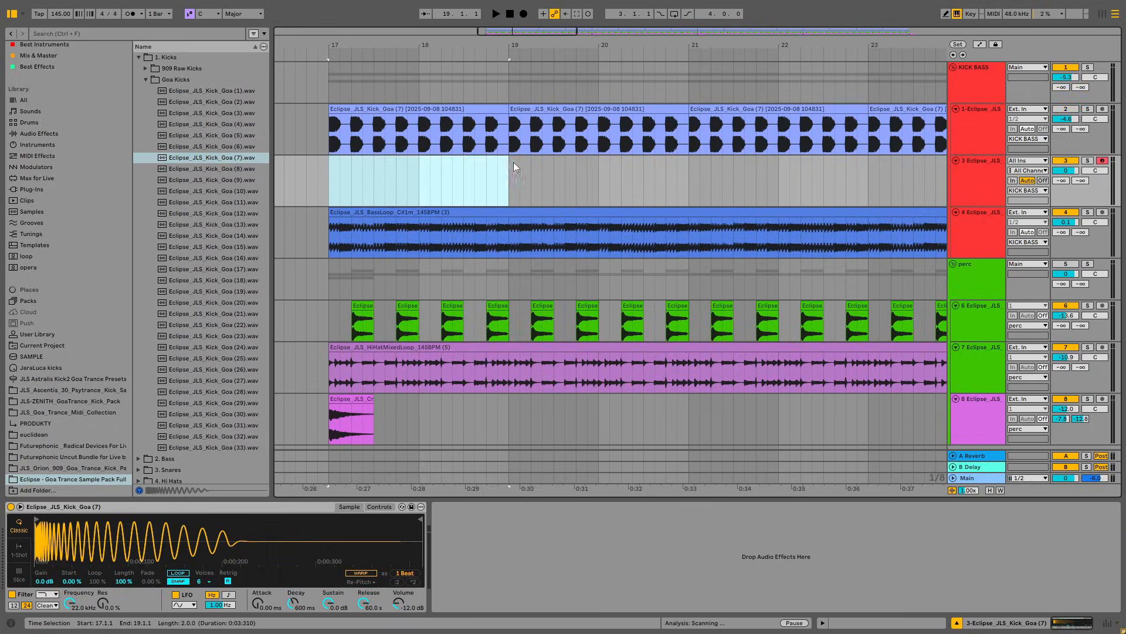
right_click(460, 160)
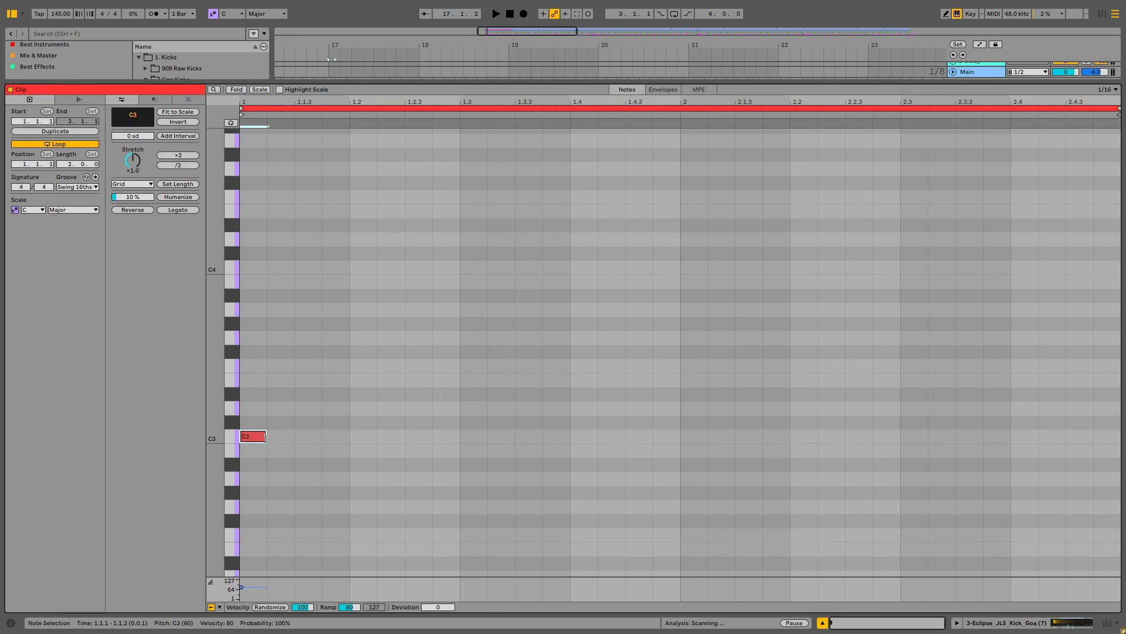
Step: Program sixteenth-long C3 notes on every beat of the two-bar clip at velocity 127
mouse_move(257, 436)
mouse_down()
mouse_move(279, 439)
mouse_move(279, 411)
mouse_move(290, 438)
mouse_move(242, 449)
mouse_up()
click(297, 435)
key(ctrl+d)
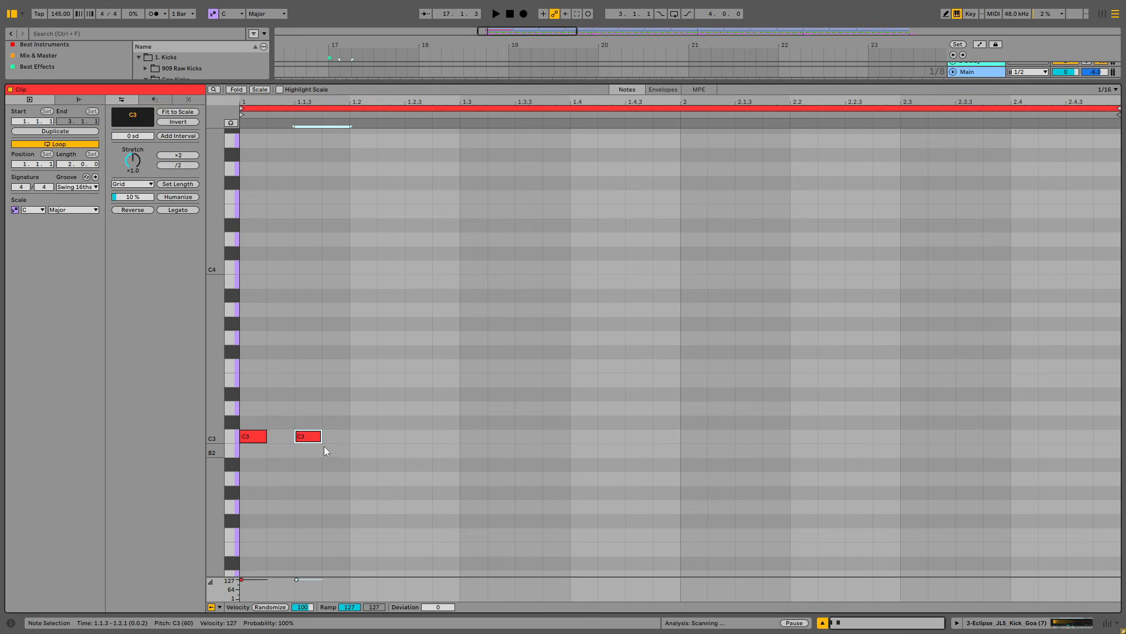
drag(309, 438, 240, 490)
key(ctrl+d)
drag(424, 442, 508, 442)
drag(685, 423, 220, 503)
key(ctrl+d)
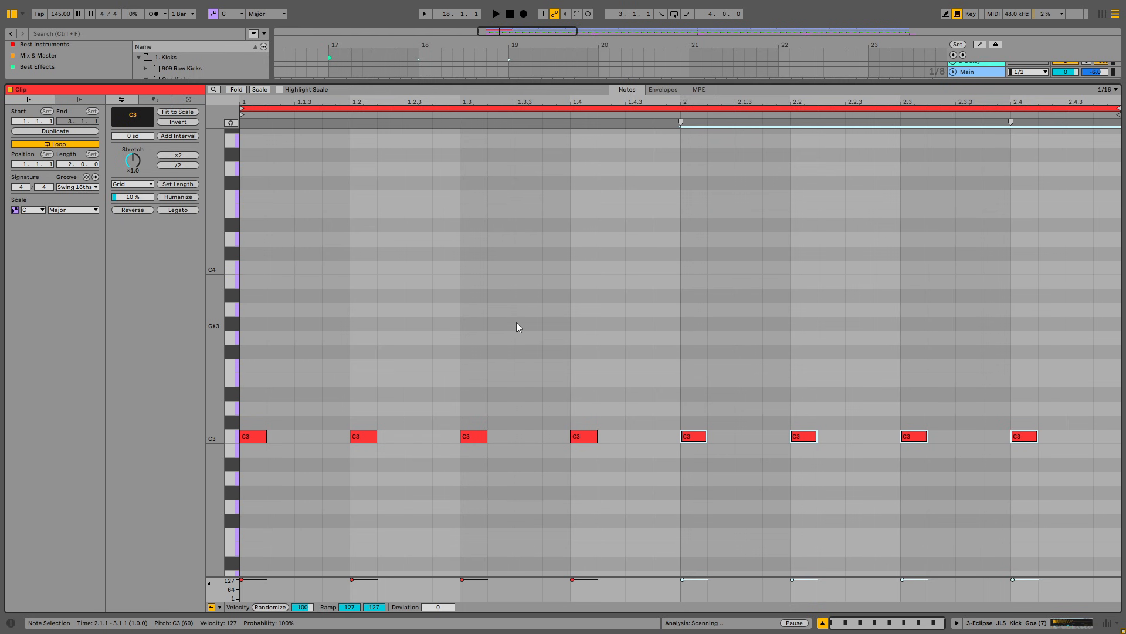
Step: Play the new kick pattern with the KICK BASS group soloed, slightly lowering the MIDI kick track's volume
double_click(774, 83)
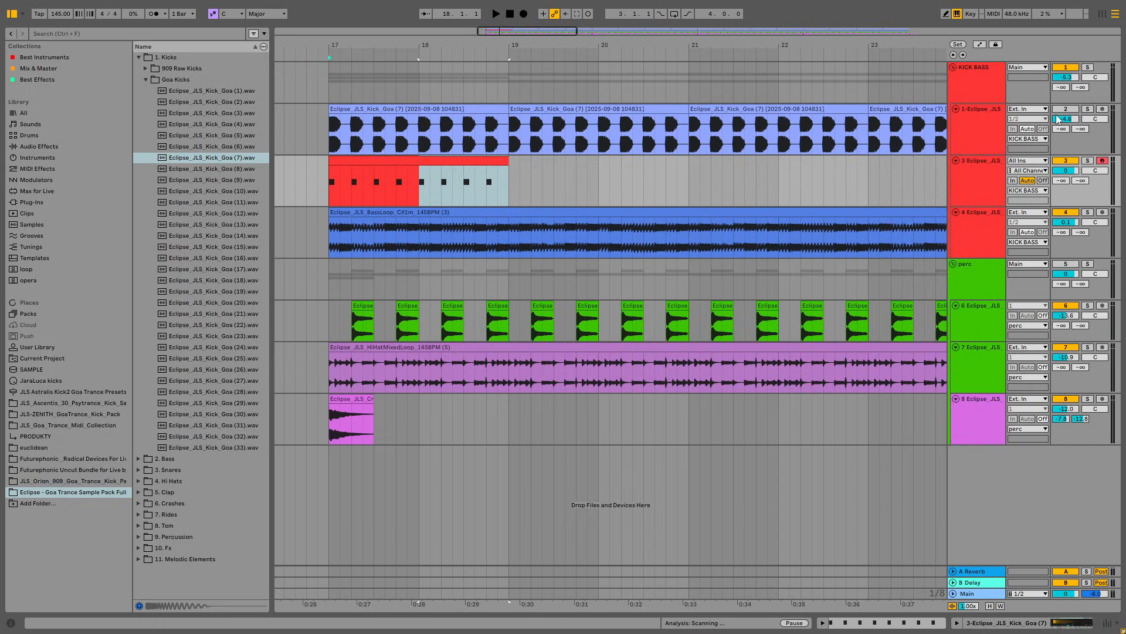
key(space)
drag(1068, 170, 1063, 173)
click(1089, 68)
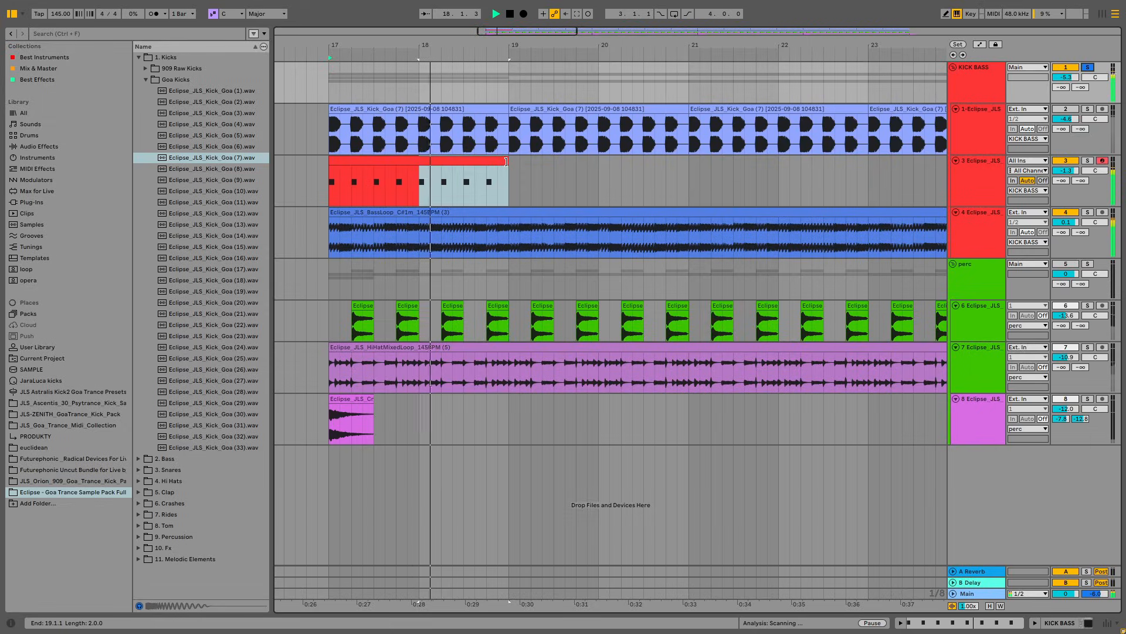
key(space)
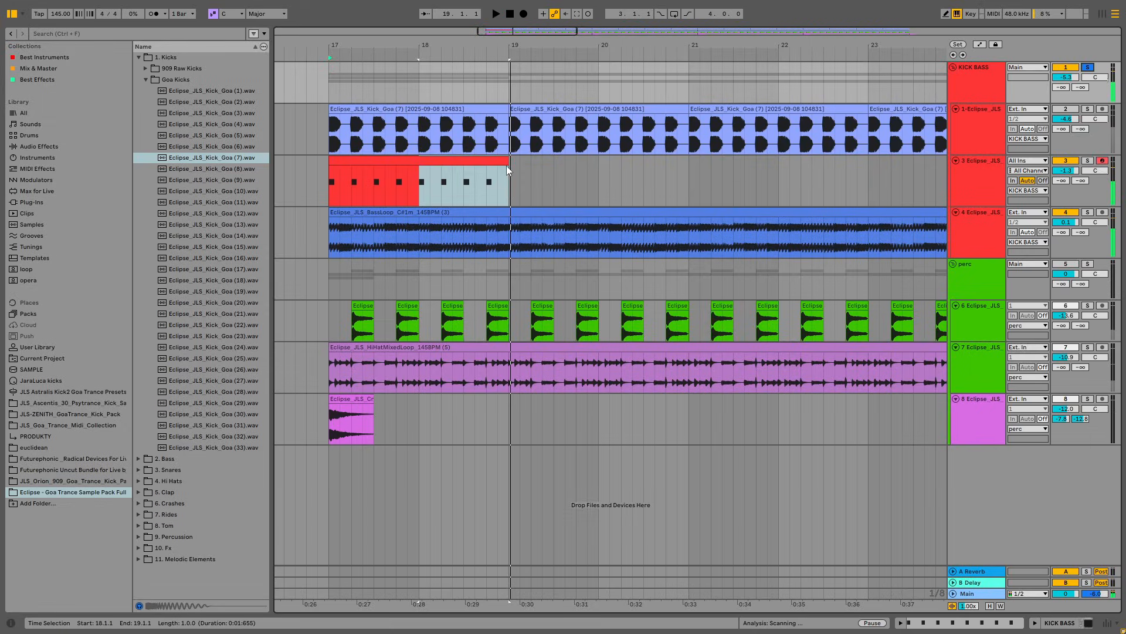
Step: Set the MIDI kick clip's loop length to 4 bars and extend the clip to bar 21
double_click(506, 165)
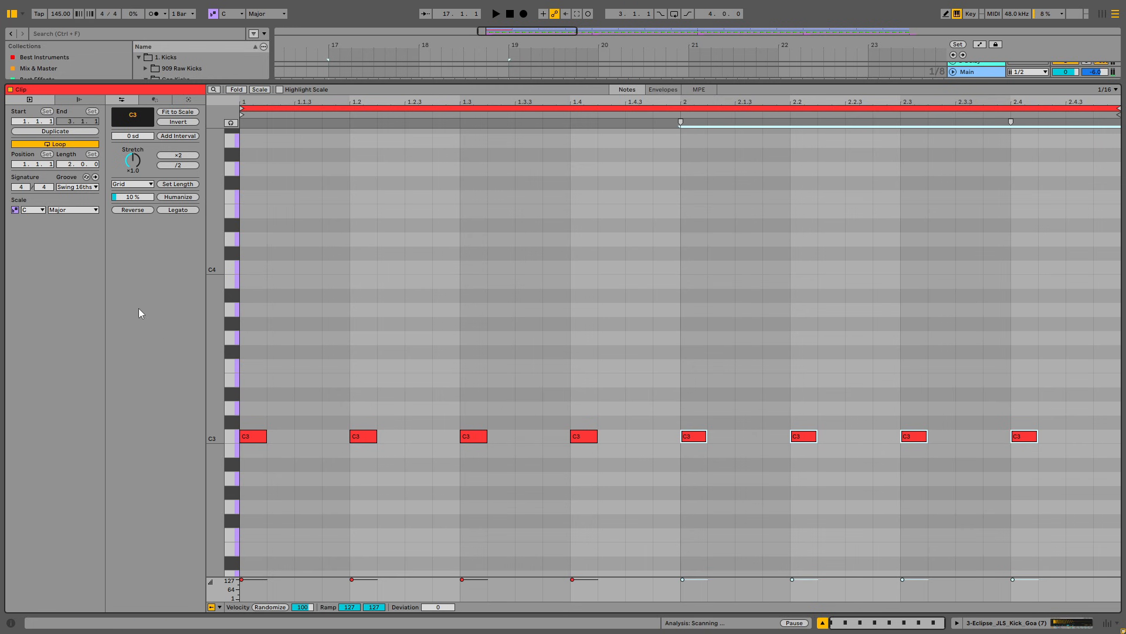
click(86, 186)
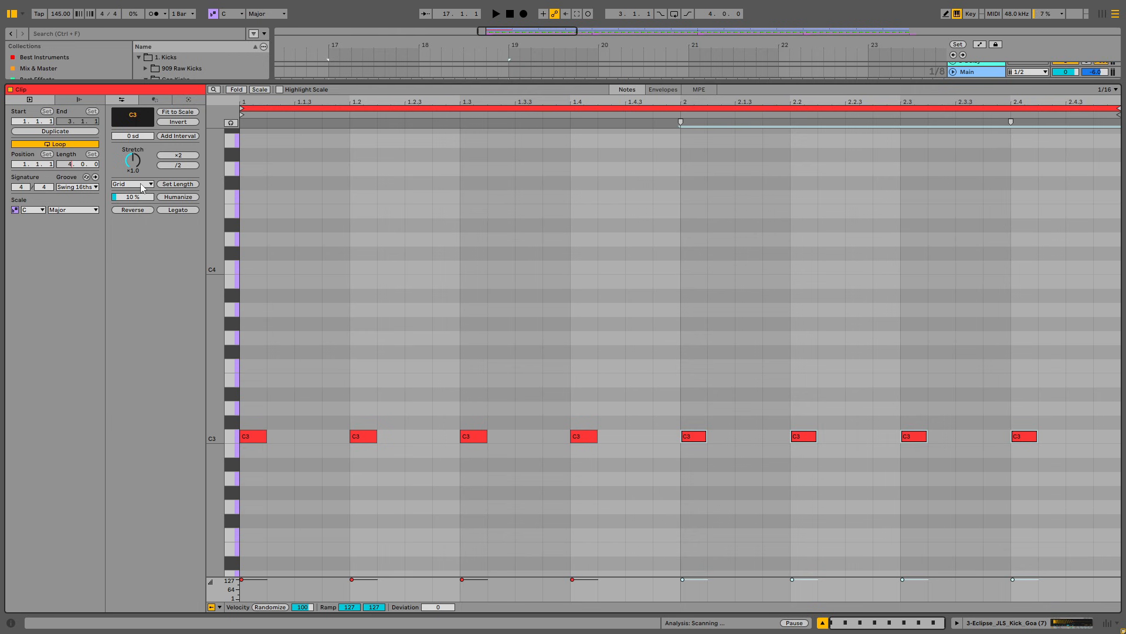
key(Return)
double_click(698, 84)
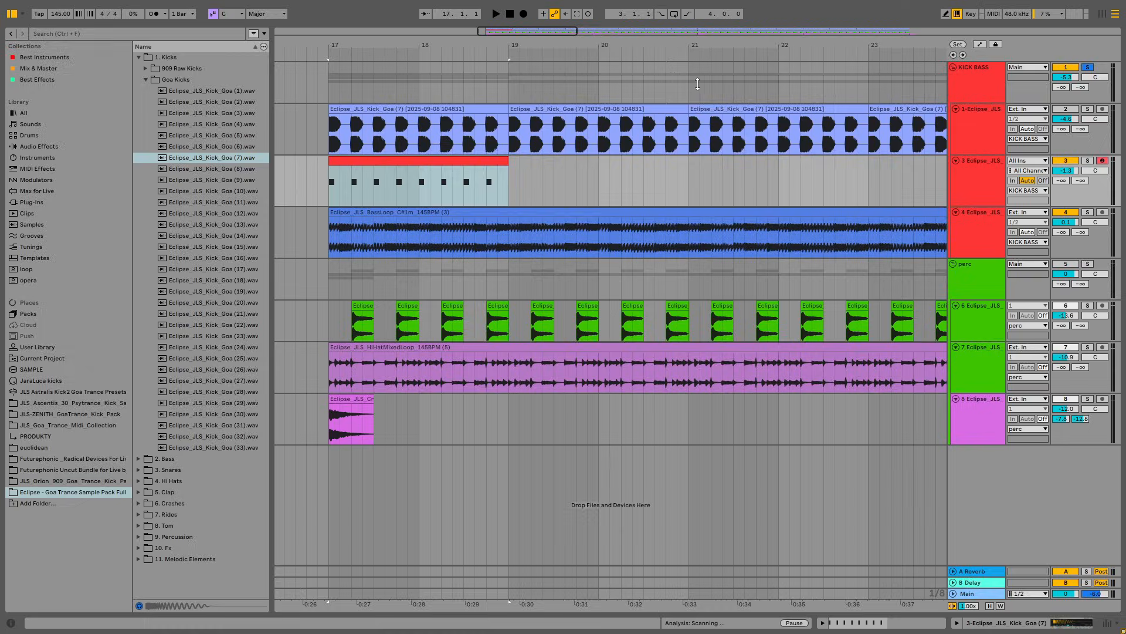
drag(508, 159, 687, 157)
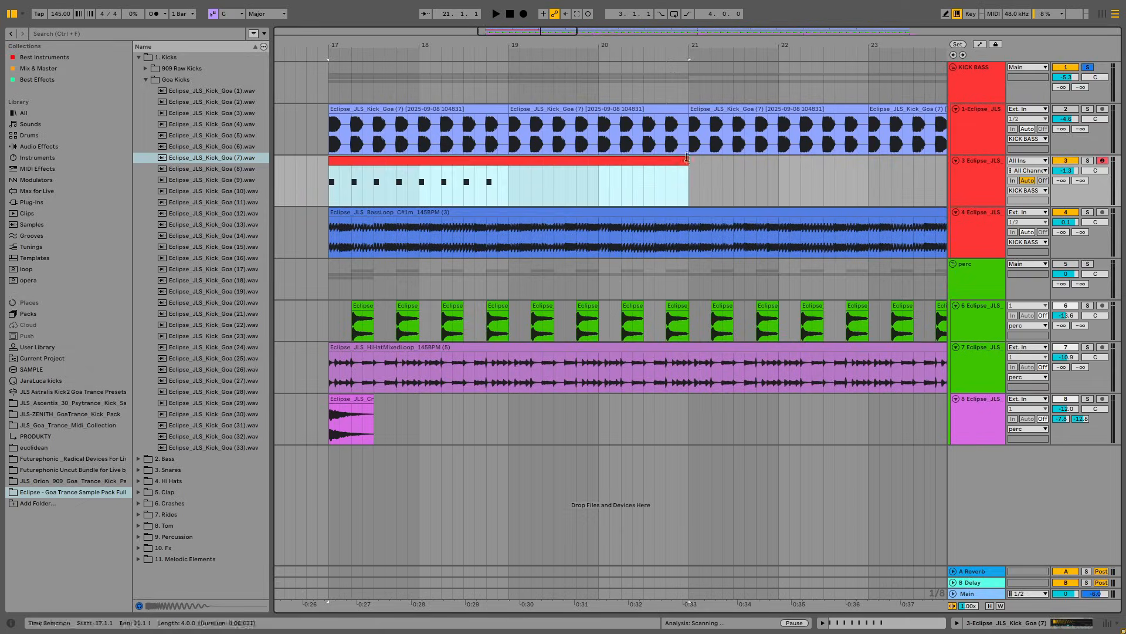
Step: Duplicate the clip's eight kick notes to fill its third and fourth bars
double_click(616, 160)
drag(681, 429, 225, 455)
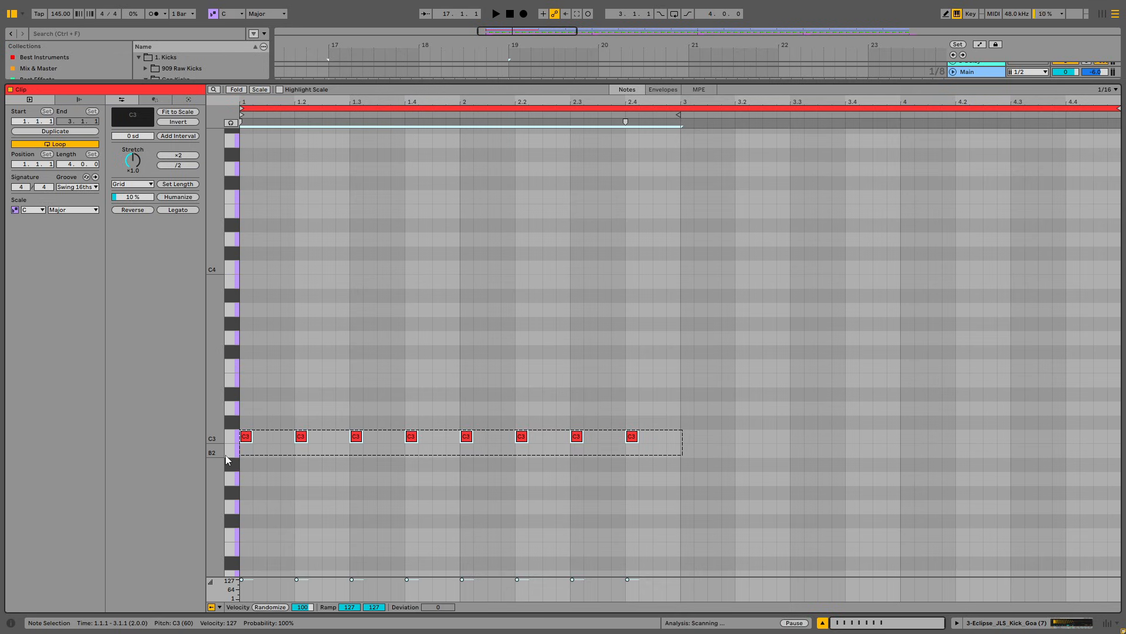
key(ctrl+d)
click(681, 382)
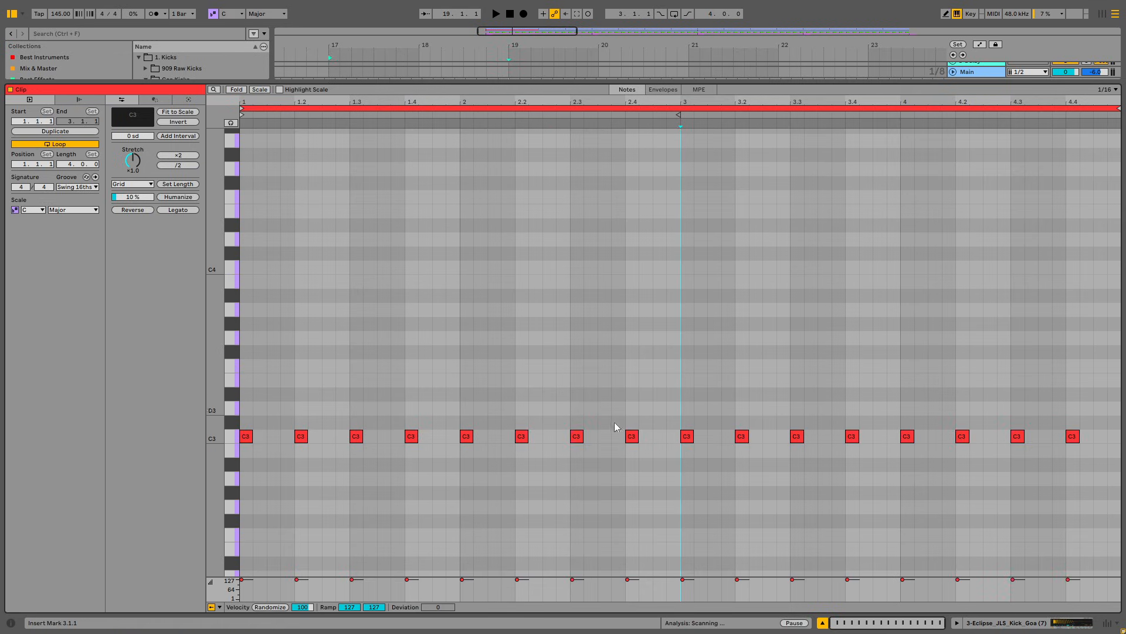
Step: Add offbeat C3 ghost kicks at 2.4.3 with velocity 65 and at 4.3.3 with a similarly reduced velocity
double_click(656, 437)
drag(663, 583, 663, 589)
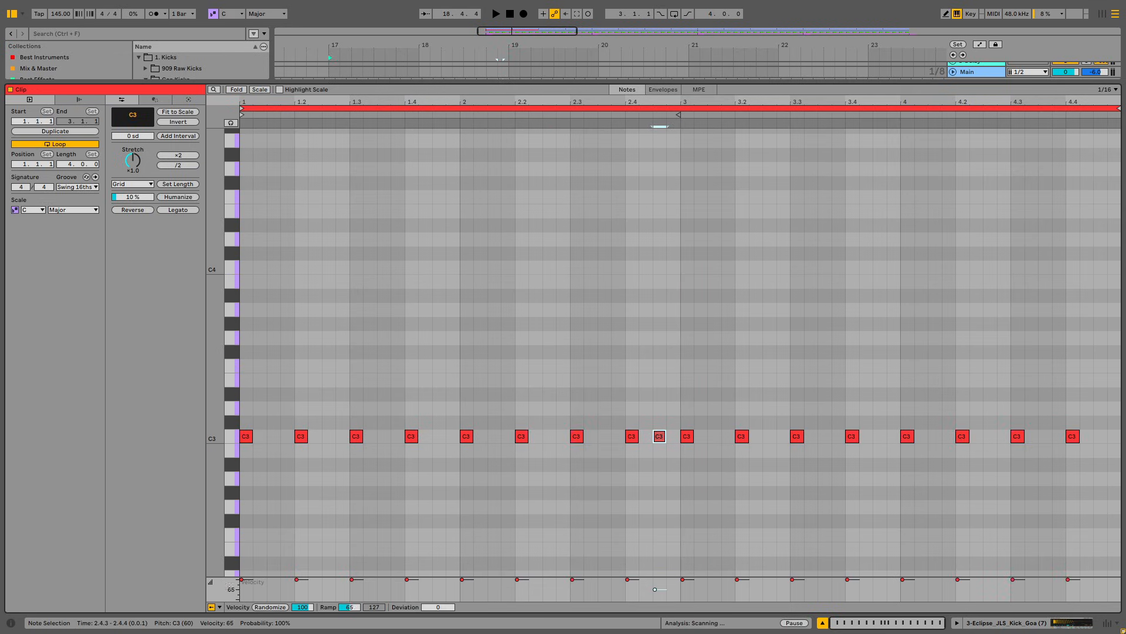
double_click(1043, 439)
mouse_move(1046, 583)
mouse_down()
mouse_move(1046, 605)
mouse_move(1046, 587)
mouse_up()
Step: Add C3 kicks at 4.4.3 with a reduced velocity and at 4.4.4 with velocity 112
double_click(1101, 437)
double_click(1114, 437)
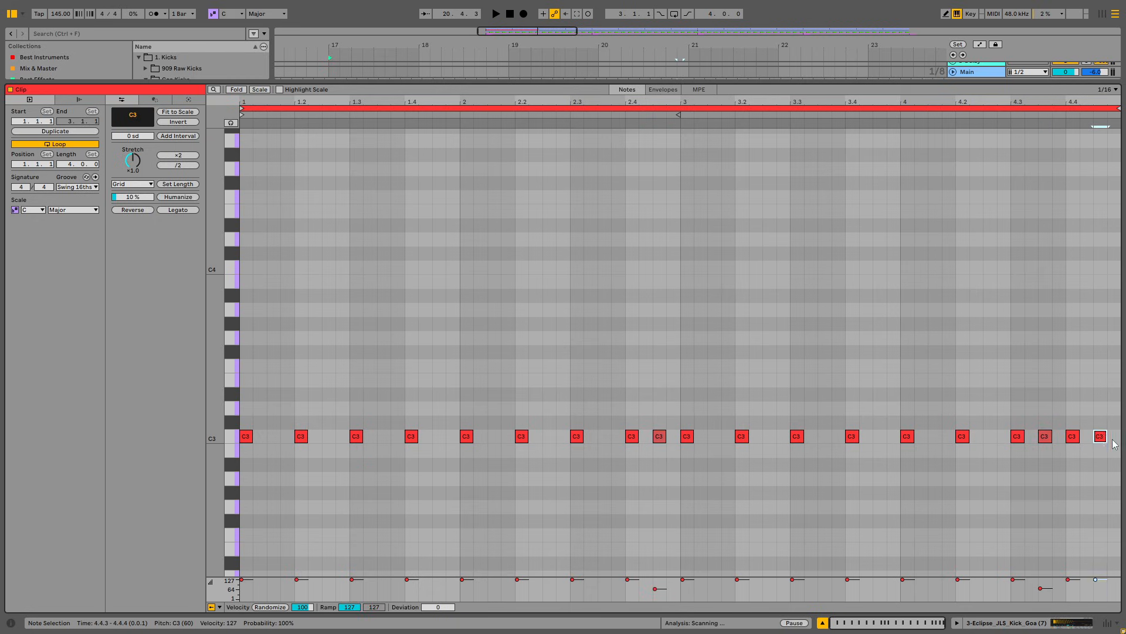
mouse_move(1097, 579)
mouse_down()
mouse_move(1097, 589)
mouse_move(1110, 582)
mouse_up()
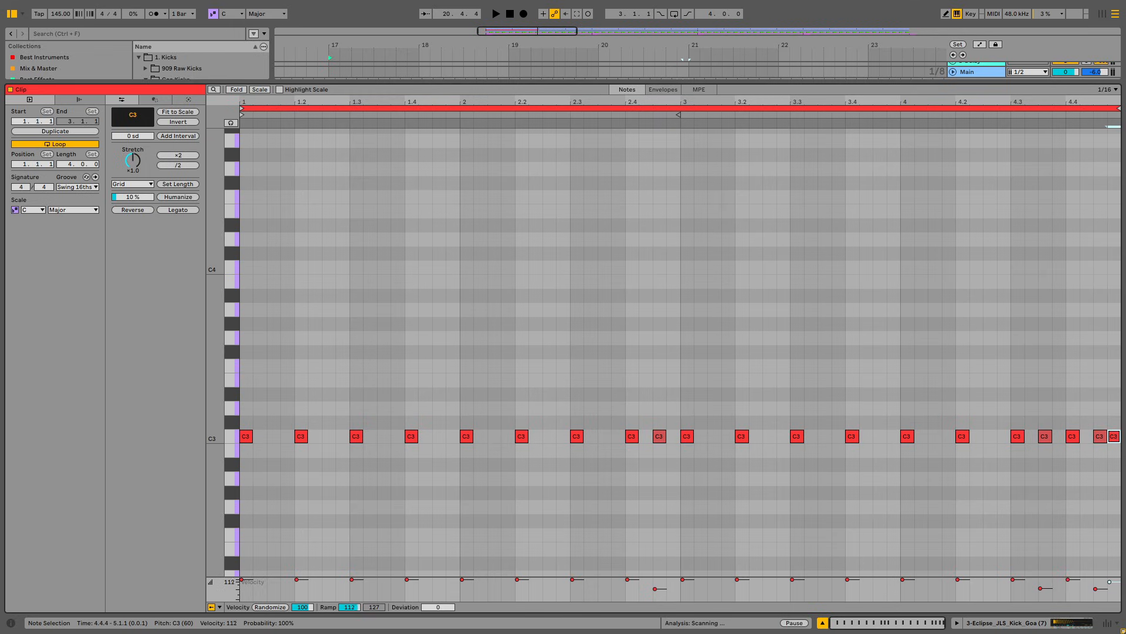
click(1085, 439)
double_click(1086, 436)
mouse_move(1082, 580)
mouse_down()
mouse_move(1083, 596)
mouse_move(1096, 587)
mouse_up()
key(Delete)
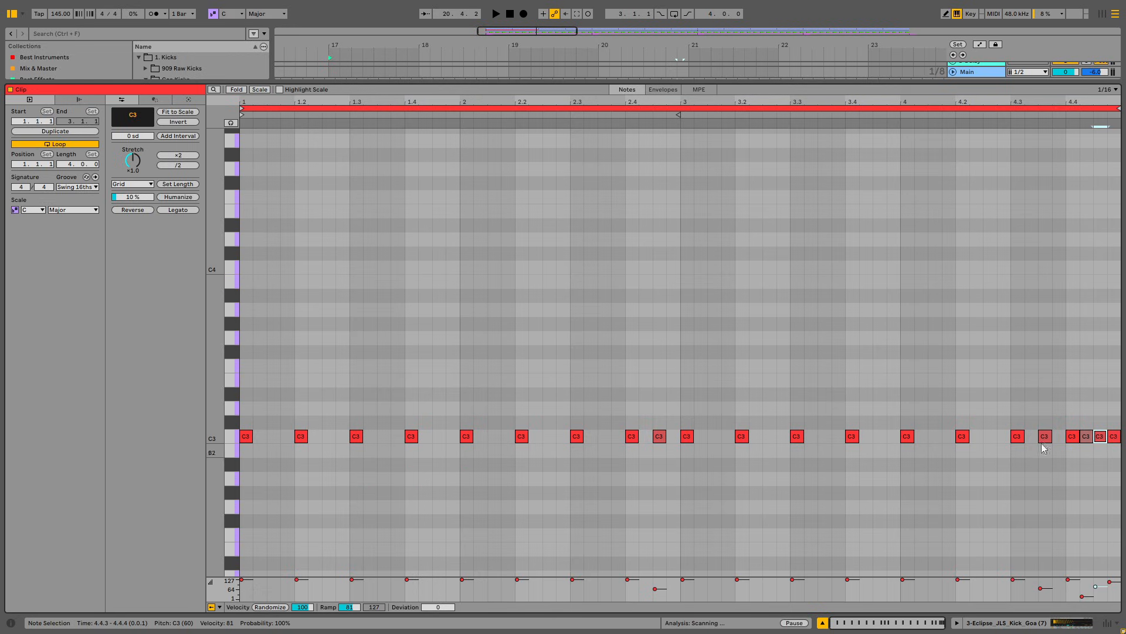
Step: During playback from bar 17, remove the C3 kick at 4.4.3 and add one at 4.2.3 with velocity 99
scroll(587, 63, down, 3)
click(679, 131)
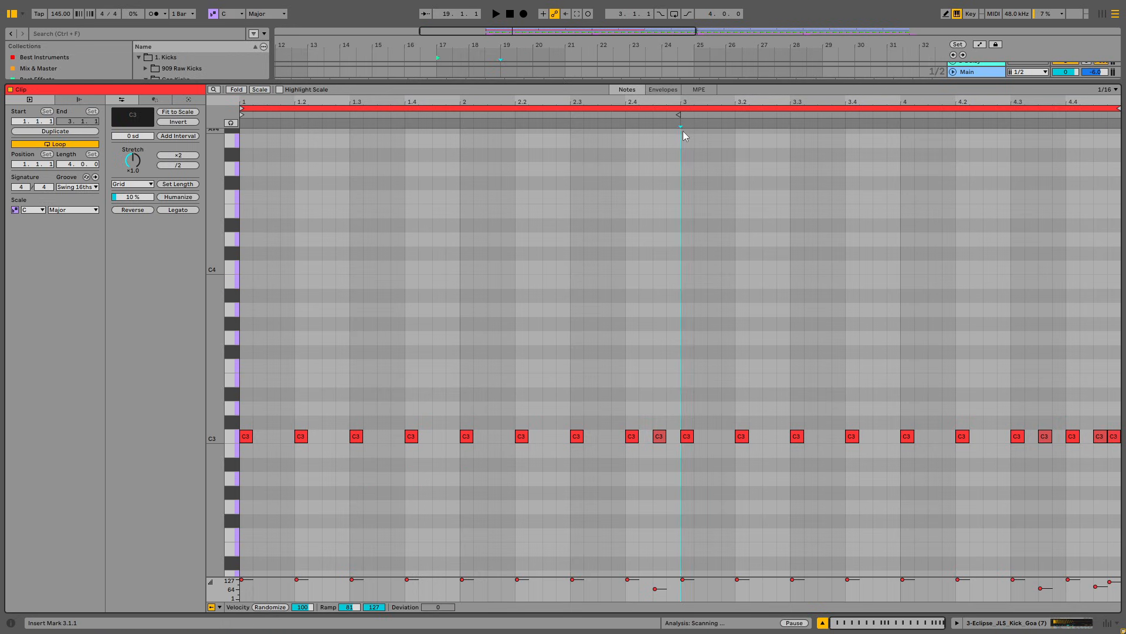
key(space)
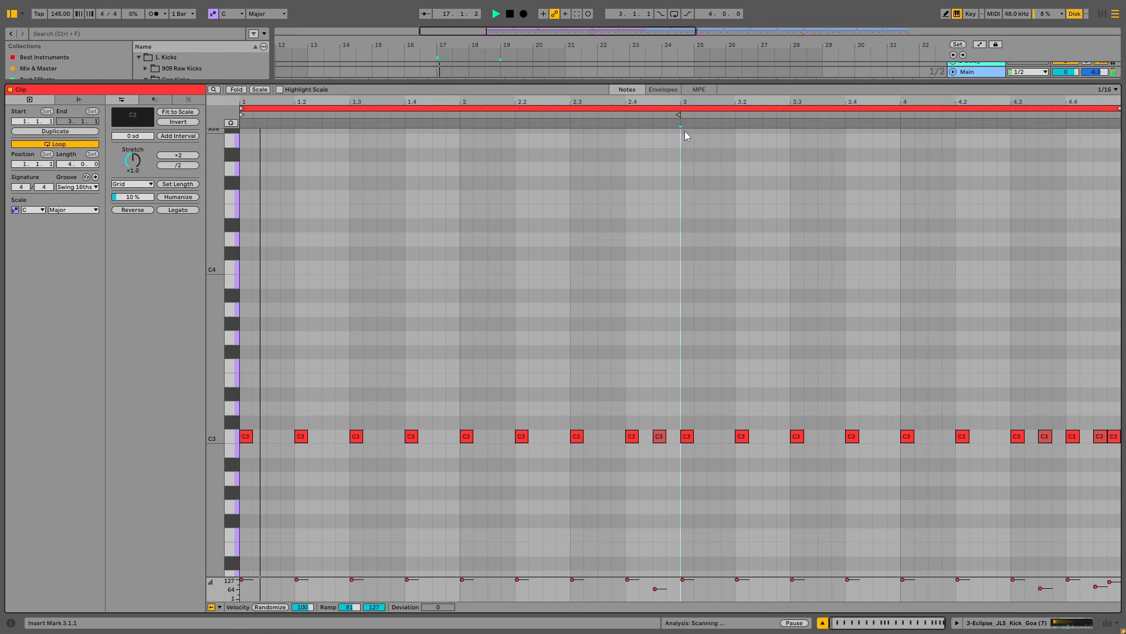
double_click(1095, 441)
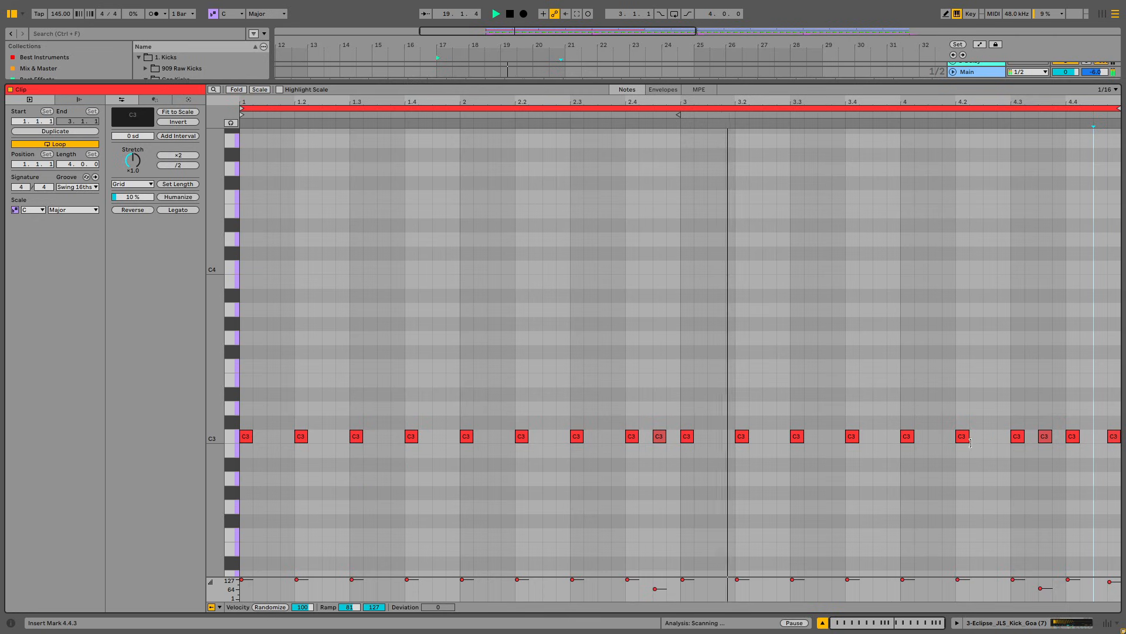
double_click(991, 437)
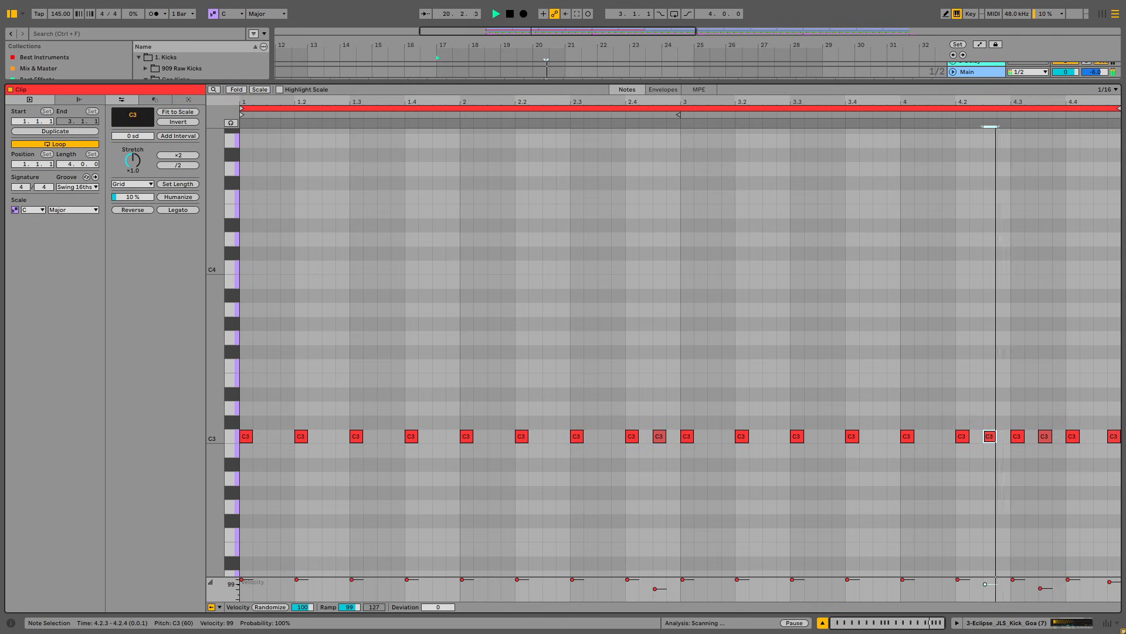
Step: Add C3 kicks at 4.4.3 and 4.4.2, ramping the velocities up to 125 at 4.4.4, and play the pattern
double_click(1101, 438)
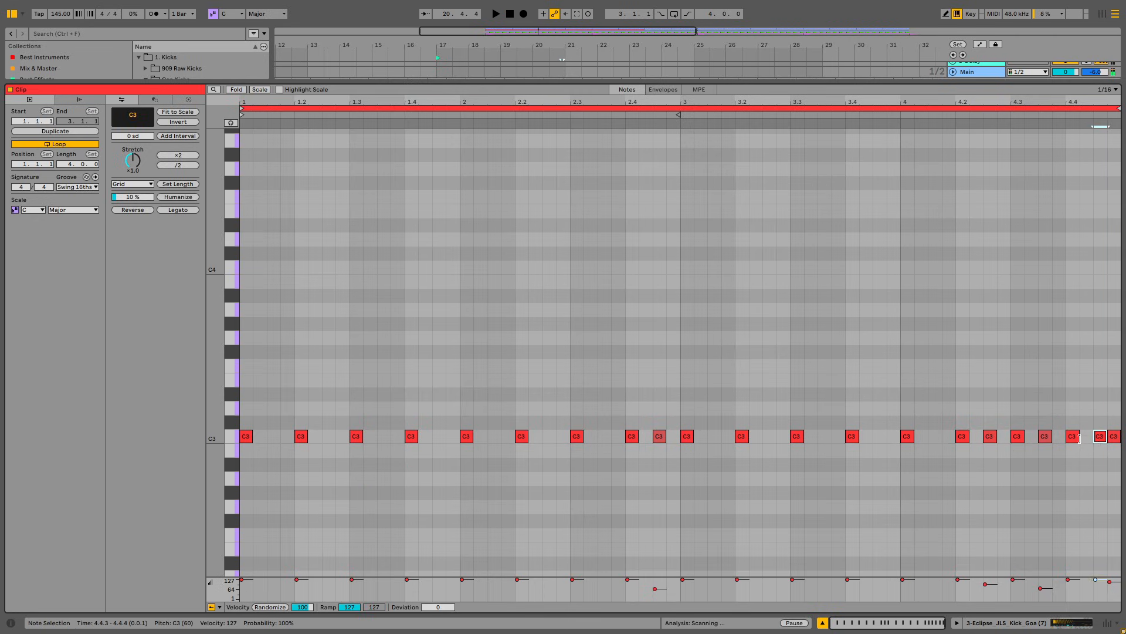
click(1072, 437)
double_click(1087, 437)
drag(1083, 580, 1109, 580)
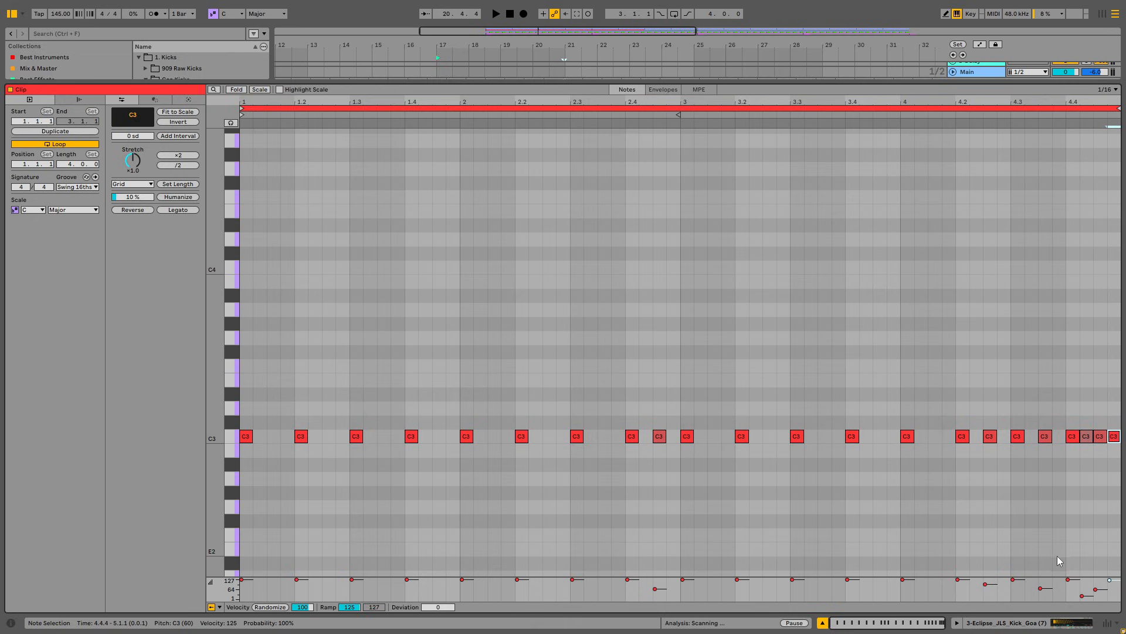
key(space)
key(space)
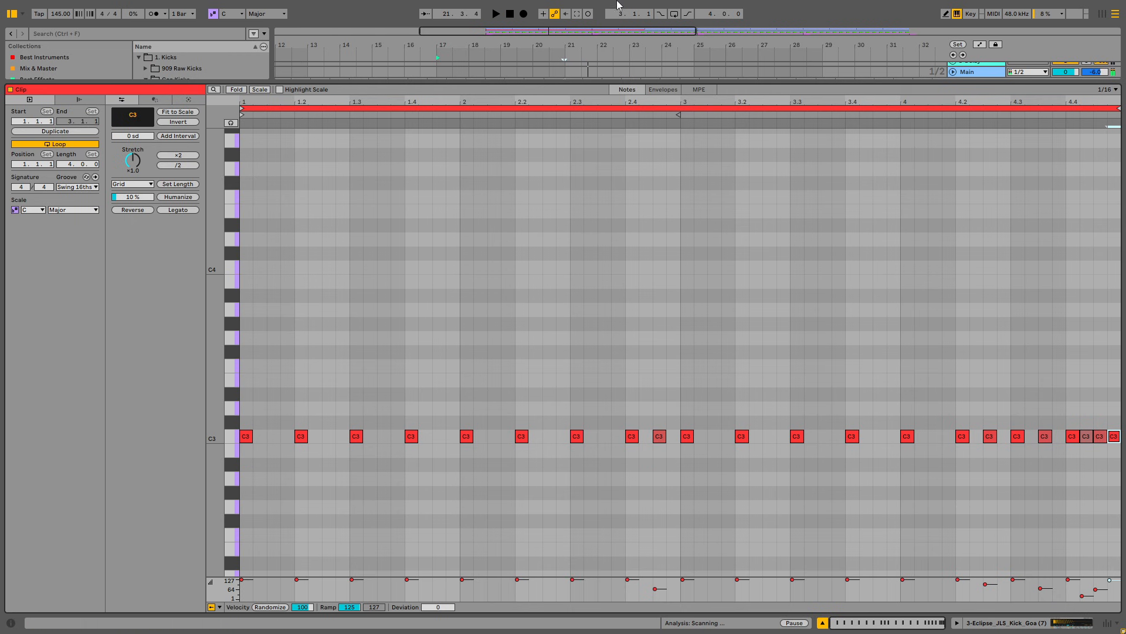
Step: Return to the arrangement and duplicate the four-bar MIDI kick clip four times, filling the track up to bar 37
double_click(603, 84)
click(551, 162)
key(ctrl+d)
key(ctrl+d)
key(ctrl+d)
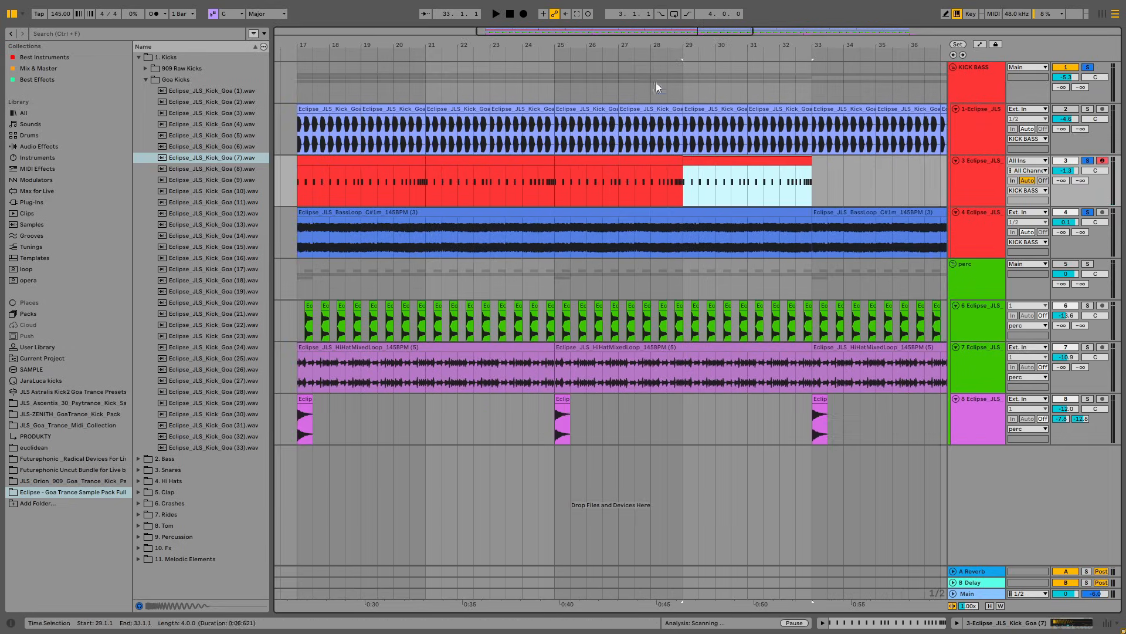
key(ctrl+d)
Step: Select the MIDI kick clip's first four bars, from bar 17 to bar 21
scroll(656, 88, down, 5)
click(442, 186)
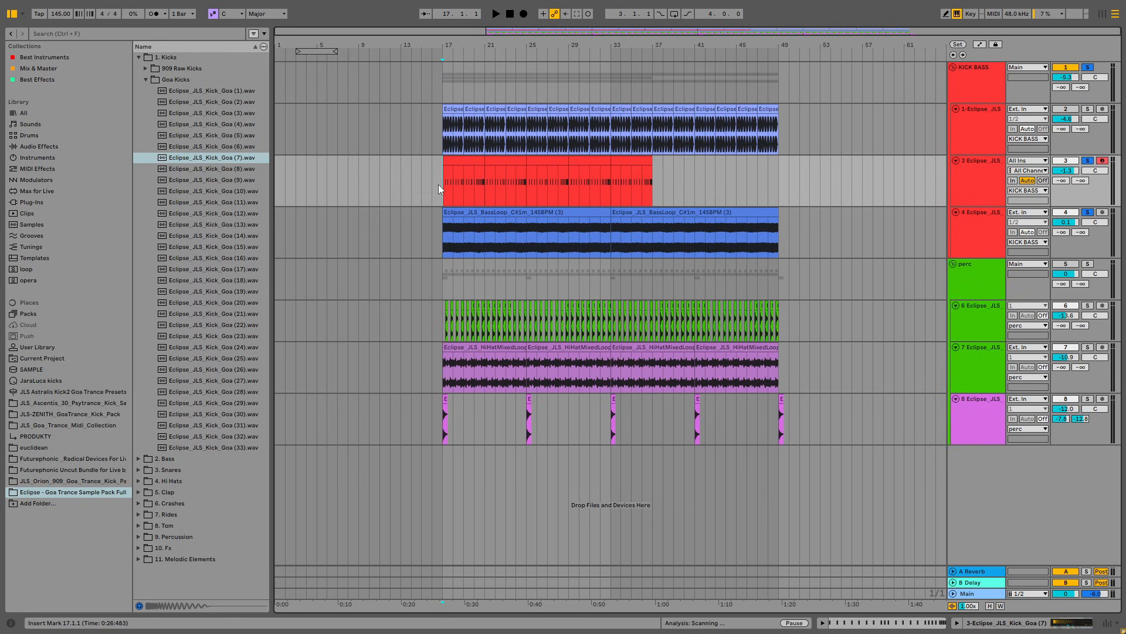
drag(462, 48, 461, 97)
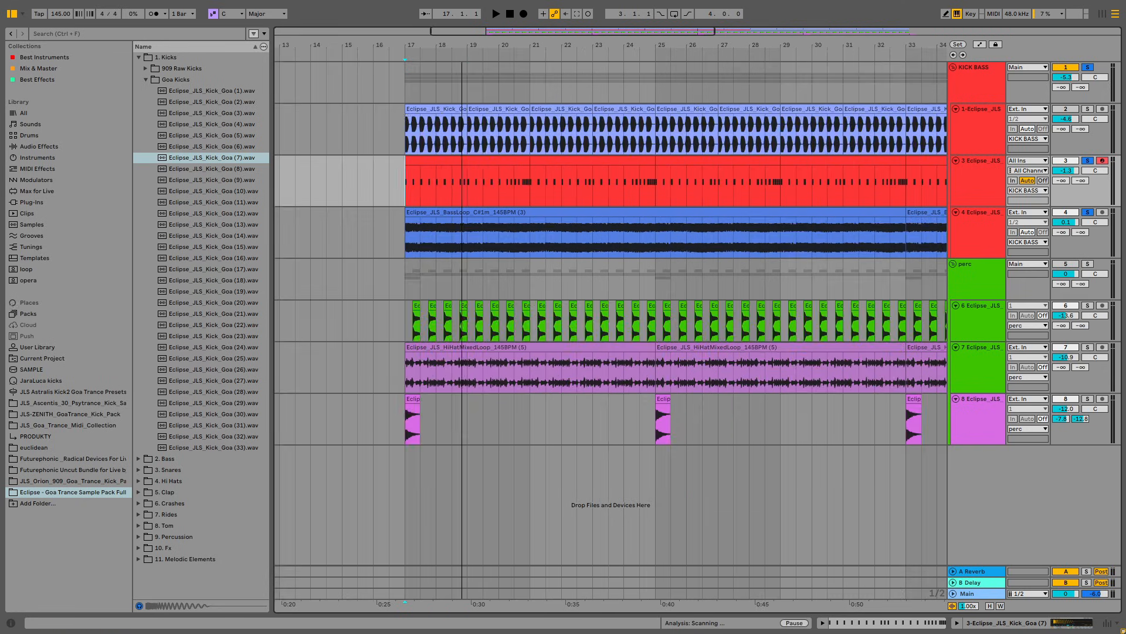
shift+click(526, 178)
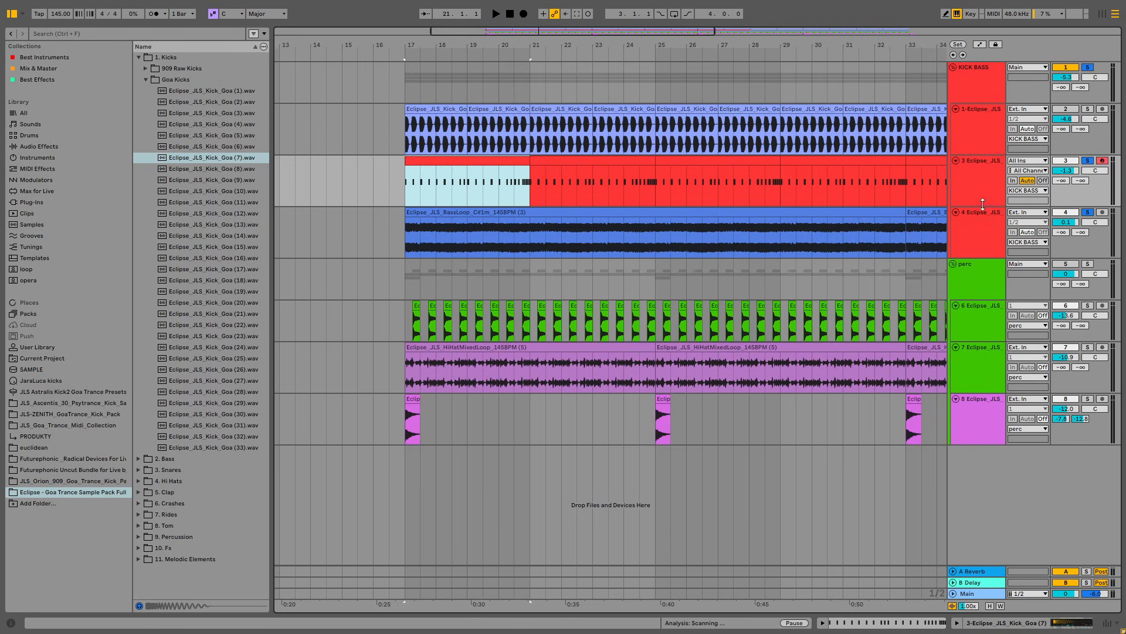
Step: Remove the LFOTool device from the bass loop track
key(Down)
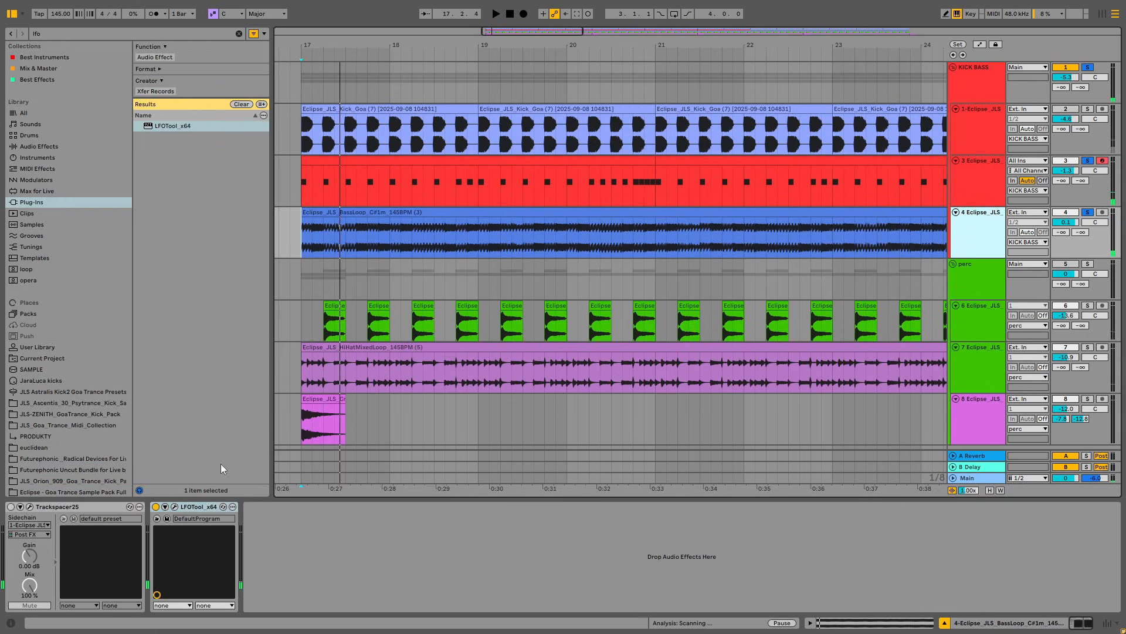
right_click(198, 508)
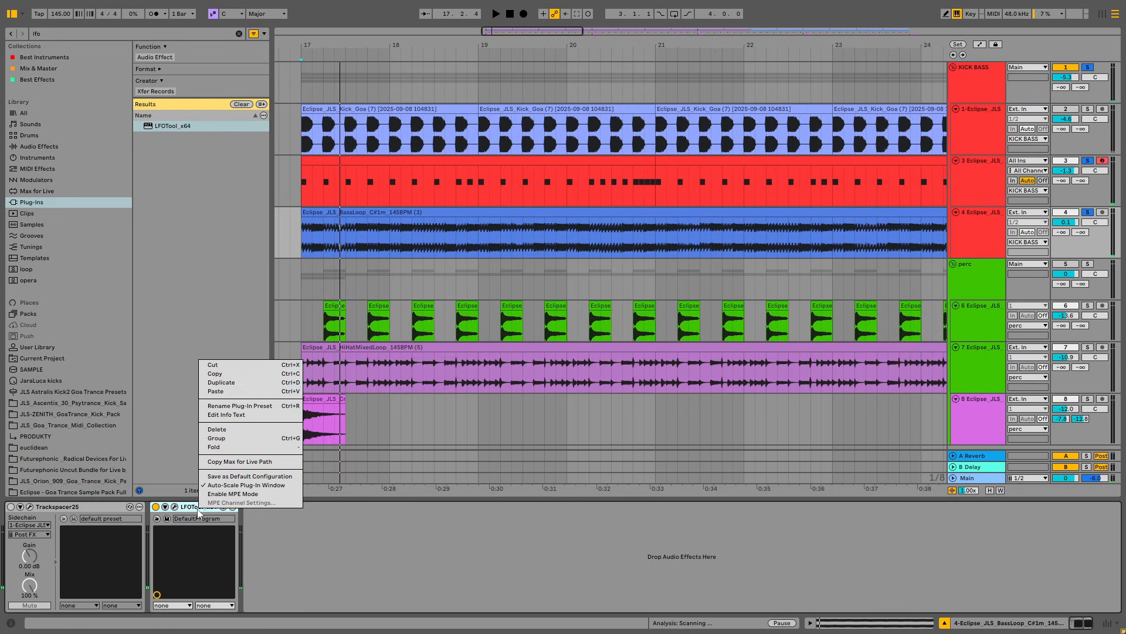
click(218, 371)
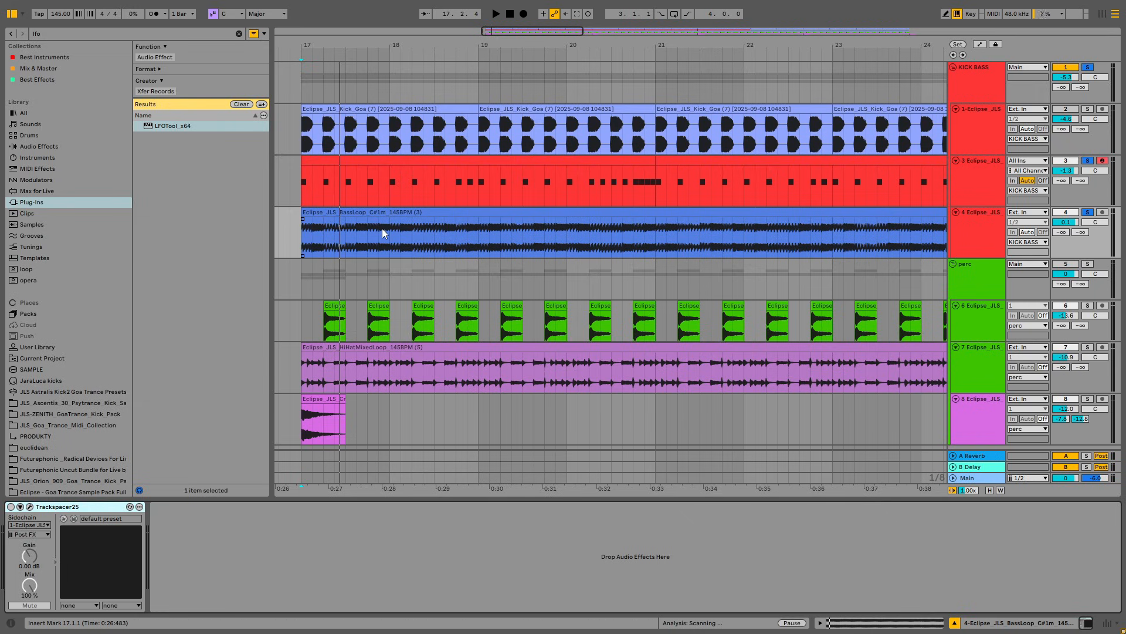
Step: Switch on the bass loop track's Trackspacer25 device and open its plug-in window
click(88, 34)
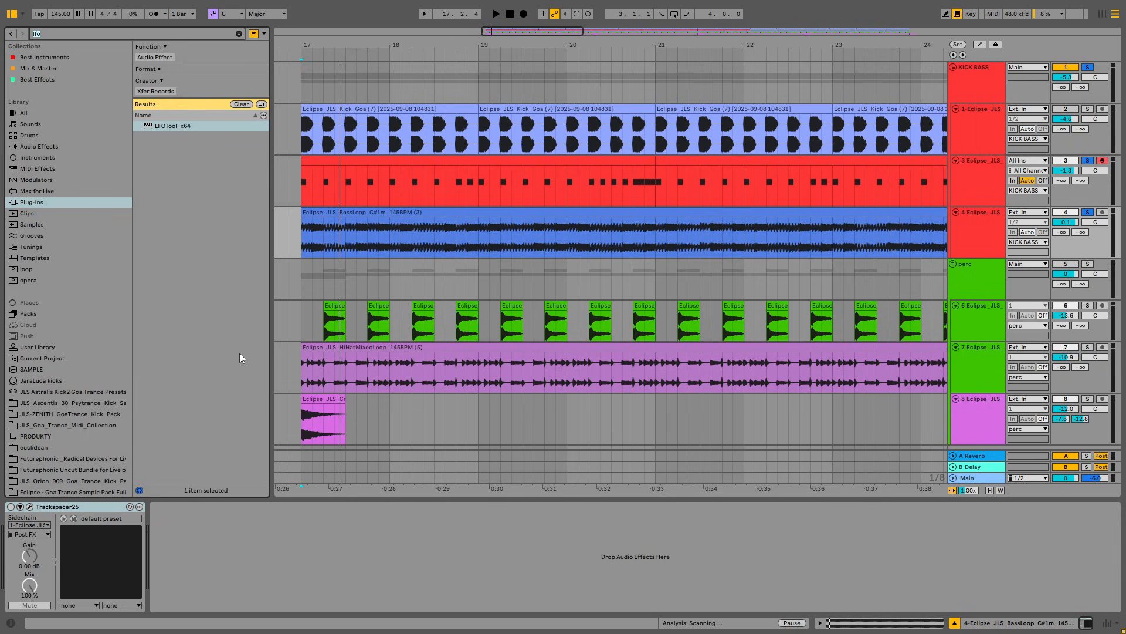
click(11, 507)
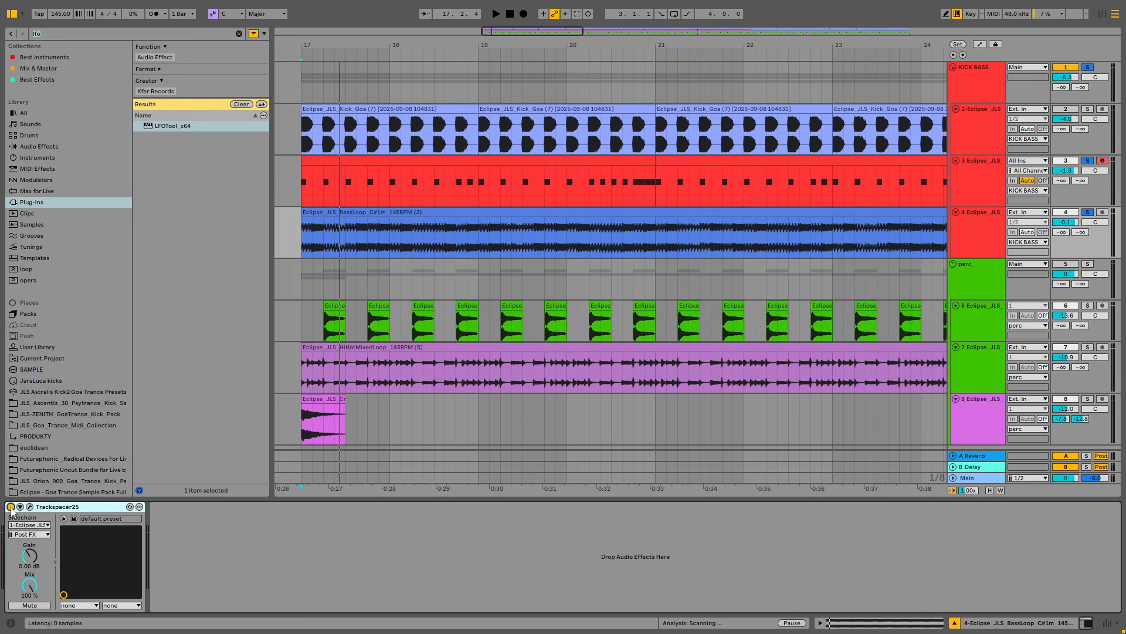
click(30, 507)
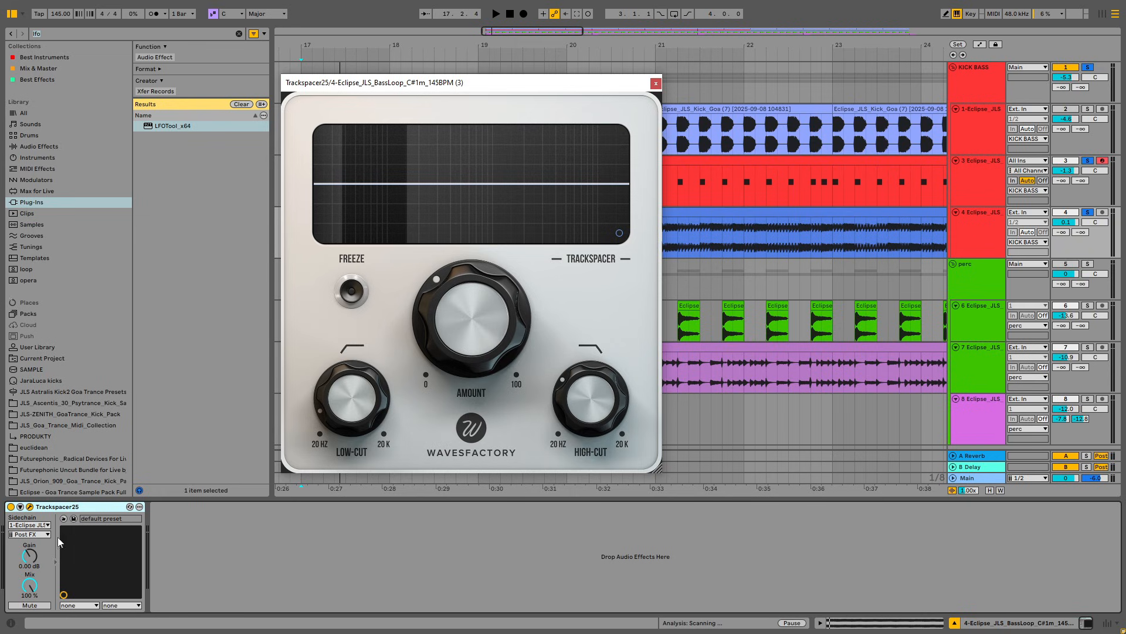
Step: Try limiting Trackspacer's band by raising the low-cut to about 202 Hz and raising the high-cut
drag(501, 88, 569, 67)
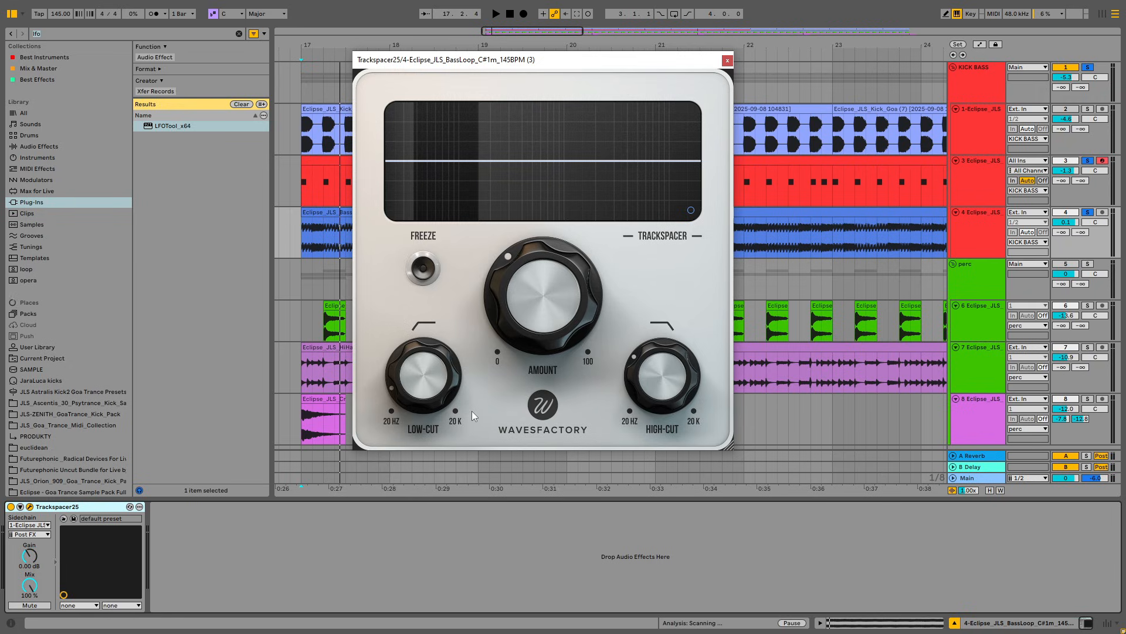
drag(461, 389, 423, 332)
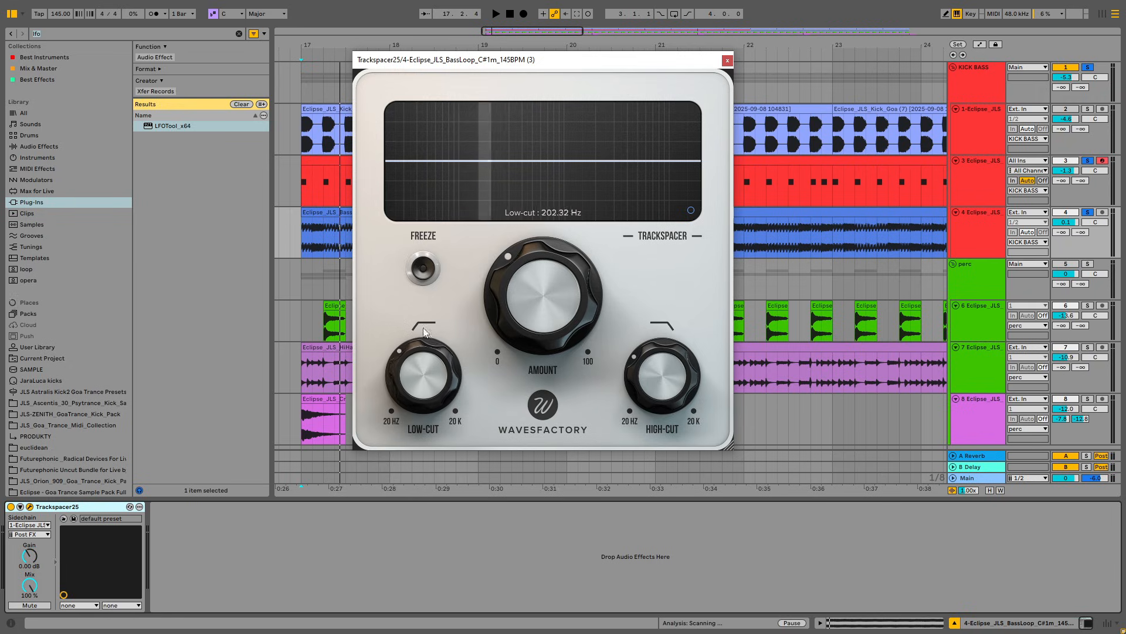
mouse_move(663, 375)
mouse_down()
mouse_move(682, 399)
mouse_move(695, 287)
mouse_move(694, 298)
mouse_up()
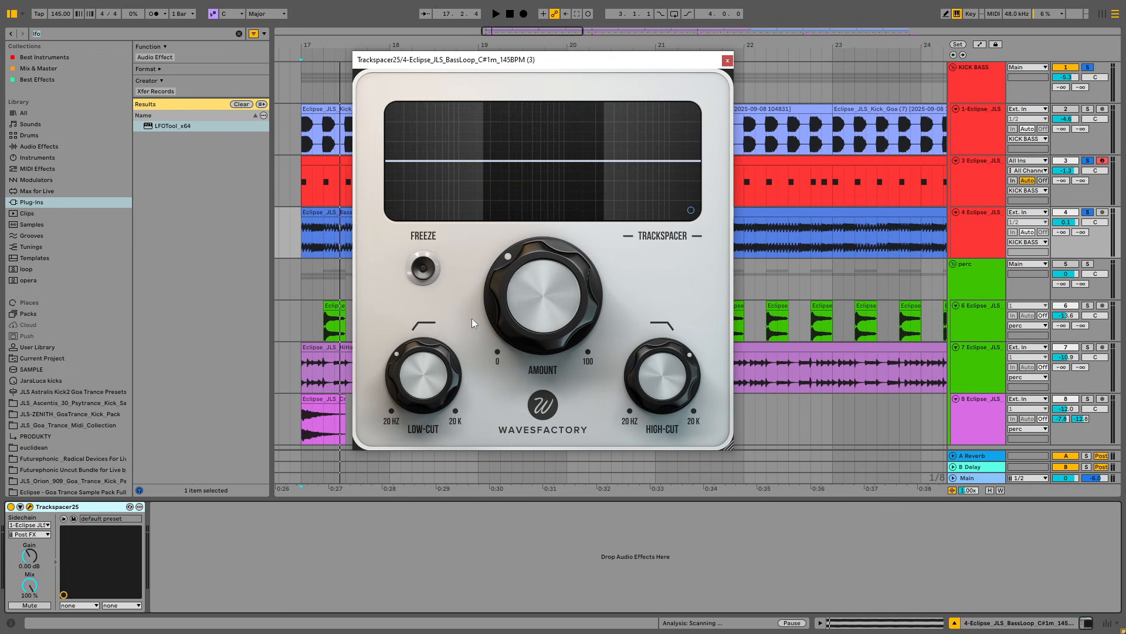
Step: Set Trackspacer's sidechain source to 3-Eclipse JLS Kick Goa (7), checking that track before returning to the bass loop
click(36, 525)
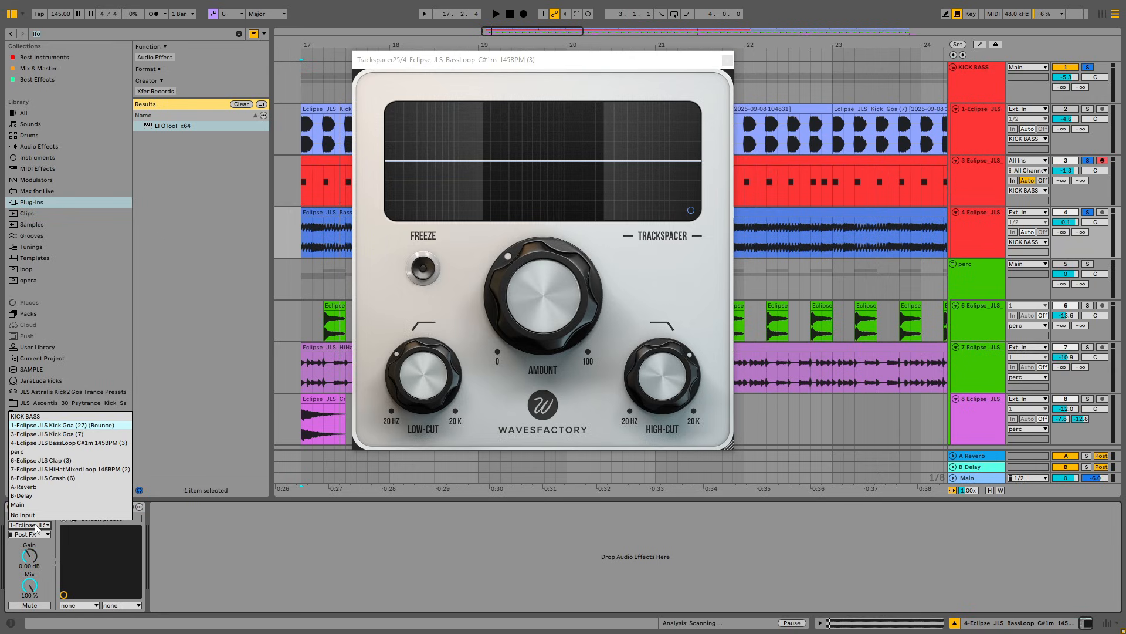
click(197, 554)
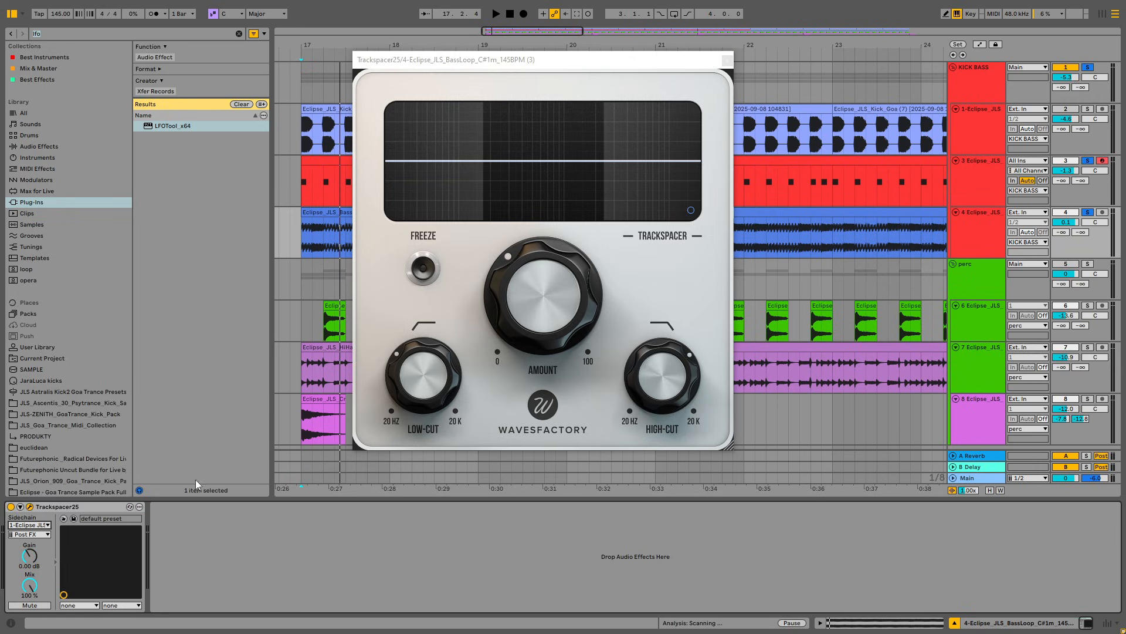
click(32, 525)
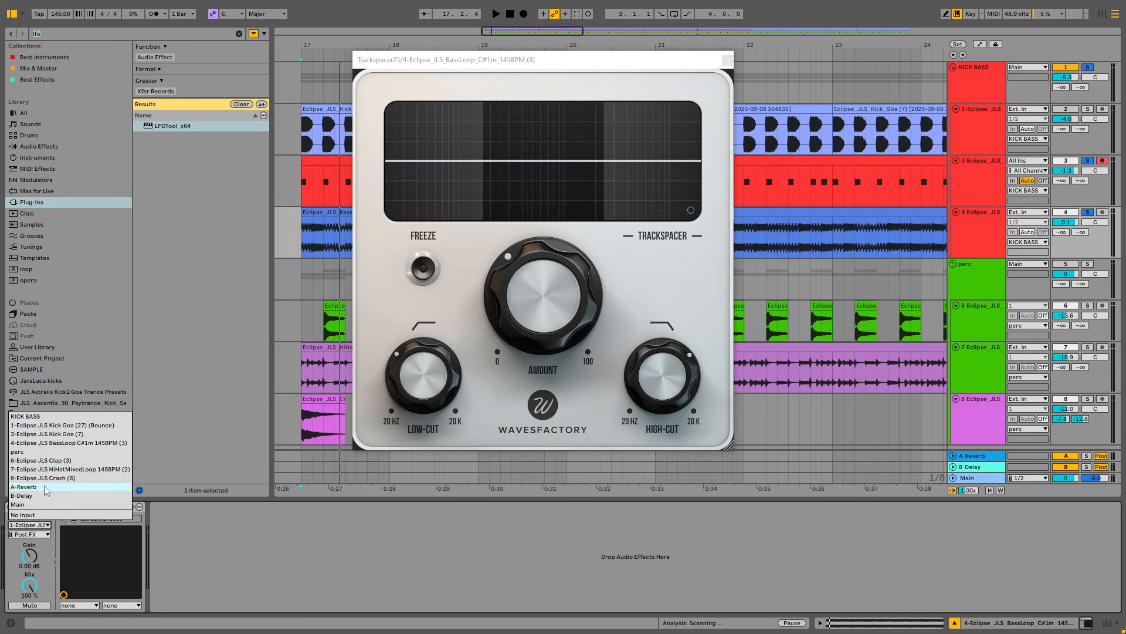
click(48, 429)
click(33, 525)
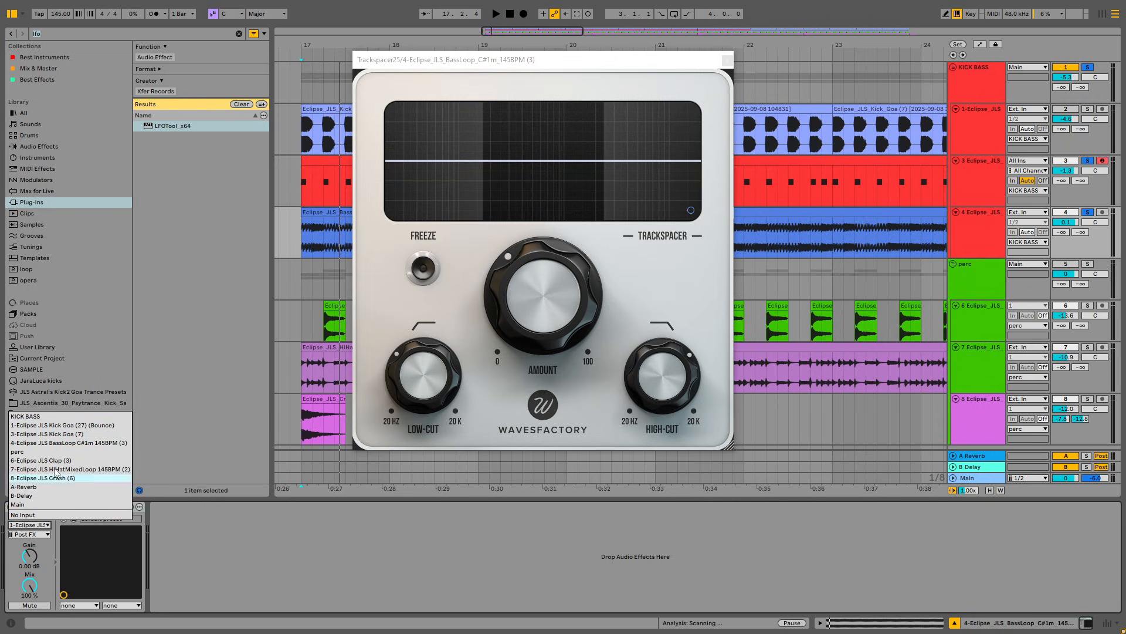
click(67, 435)
click(967, 176)
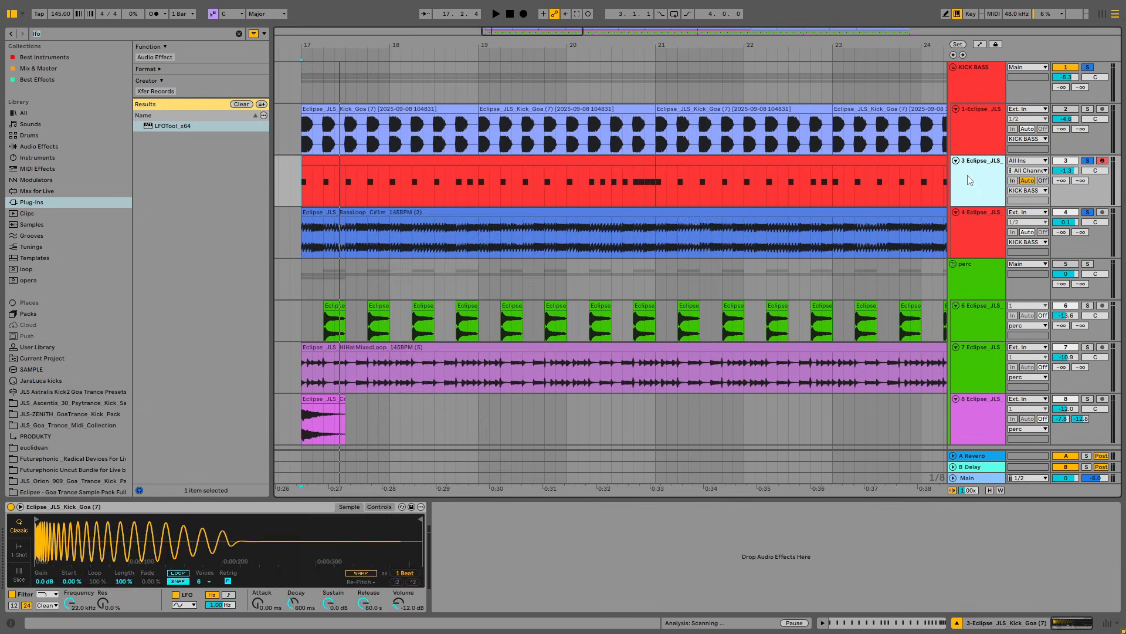
click(973, 238)
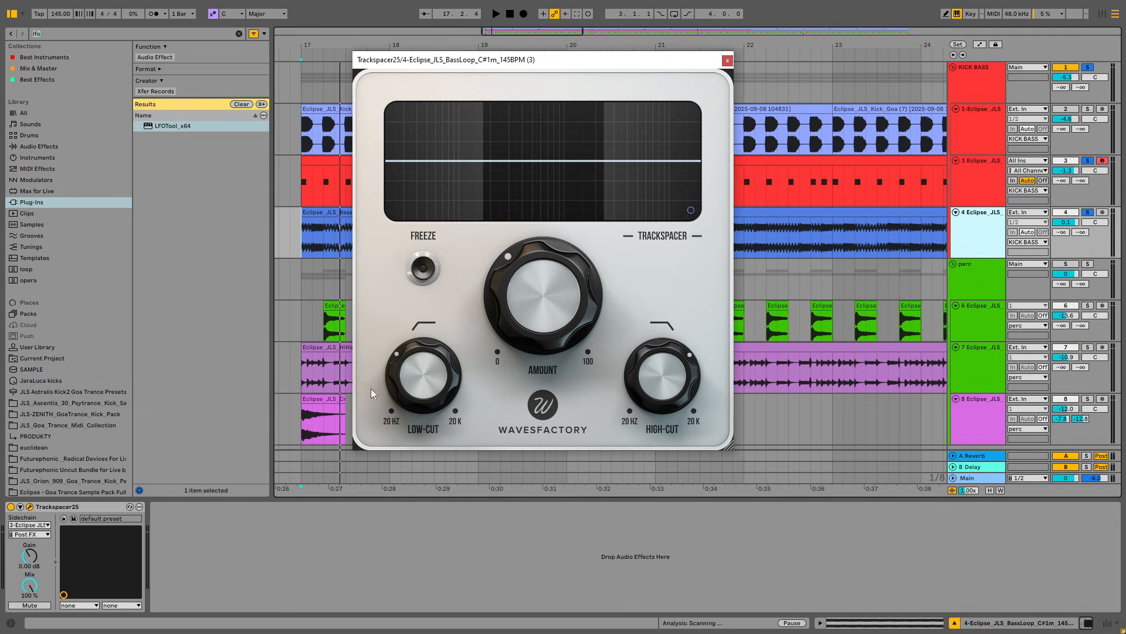
Step: Open Trackspacer to the full frequency range by setting the low-cut to its minimum and the high-cut to its maximum
mouse_move(412, 369)
drag(412, 369, 416, 459)
drag(662, 375, 664, 317)
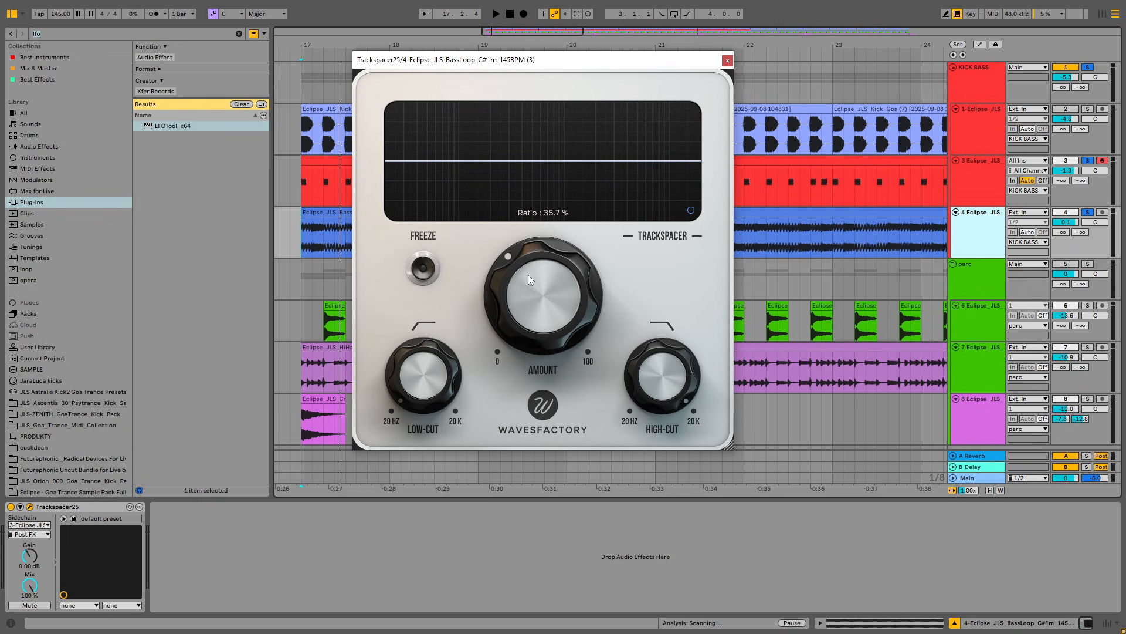
Step: Set Trackspacer's amount to 29.5 % while playing the kick and bass, and raise its low-cut slightly
drag(528, 275, 530, 358)
drag(547, 60, 594, 98)
key(space)
drag(567, 315, 551, 217)
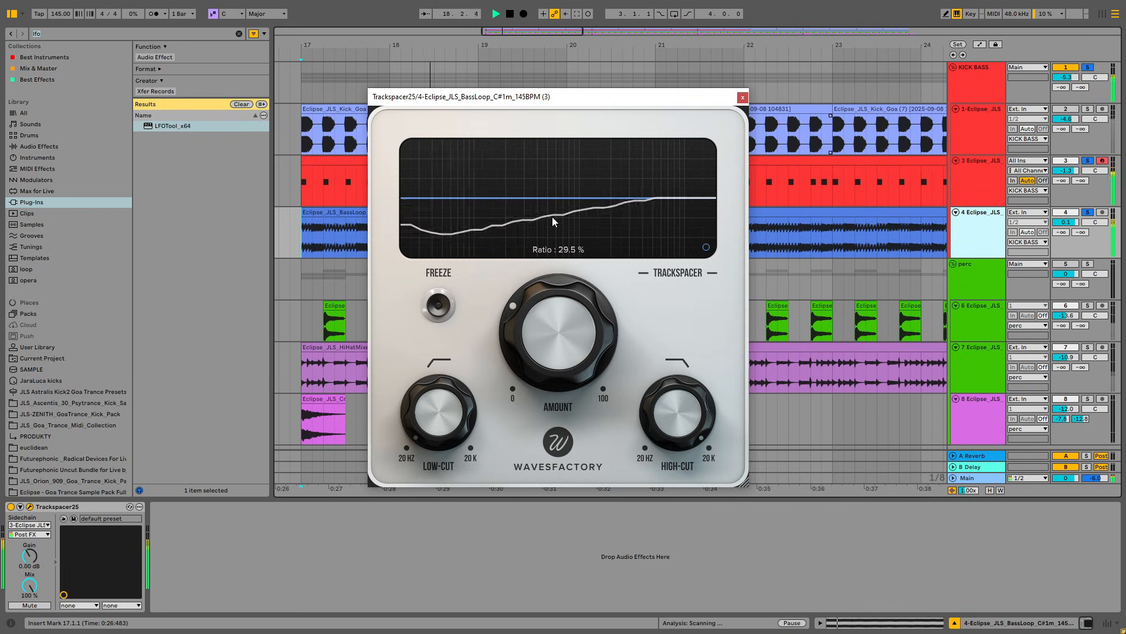
drag(560, 98, 514, 68)
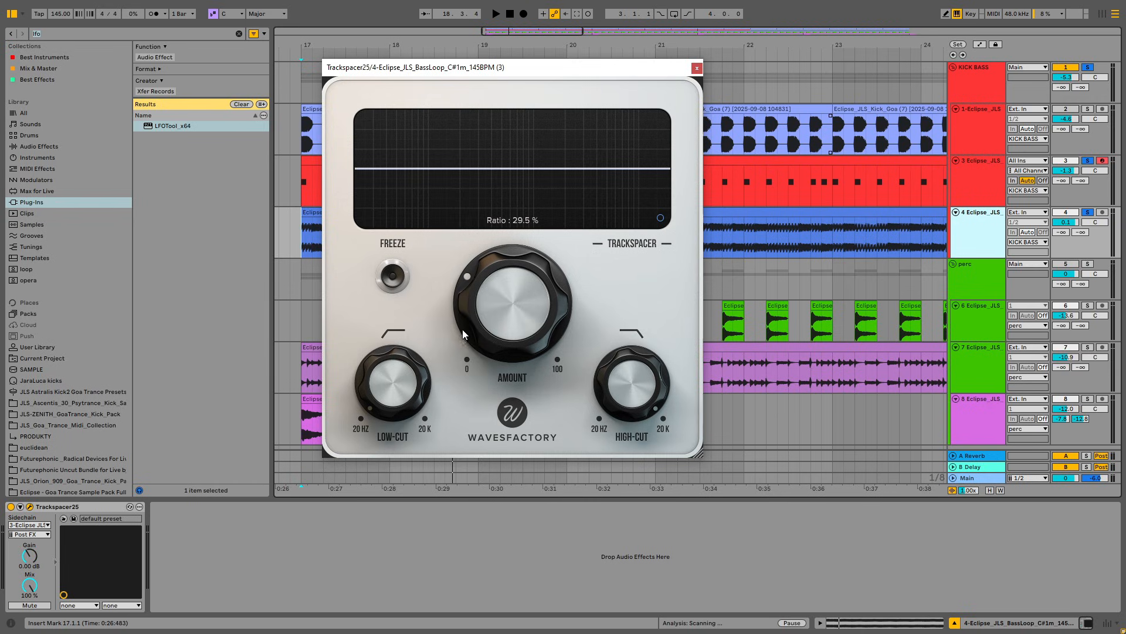
mouse_move(387, 388)
mouse_down()
mouse_move(383, 367)
mouse_move(332, 406)
mouse_move(369, 389)
mouse_move(364, 362)
mouse_move(363, 380)
mouse_move(381, 367)
mouse_move(384, 378)
mouse_up()
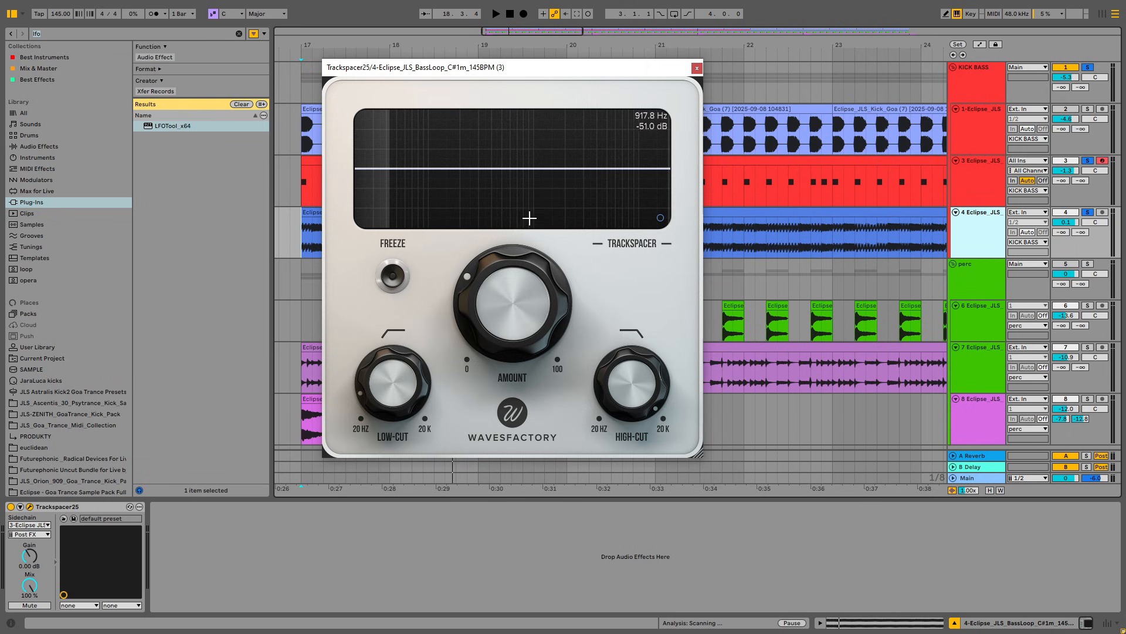
Step: Add FabFilter Pro-Q 3 to the 3-Eclipse JLS Kick Goa (7) track and start playback
click(973, 168)
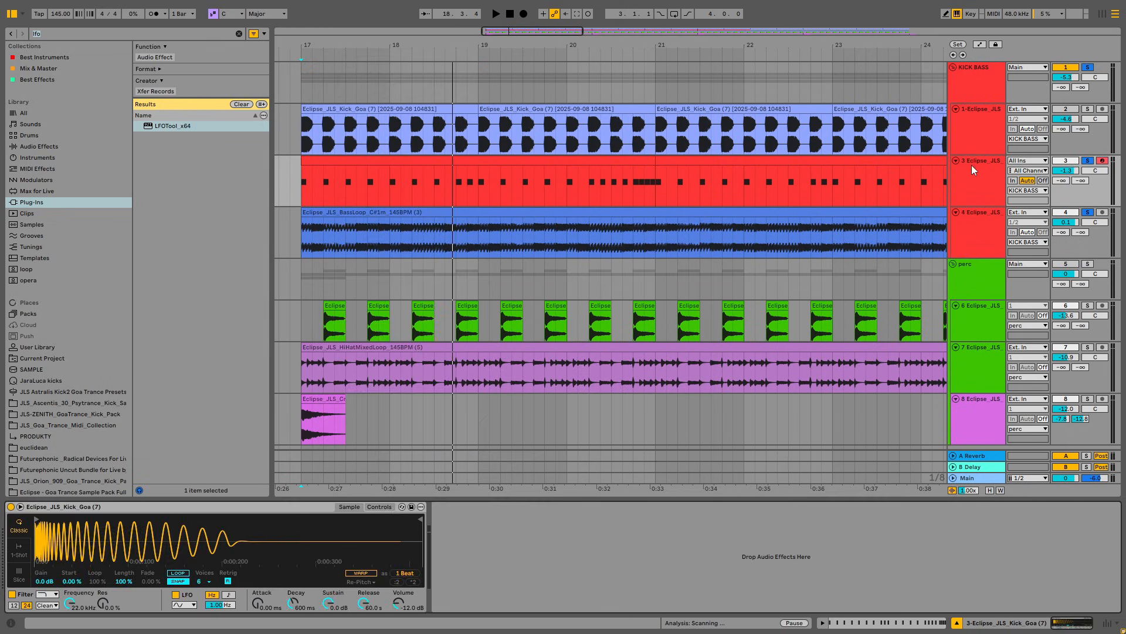
drag(78, 33, 1, 34)
text(fab)
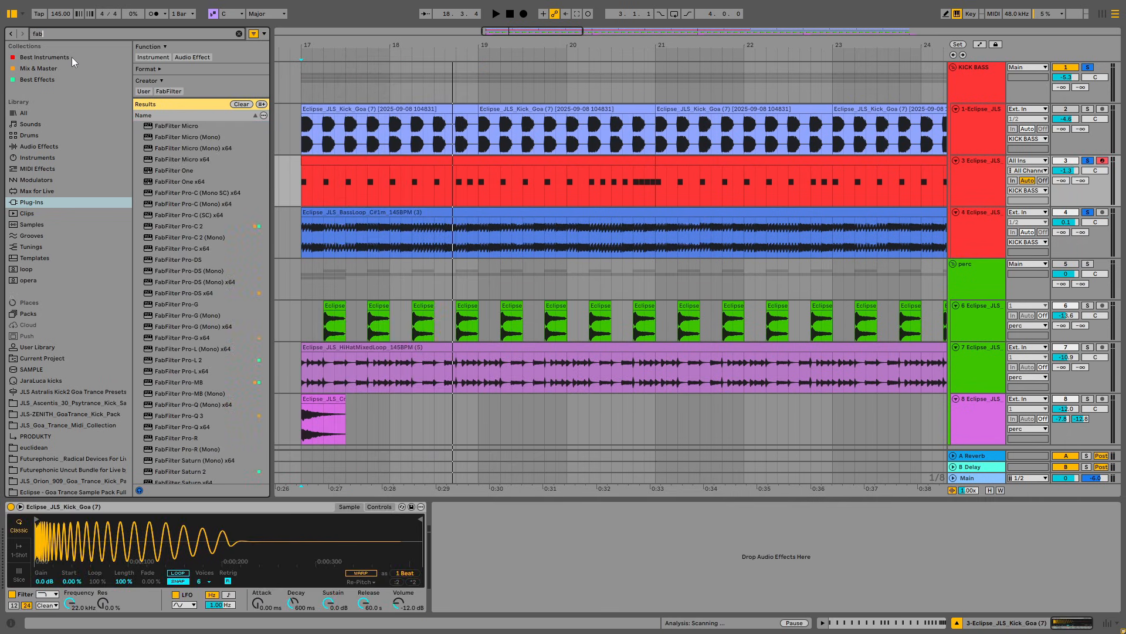
double_click(200, 417)
key(space)
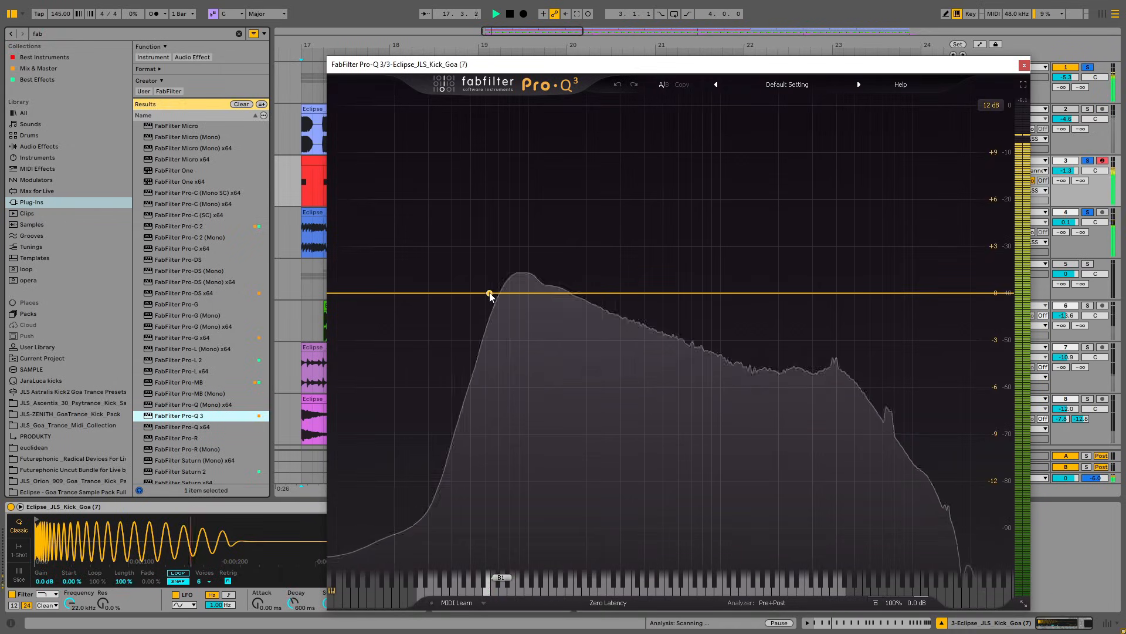
Step: Mark the kick's fundamental with a 0 dB bell band at about 60 Hz while checking the spectrum, and close Pro-Q 3
click(490, 293)
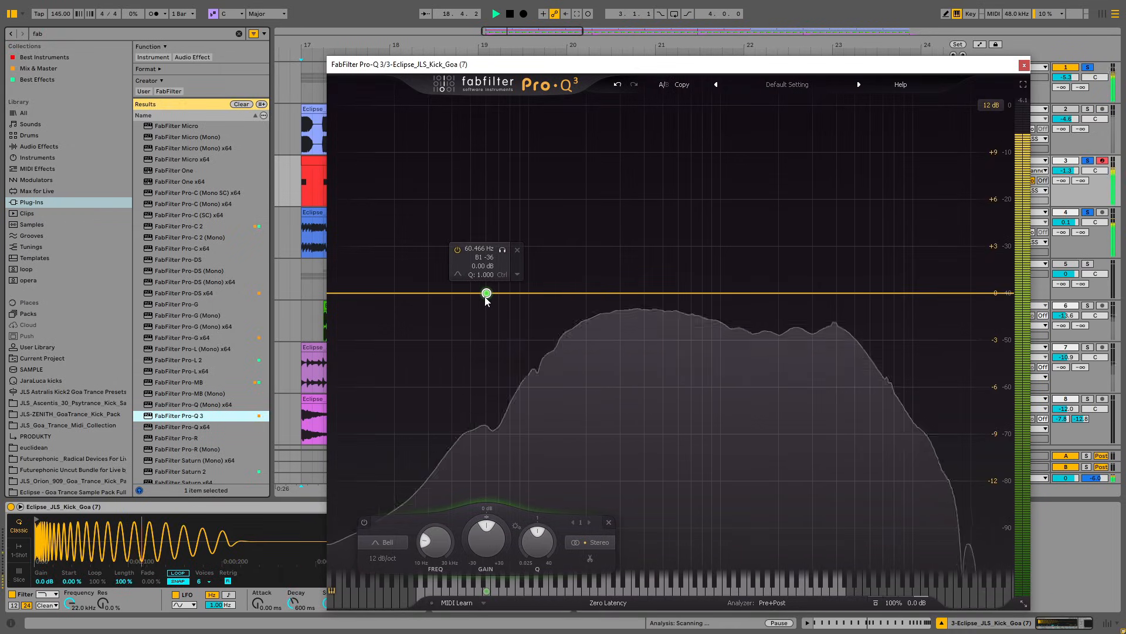
key(space)
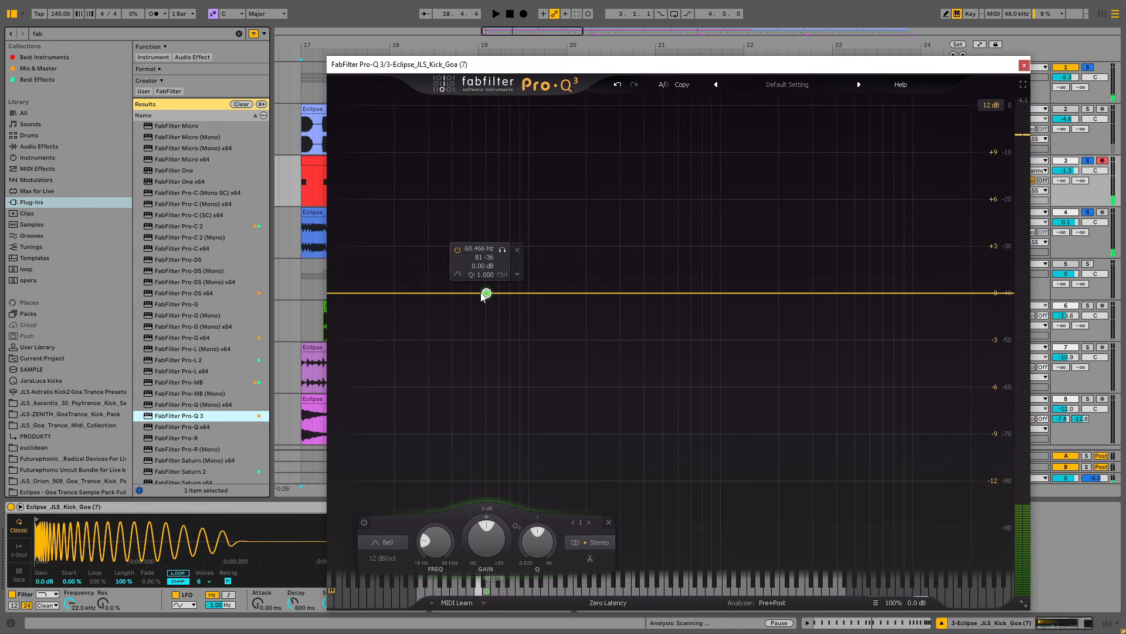
drag(481, 293, 484, 295)
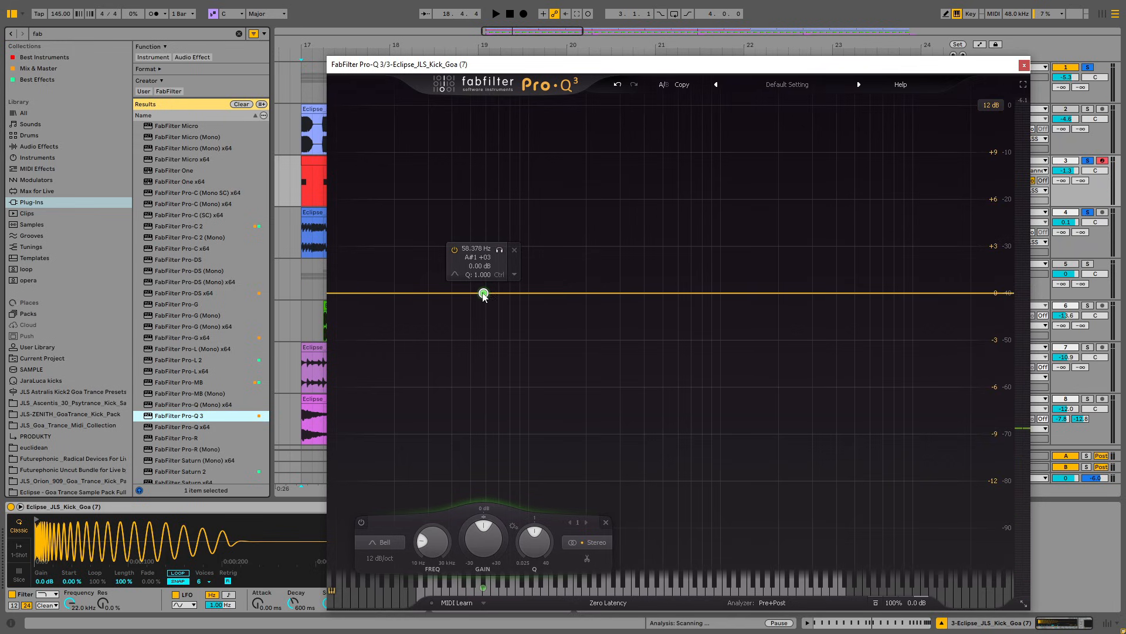
key(space)
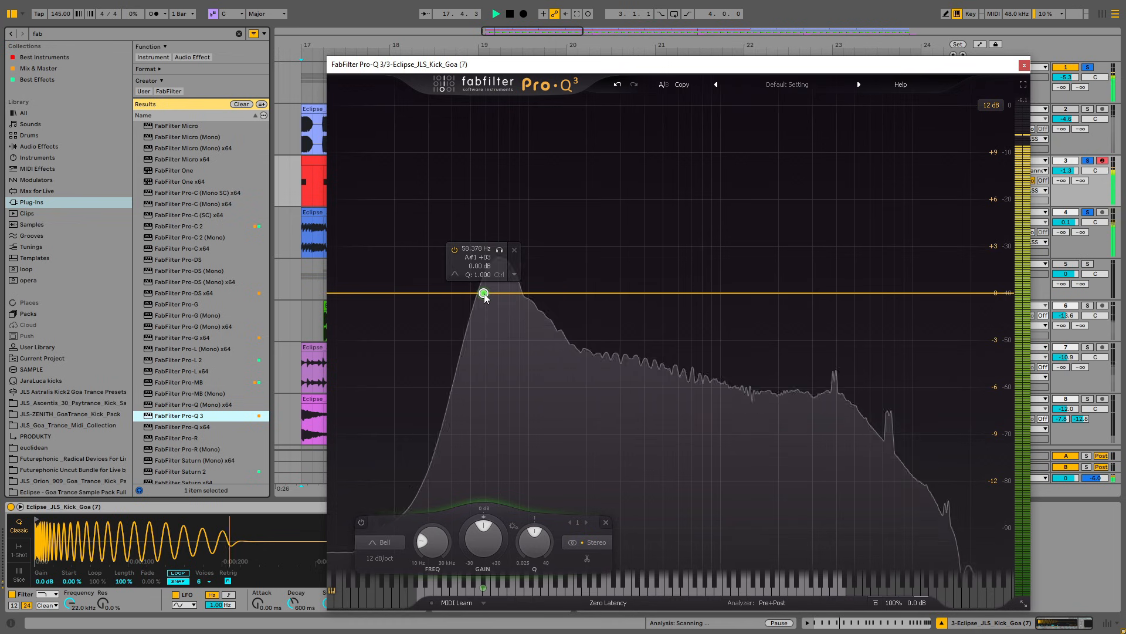
drag(485, 295, 486, 295)
key(space)
click(1024, 65)
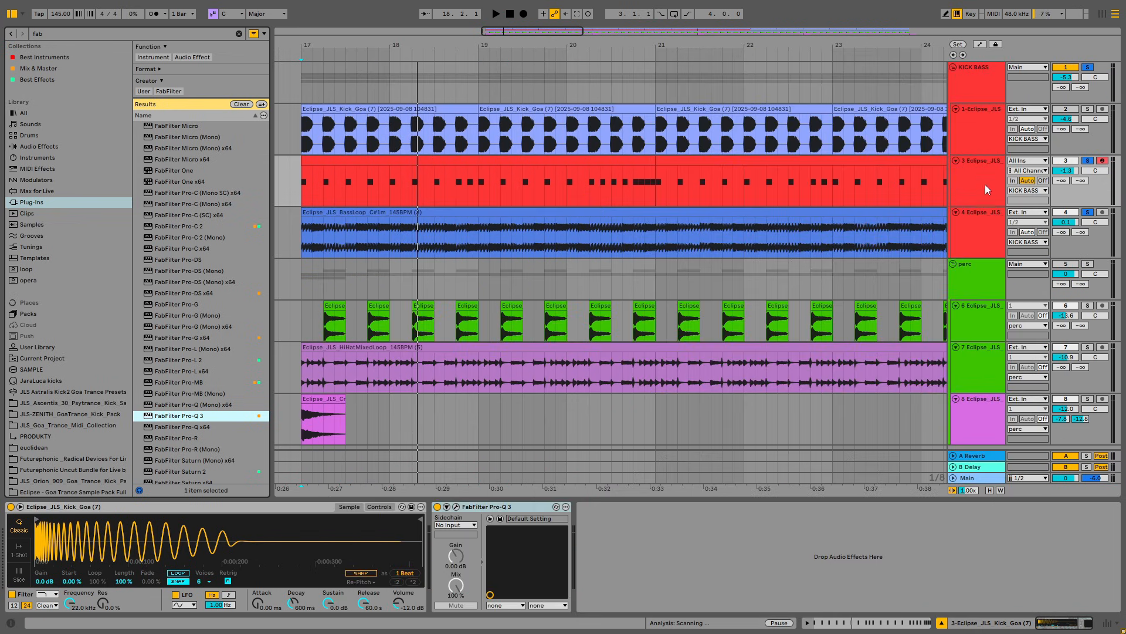
Step: Raise the low-cut slightly in the bass loop's Trackspacer, keeping the high-cut at 20 kHz, and audition the kick and bass
click(996, 216)
mouse_move(412, 382)
mouse_down()
mouse_move(418, 337)
mouse_move(415, 383)
mouse_up()
mouse_move(638, 394)
mouse_down()
mouse_move(638, 417)
mouse_move(637, 387)
mouse_up()
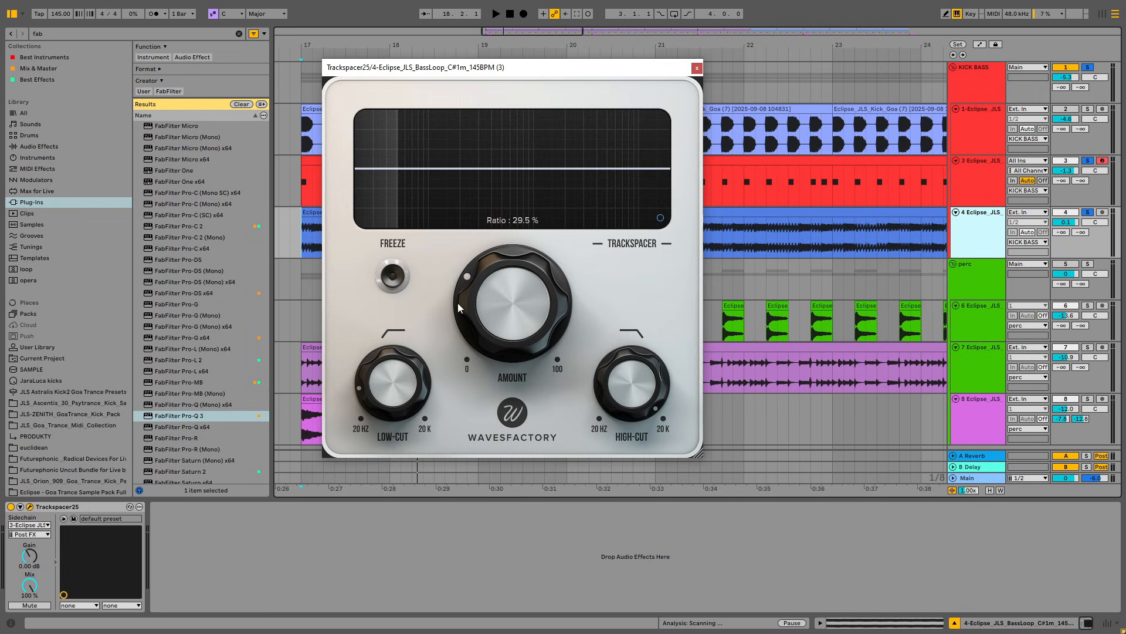
key(space)
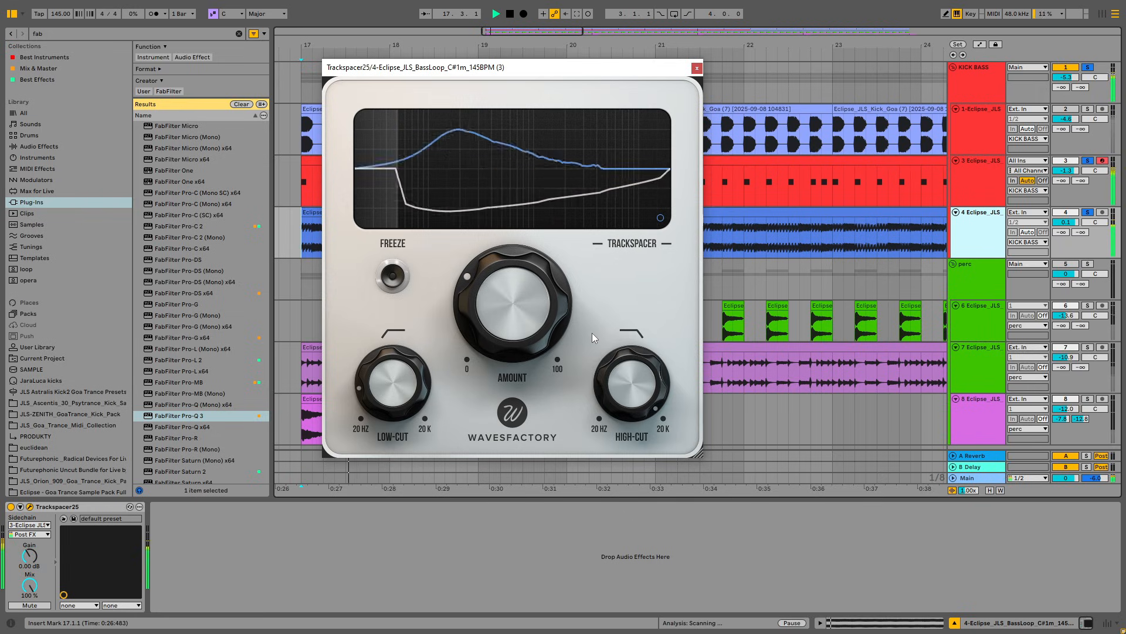
key(space)
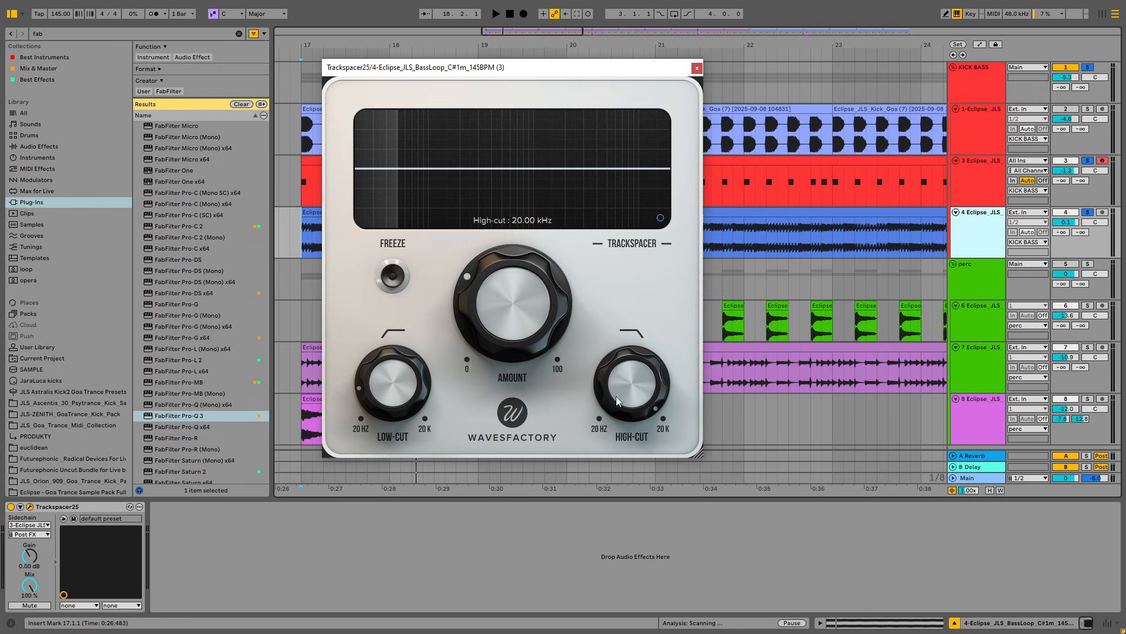
Step: Try lowering Trackspacer's high-cut to about 505 Hz and reducing its amount slightly while the kick and bass play
drag(632, 359, 627, 498)
key(space)
key(space)
key(space)
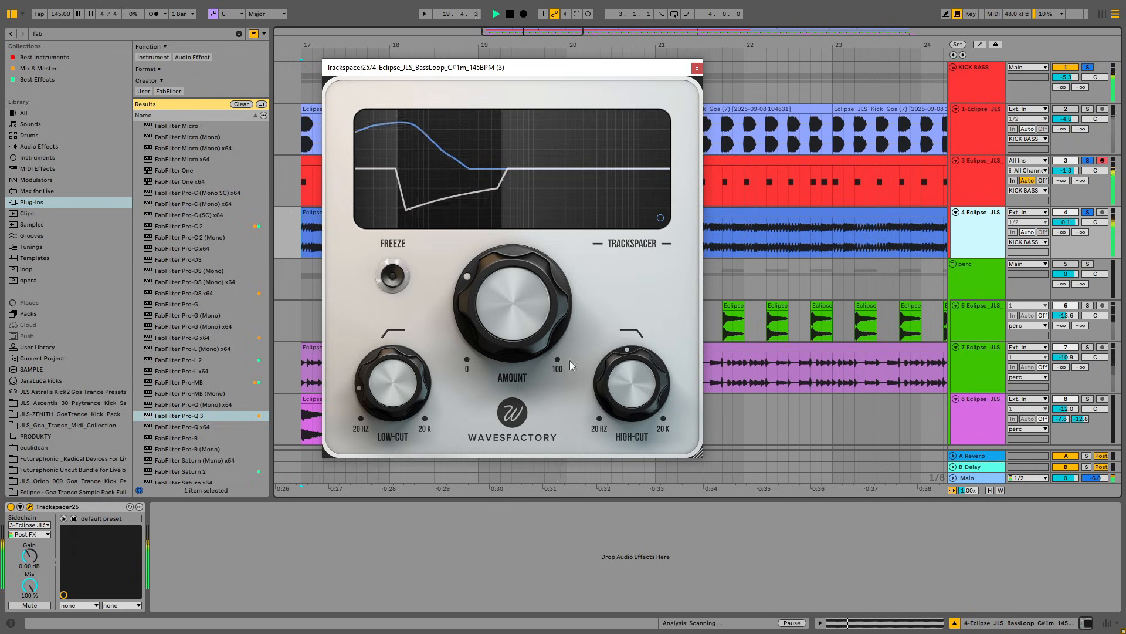
drag(560, 352, 509, 339)
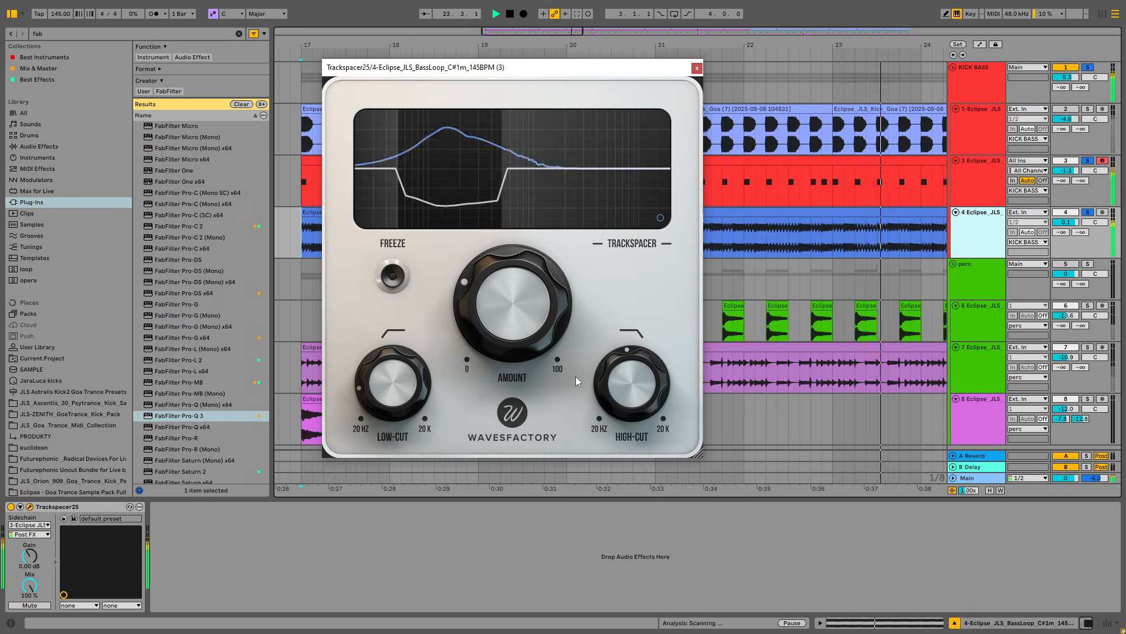
key(space)
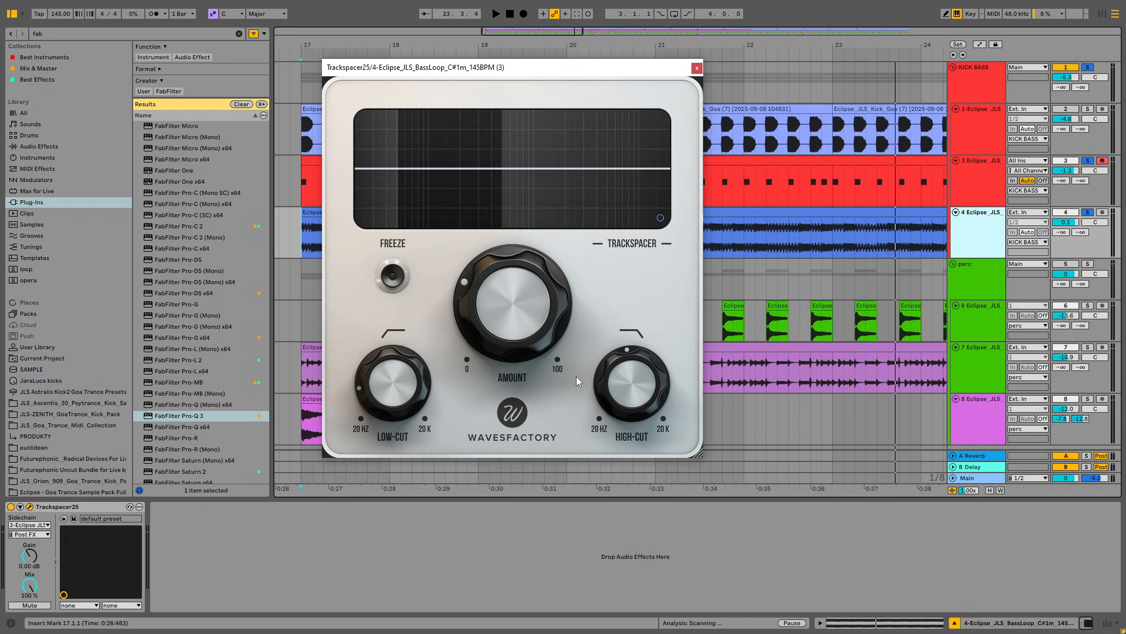
Step: Set Trackspacer's high-cut to about 689 Hz, lower the amount a little more during playback, and close the plug-in window
key(space)
mouse_move(622, 406)
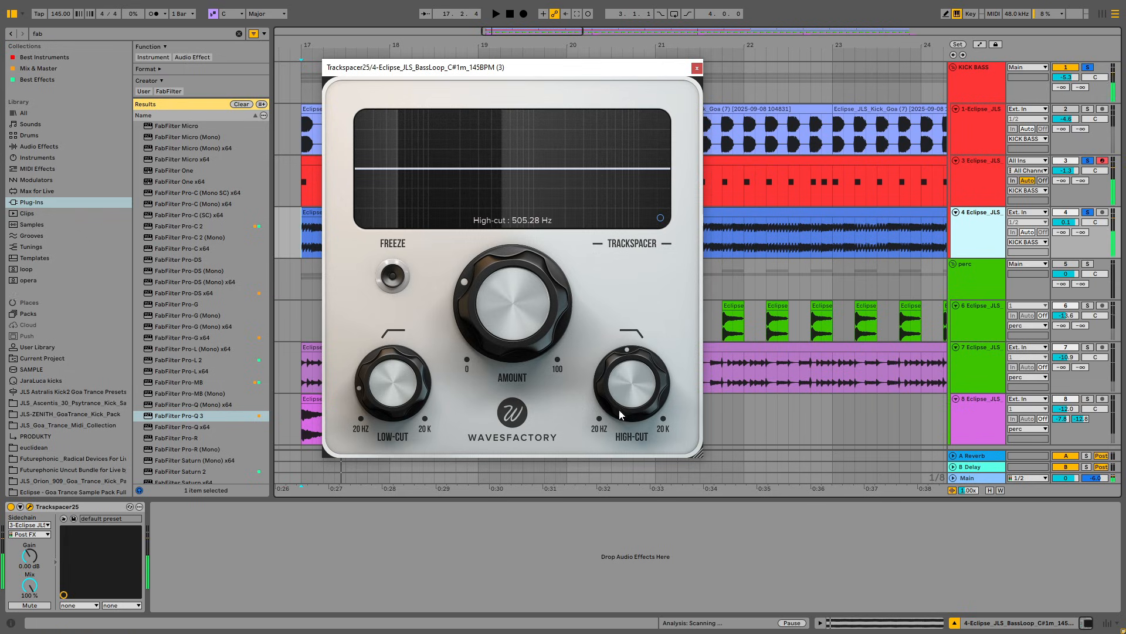
drag(622, 406, 662, 403)
key(space)
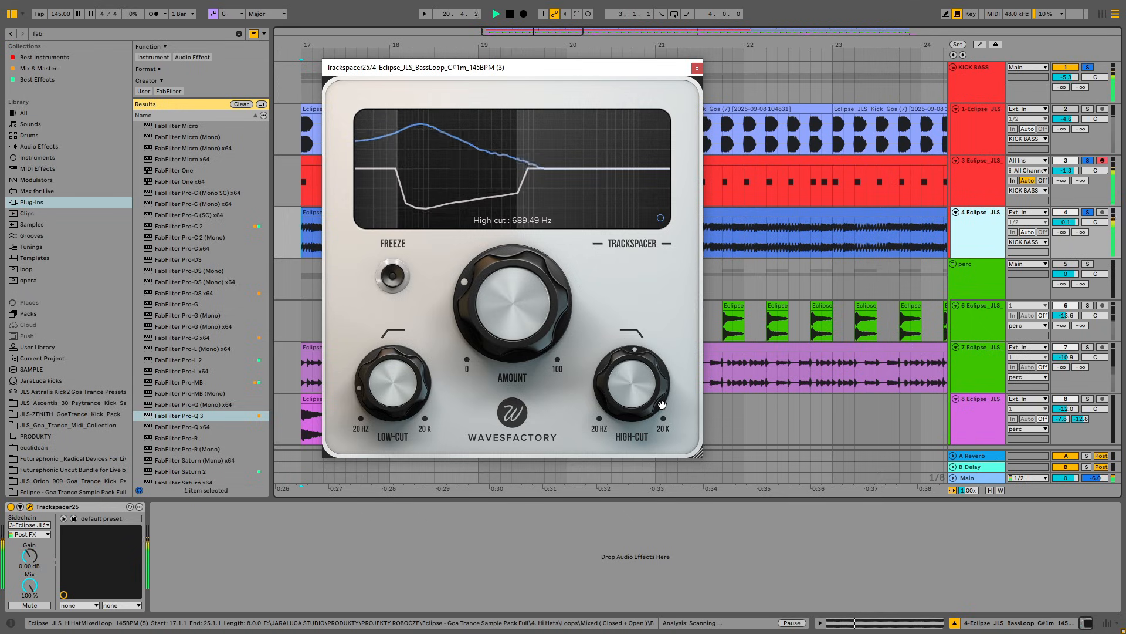
drag(532, 319, 538, 341)
key(space)
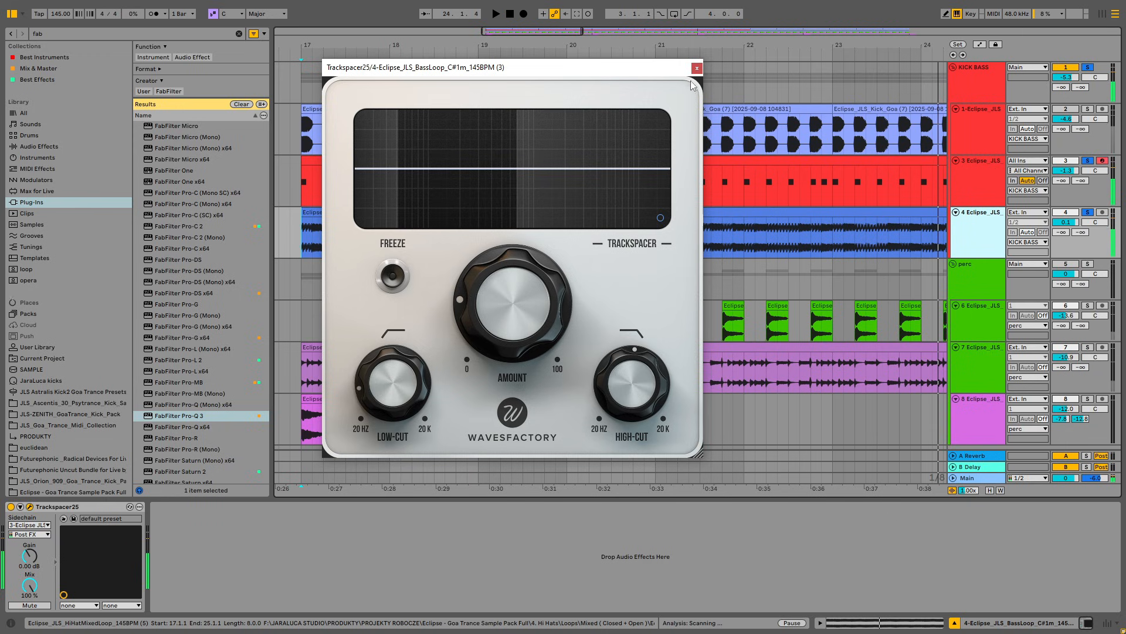
click(697, 67)
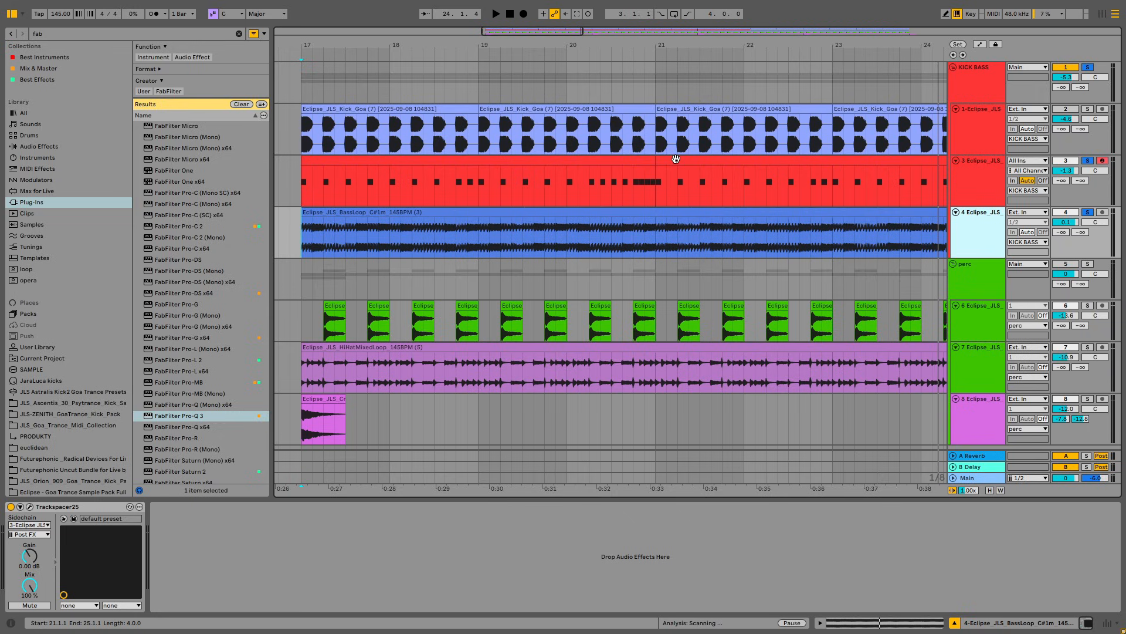
Step: Find the Audio Effect Rack among the audio effects and insert it before Trackspacer on the bass loop track
click(66, 508)
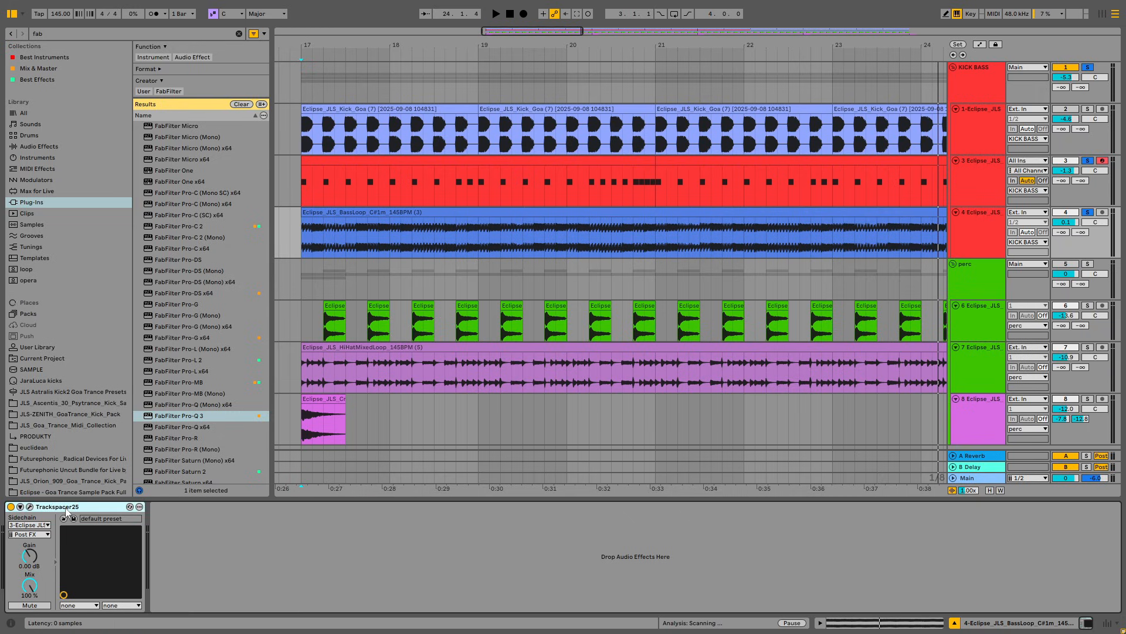
click(47, 34)
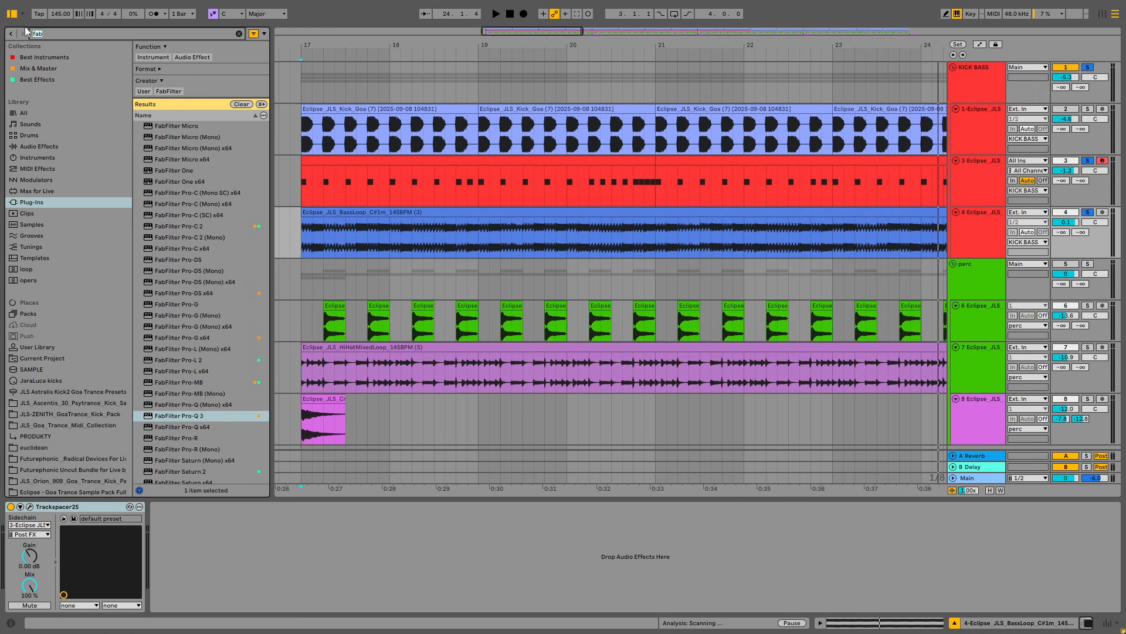
text(co)
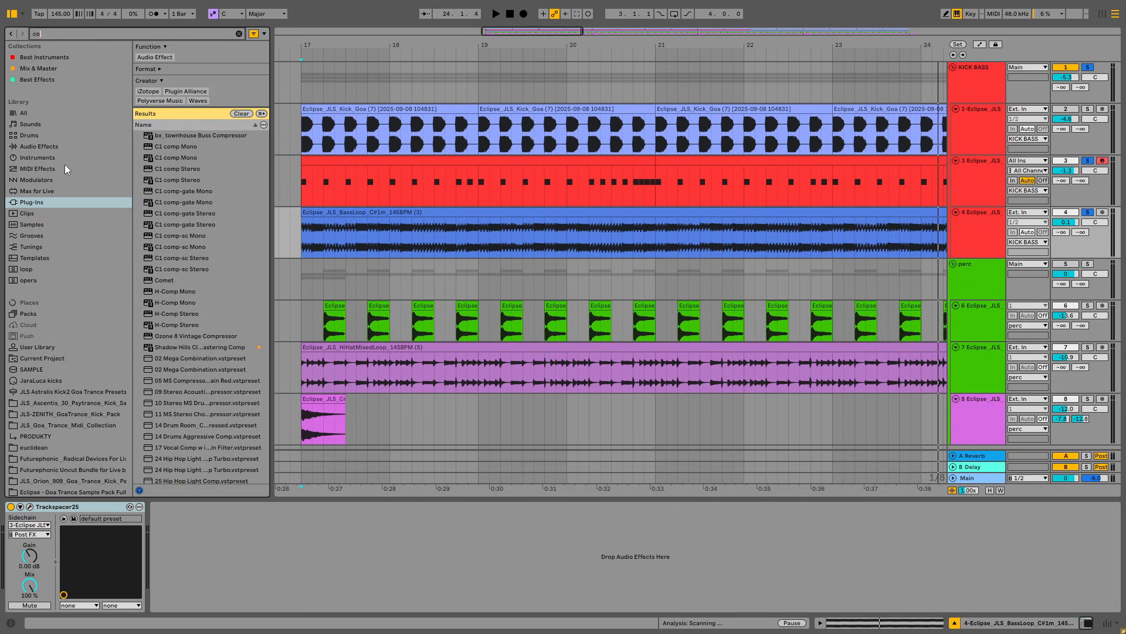
click(48, 148)
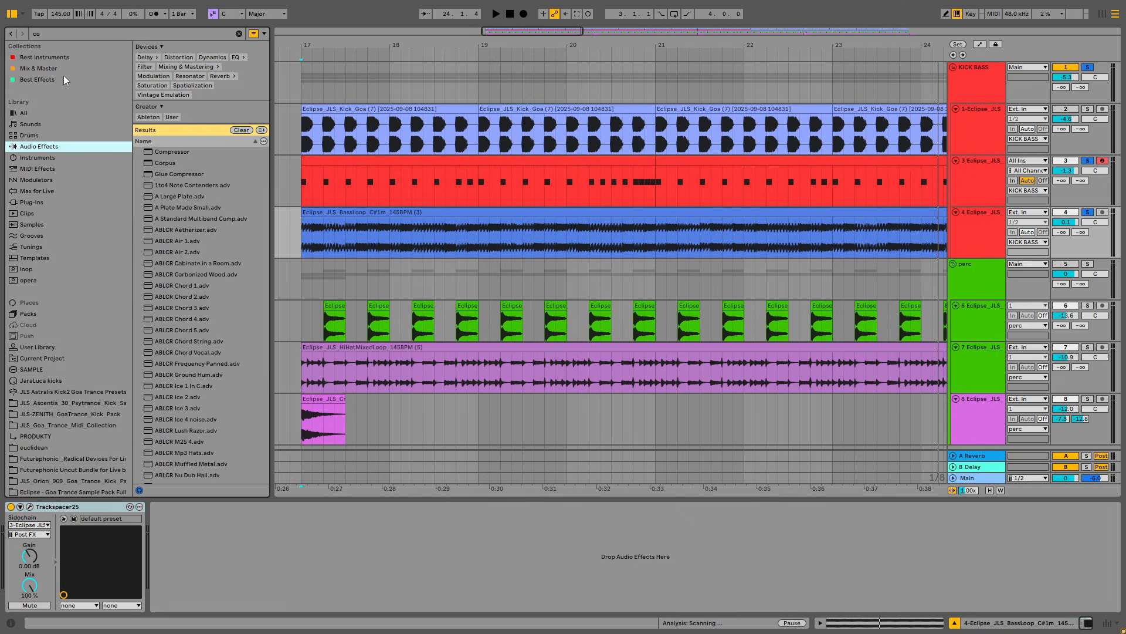
click(53, 31)
text(audi)
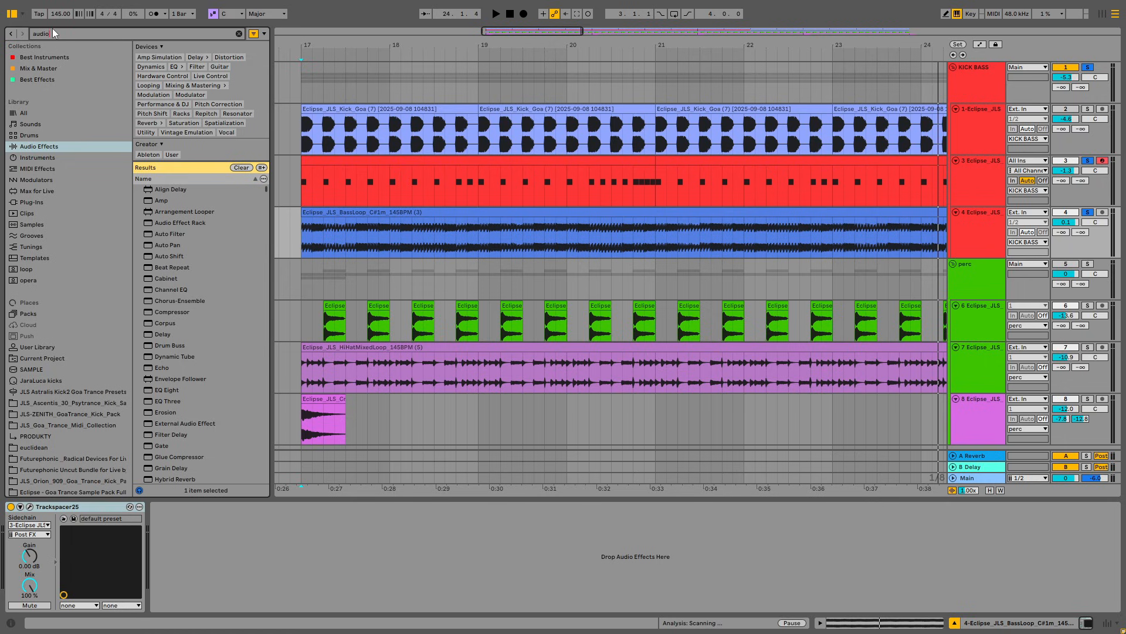
drag(176, 223, 37, 557)
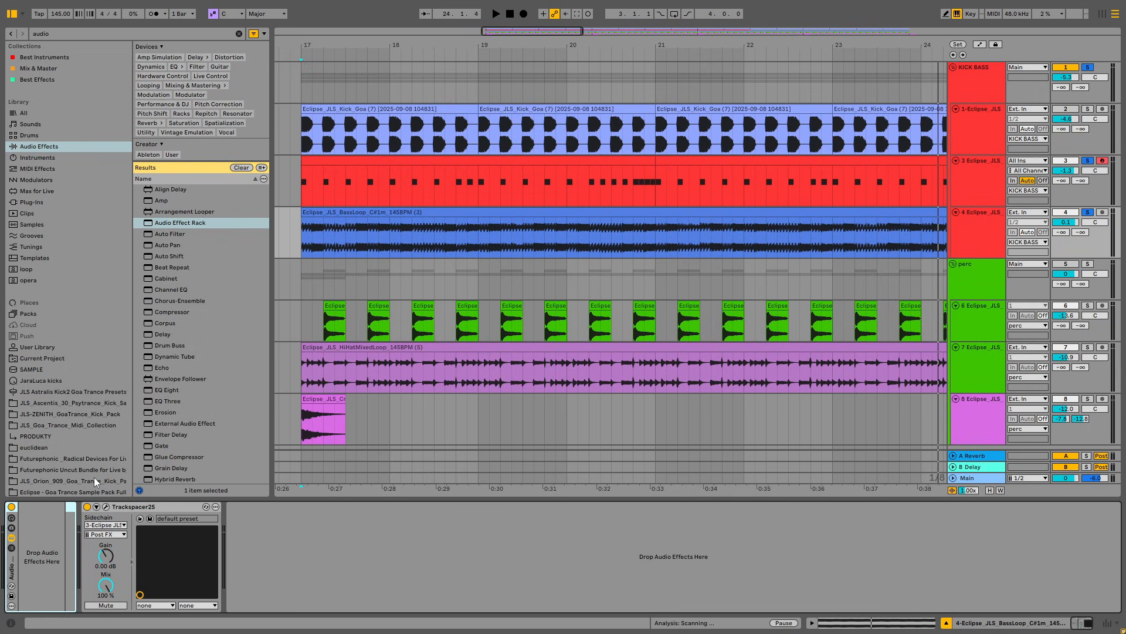
Step: Show the rack's chain list, create a chain in it, and name the chain LOW
click(11, 547)
right_click(64, 546)
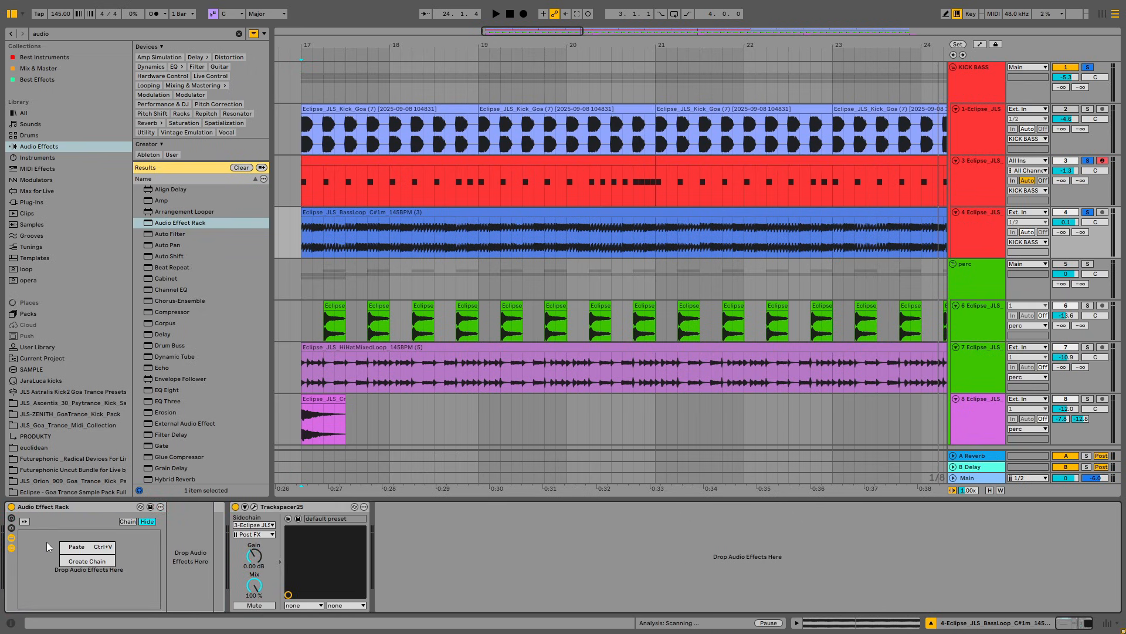
click(85, 561)
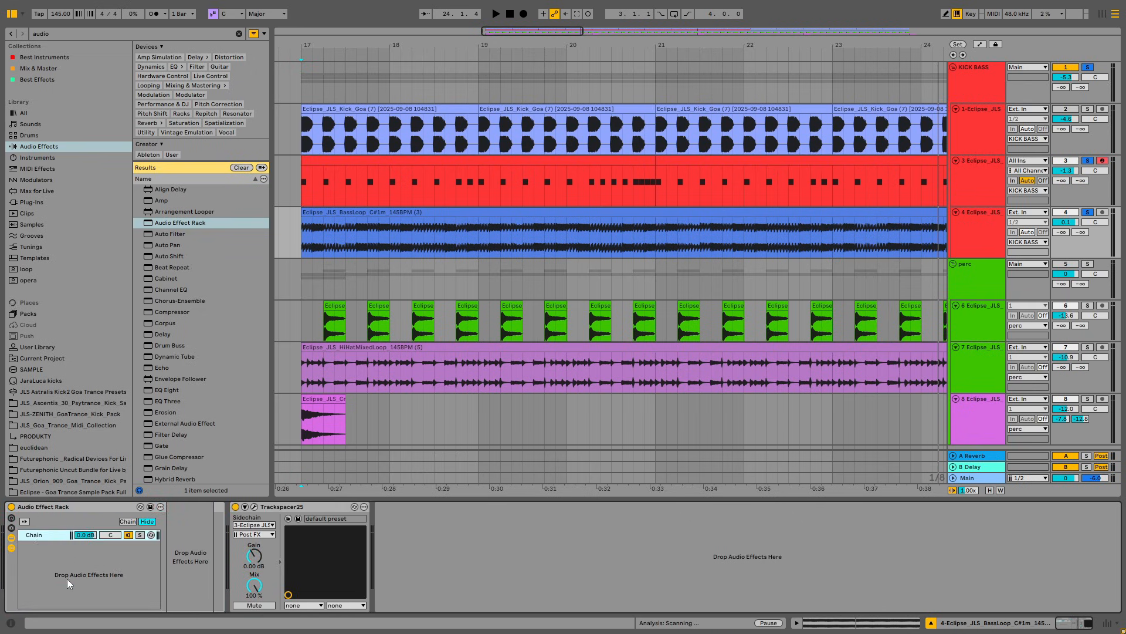
right_click(37, 538)
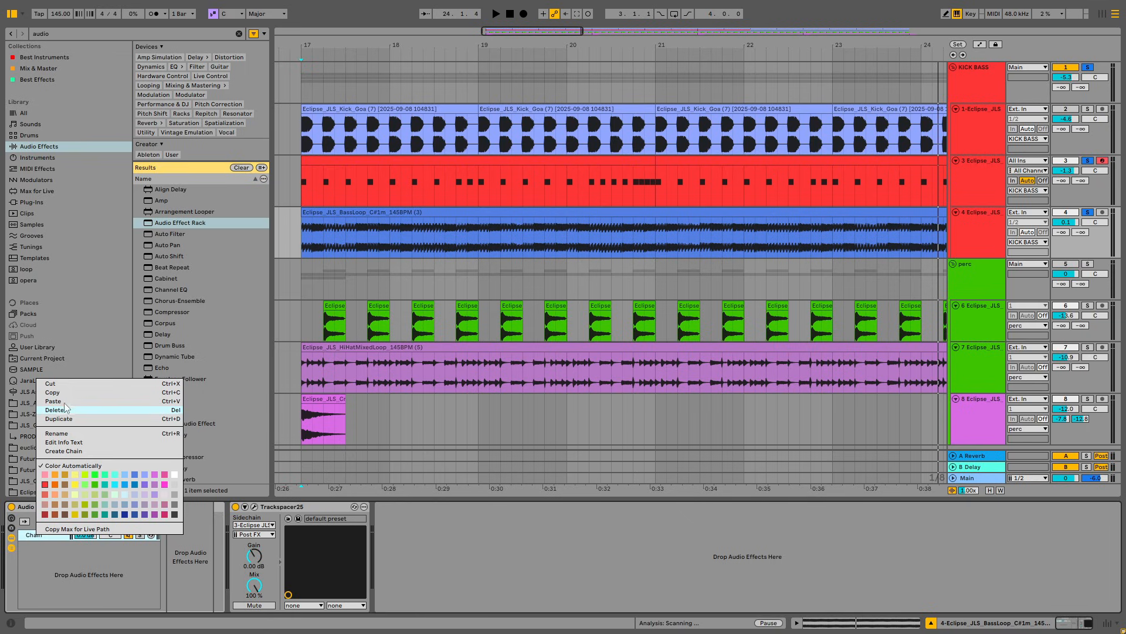
click(83, 433)
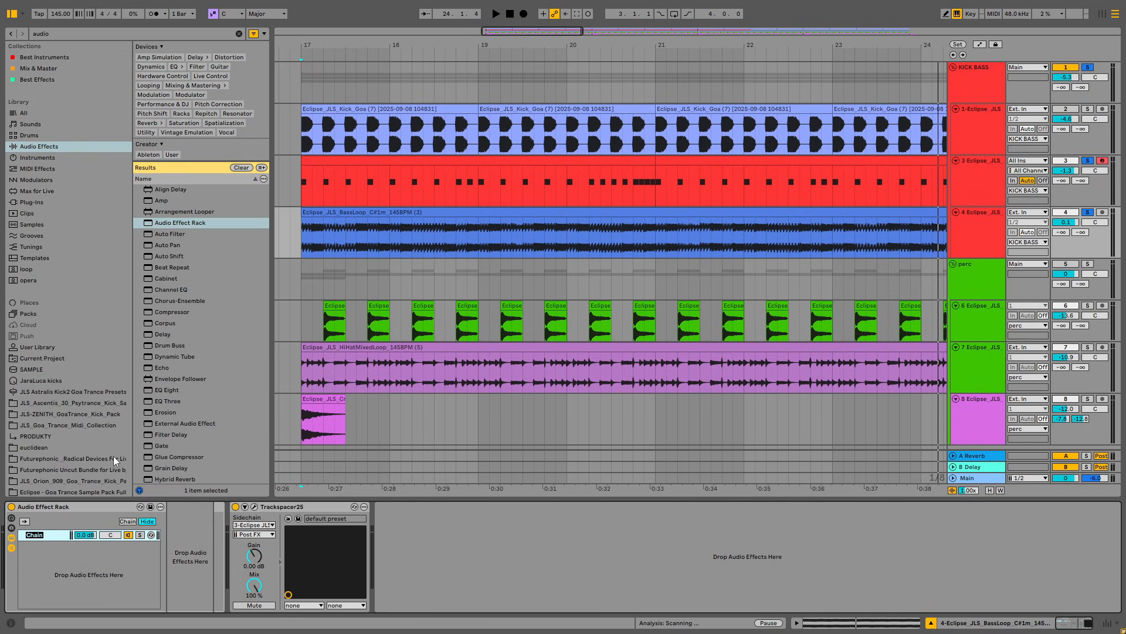
text(LOW)
Step: Duplicate the LOW chain, rename the copy MID-HIGH, and select the LOW chain
right_click(23, 560)
click(65, 422)
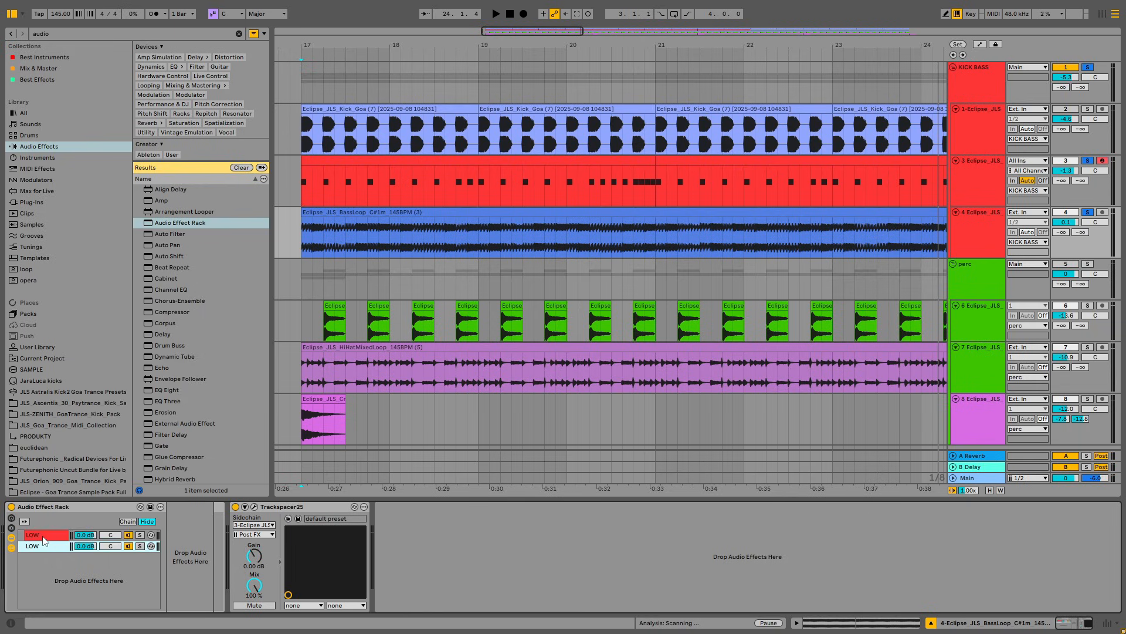
right_click(42, 543)
click(70, 439)
text(H)
text(MID-)
text(HIGH)
click(29, 541)
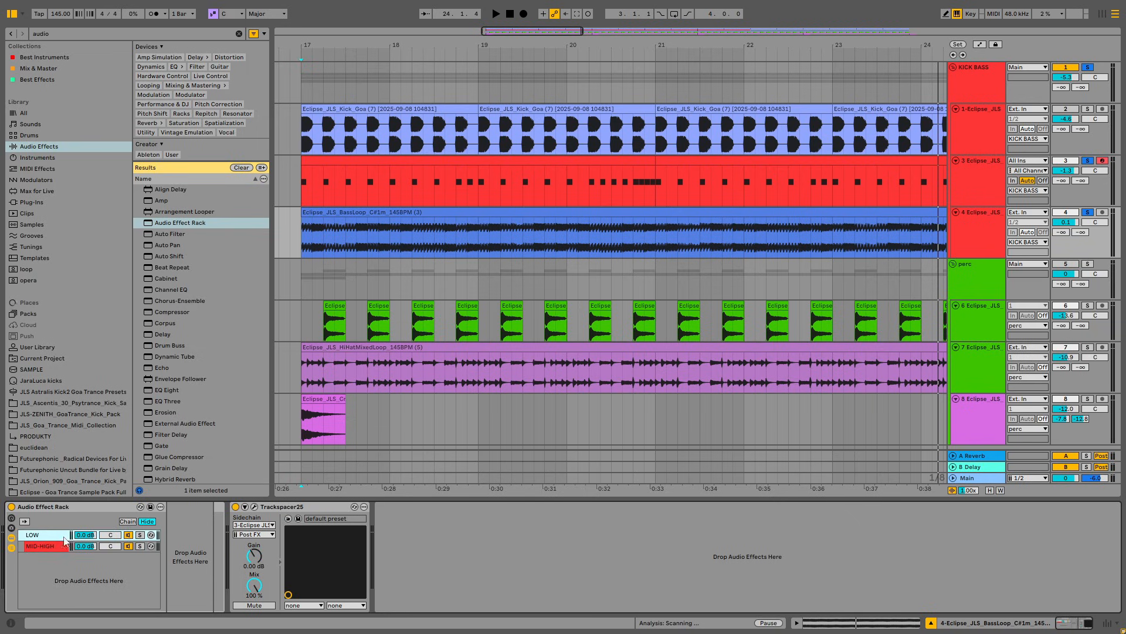
click(50, 540)
click(48, 537)
drag(172, 233, 241, 568)
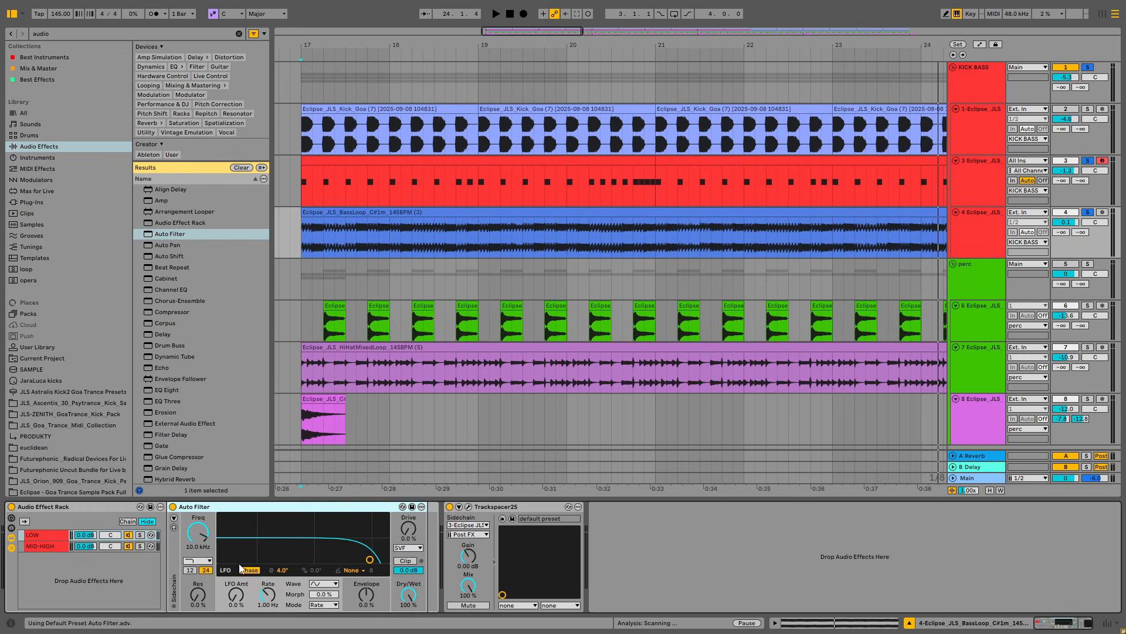
right_click(229, 515)
click(247, 359)
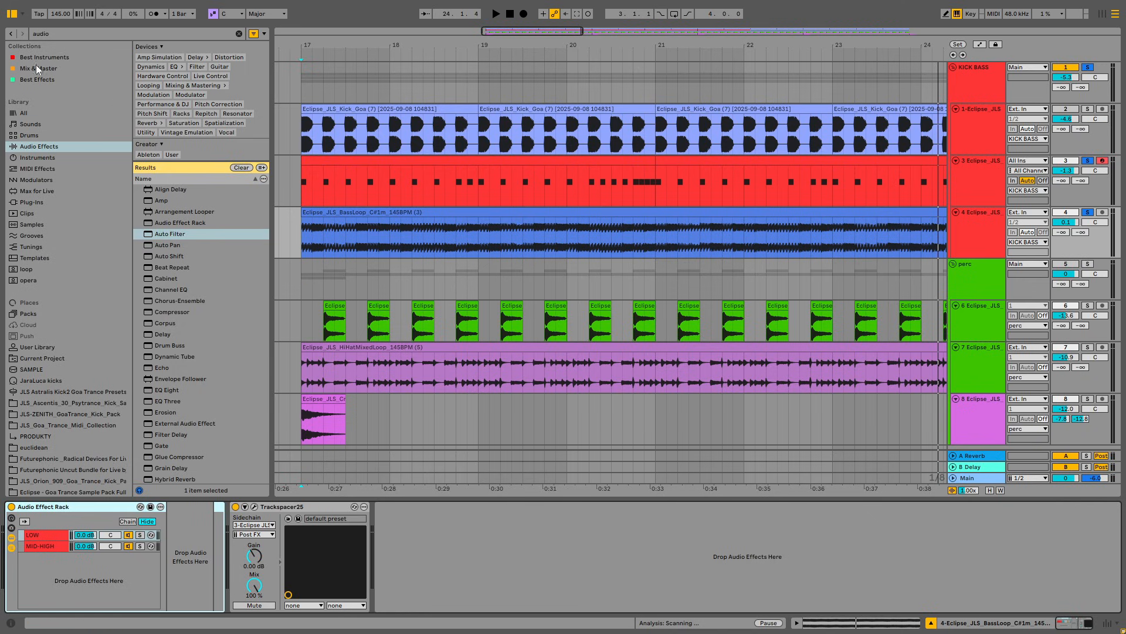
Step: Search the audio effects for EQ, insert EQ Eight in the LOW chain, and turn off its bands 1, 3 and 4
click(61, 34)
text(EQ)
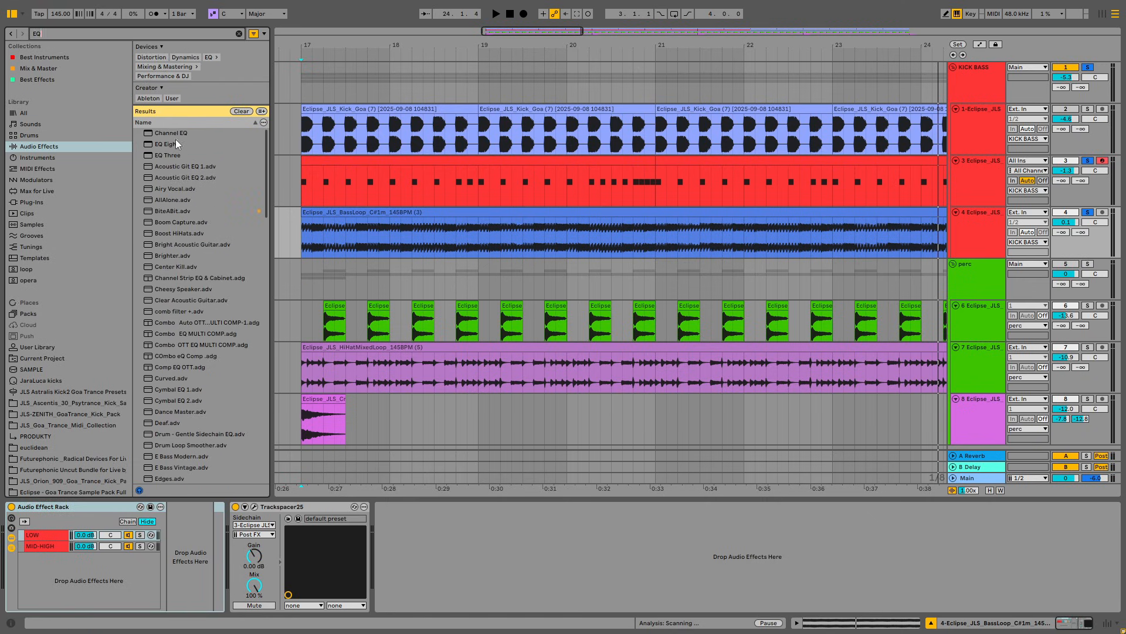
drag(171, 143, 213, 558)
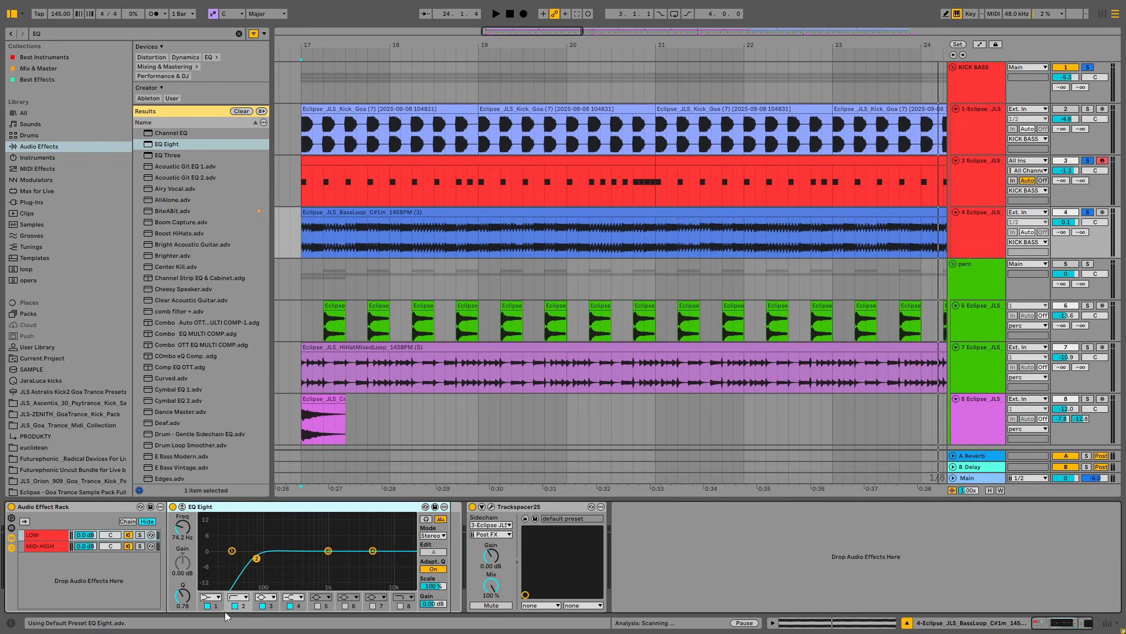
click(207, 605)
click(263, 605)
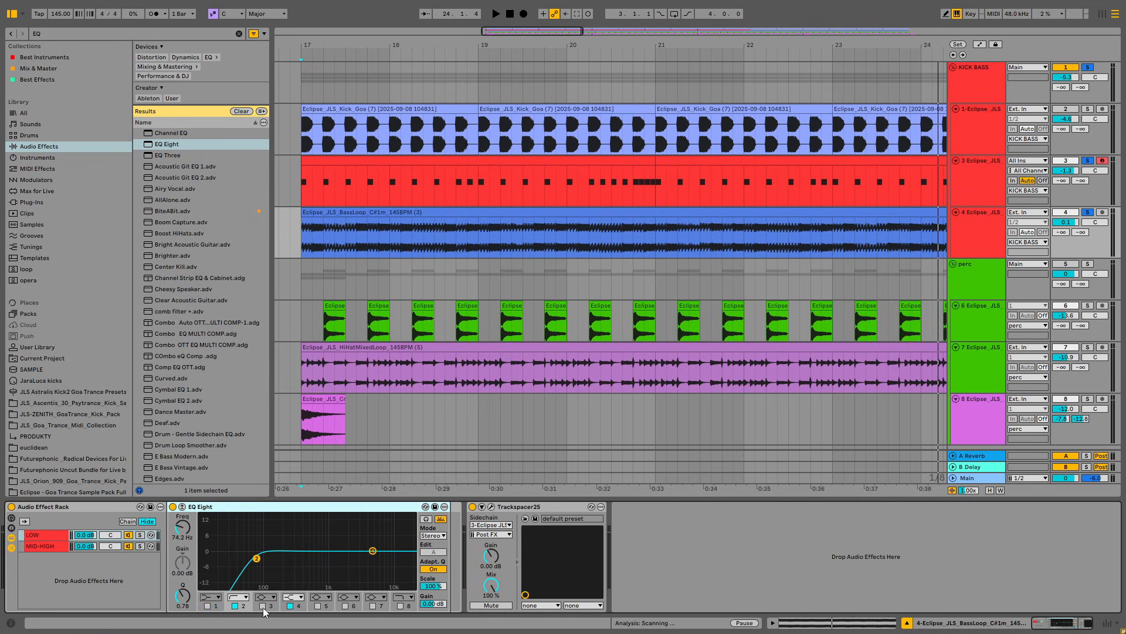
click(290, 605)
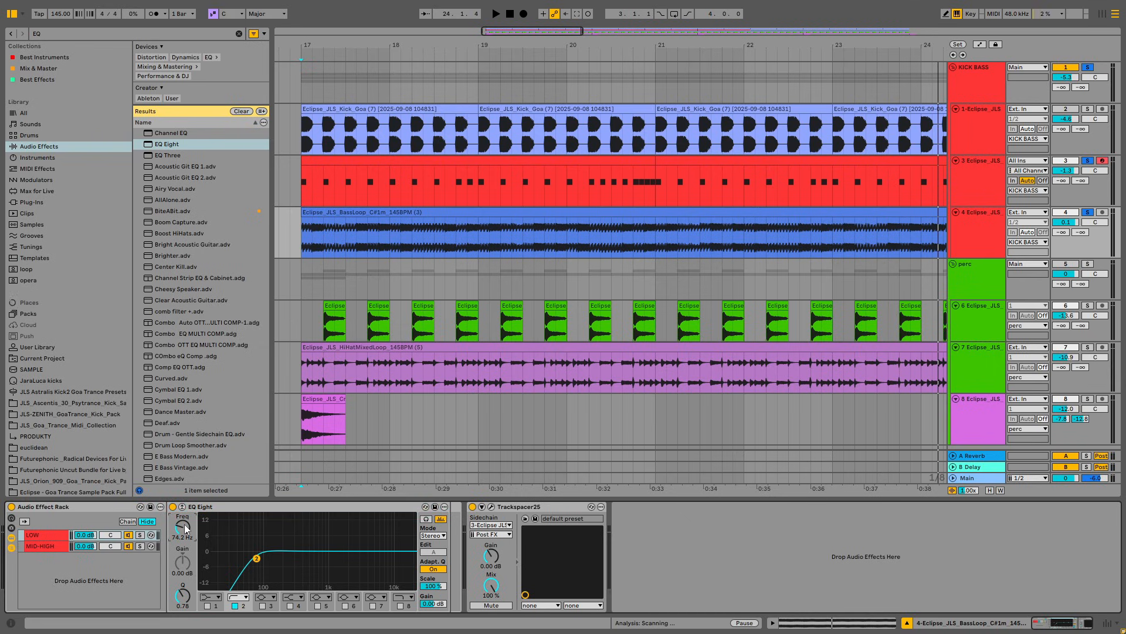
Step: Change band 2 of the LOW chain's EQ Eight to a high-cut filter and set its frequency to 200 Hz
click(241, 599)
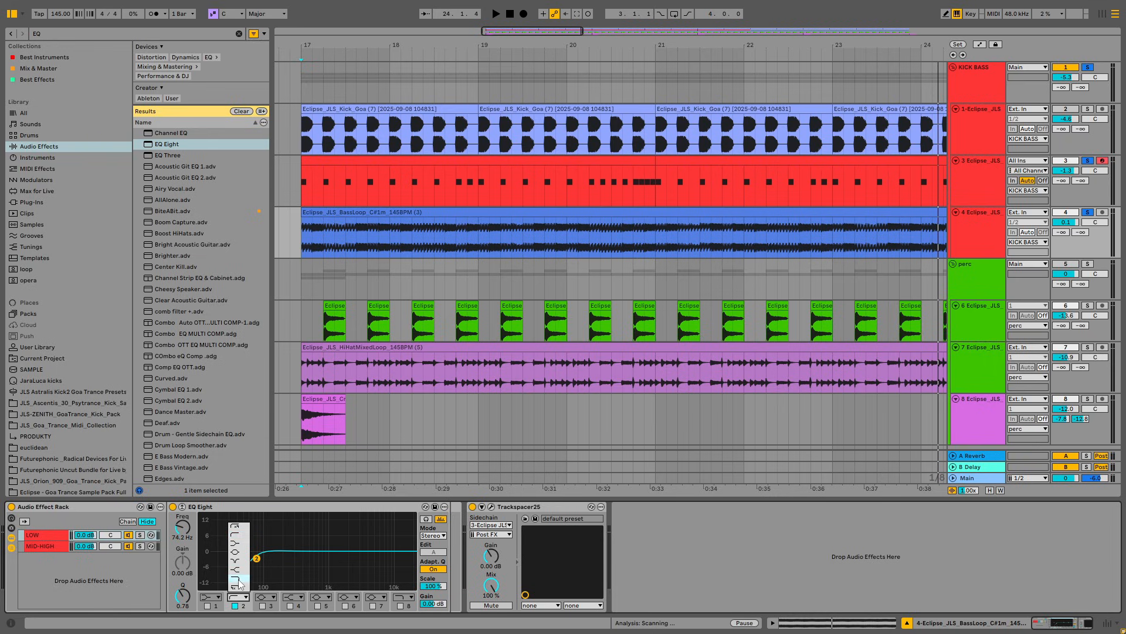
click(239, 582)
drag(256, 558, 261, 561)
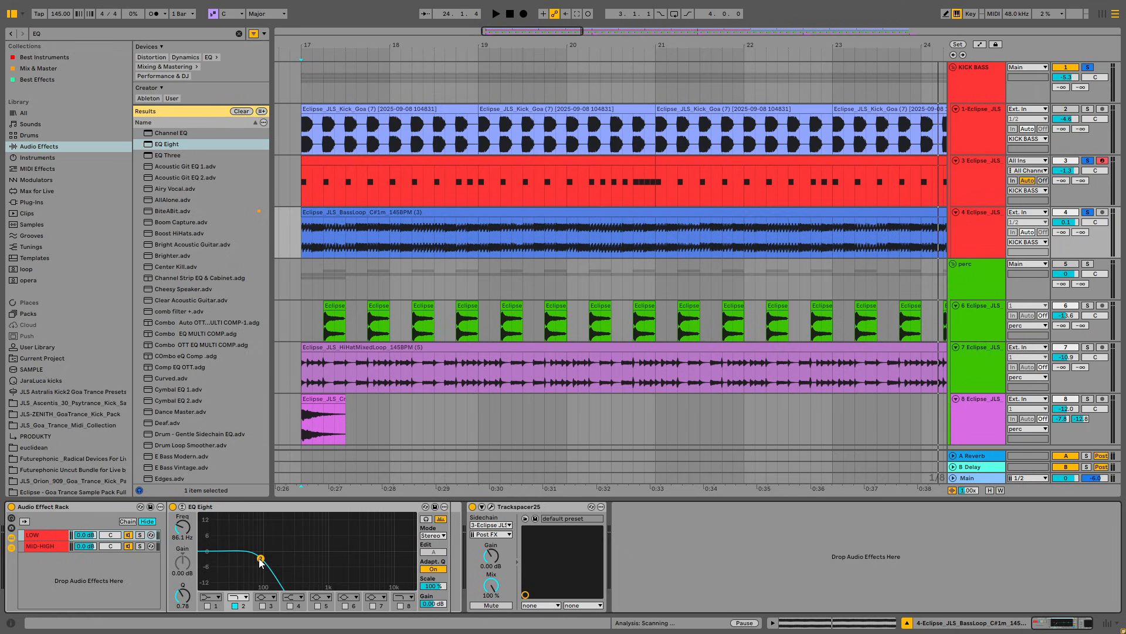
drag(261, 558, 266, 557)
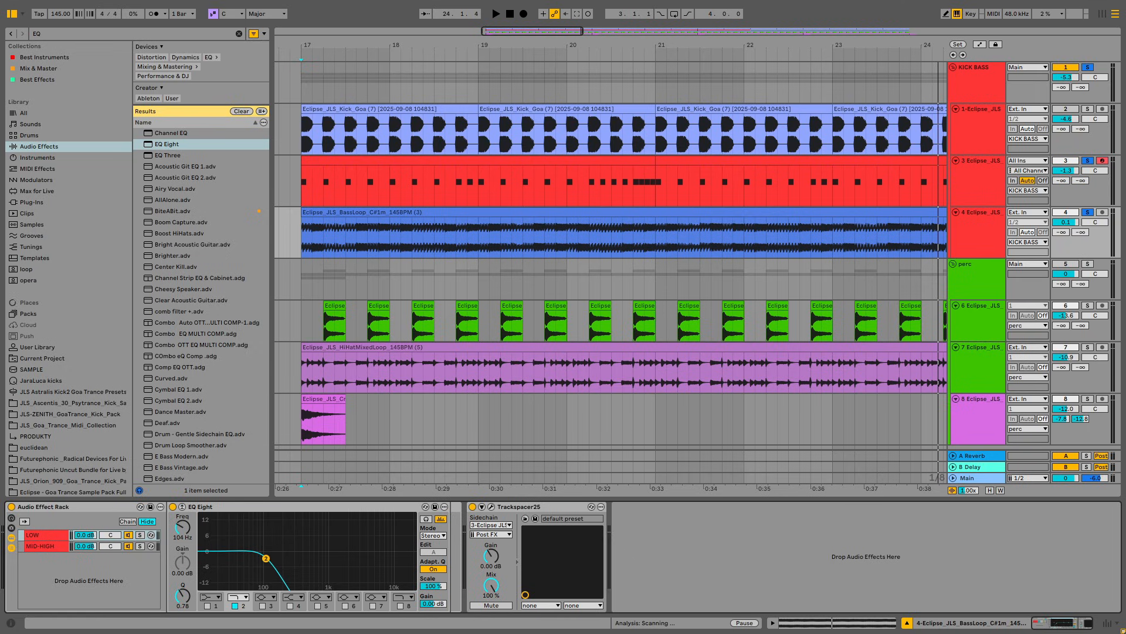
click(183, 536)
text(200)
key(Return)
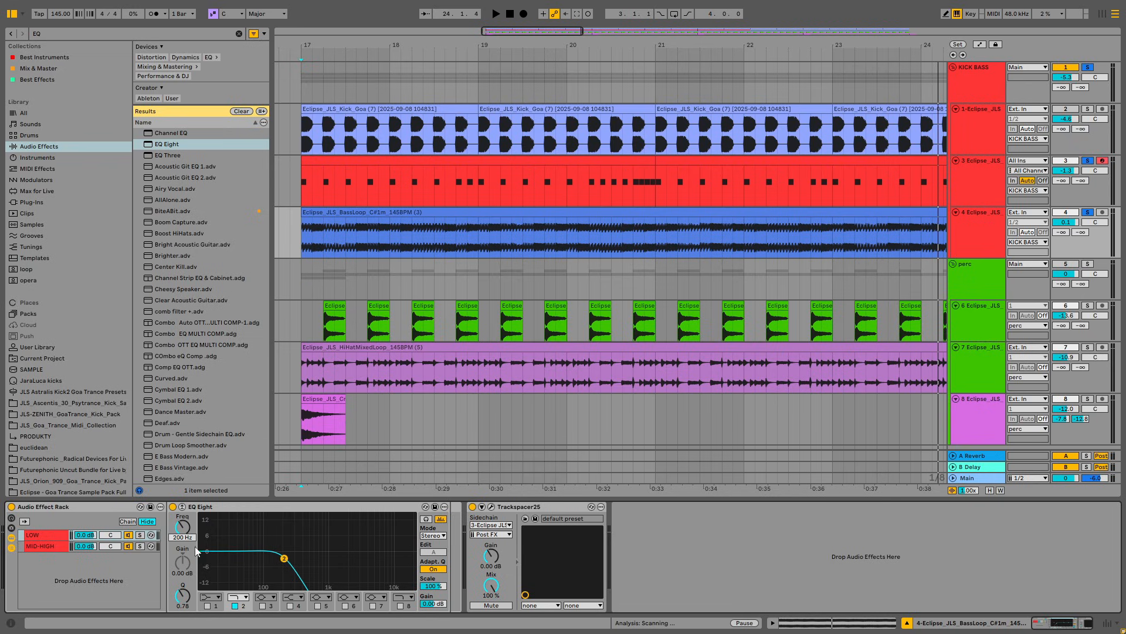
click(220, 522)
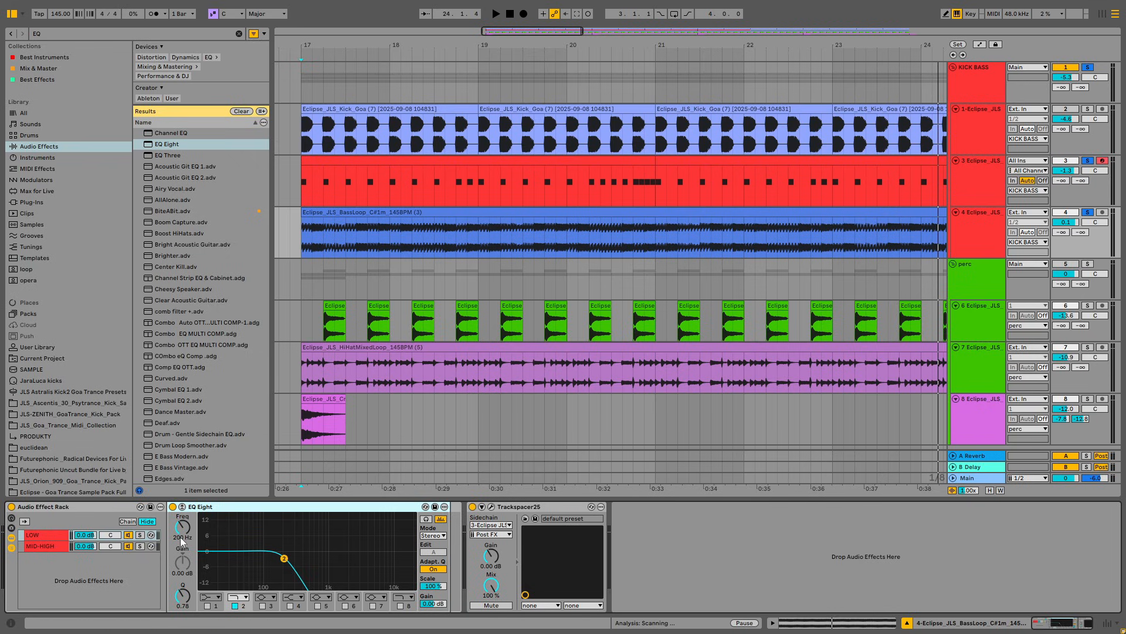
Step: Copy the LOW chain's EQ Eight and paste it into the empty MID-HIGH chain
right_click(327, 511)
click(339, 507)
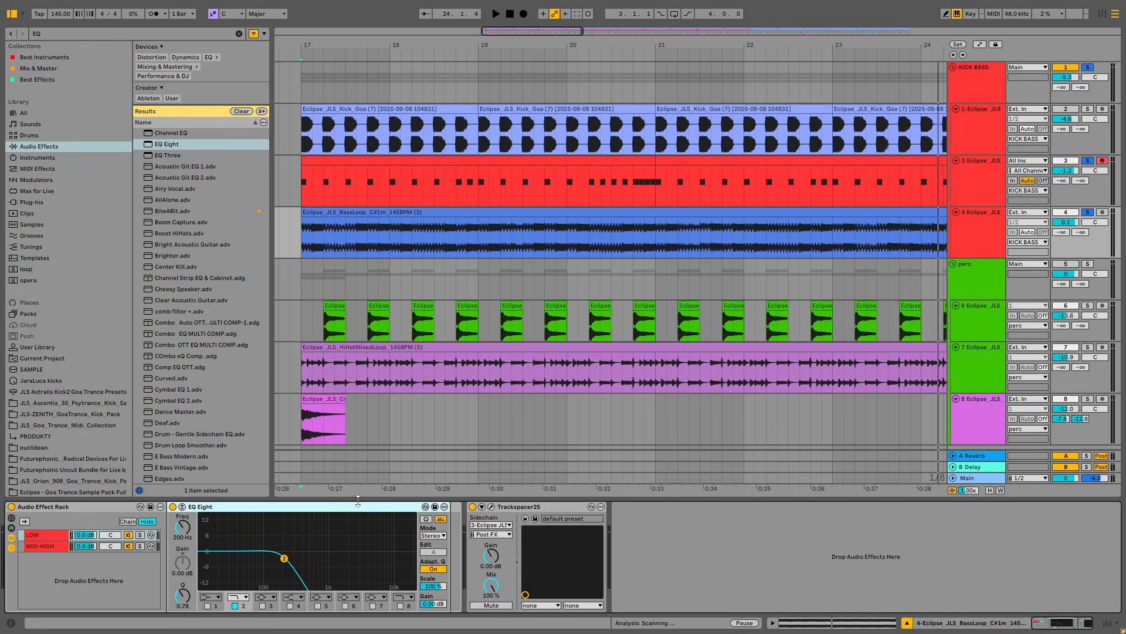
right_click(283, 508)
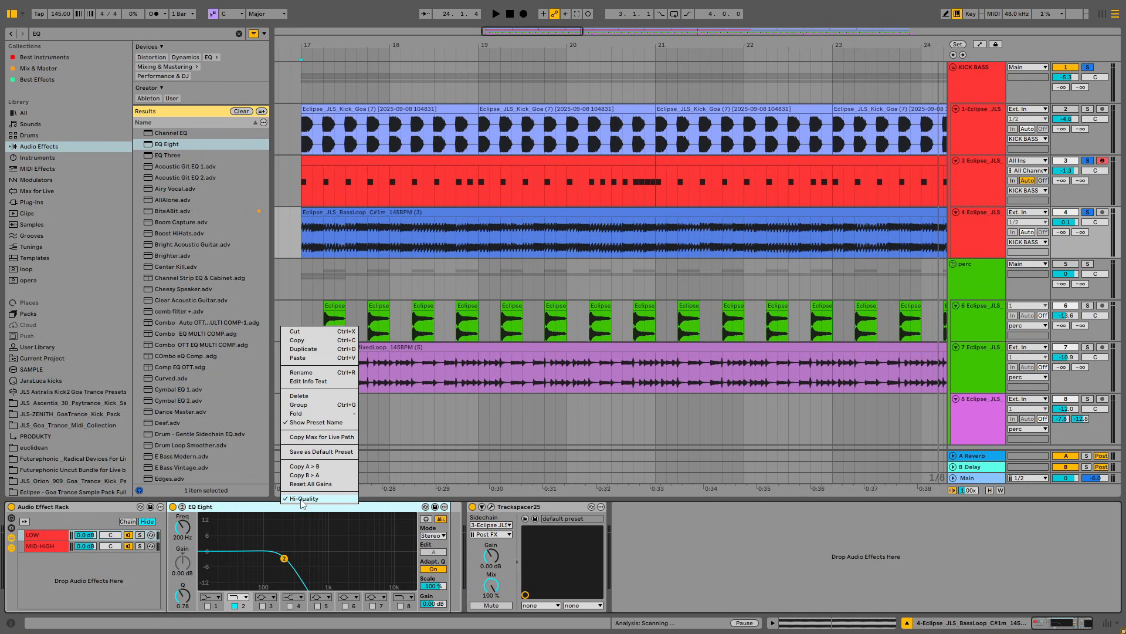
right_click(242, 508)
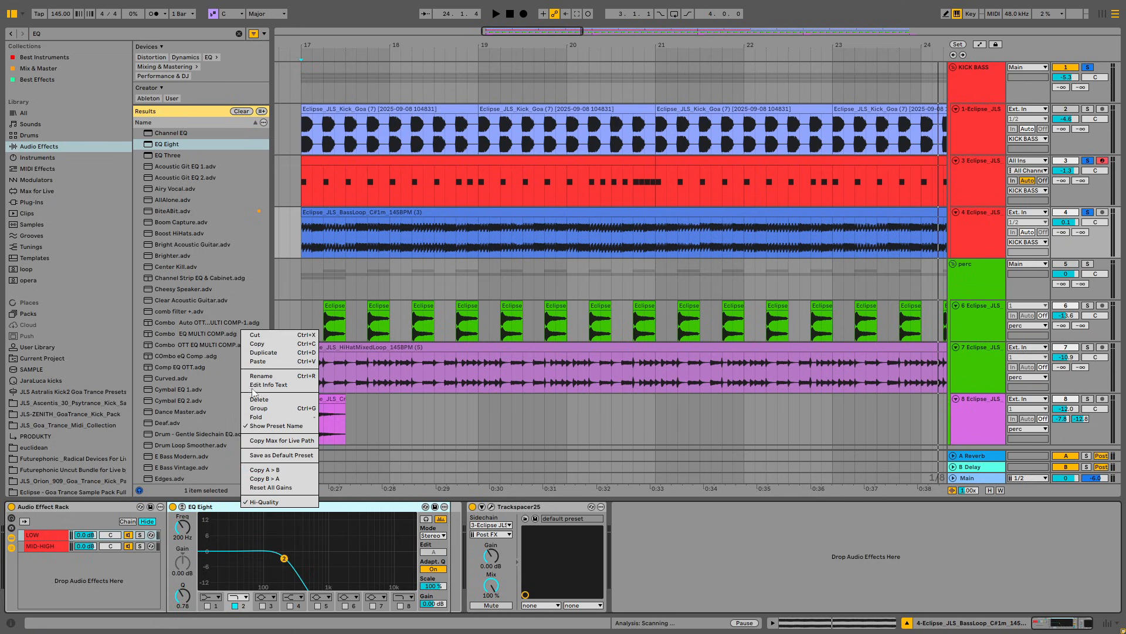
click(262, 346)
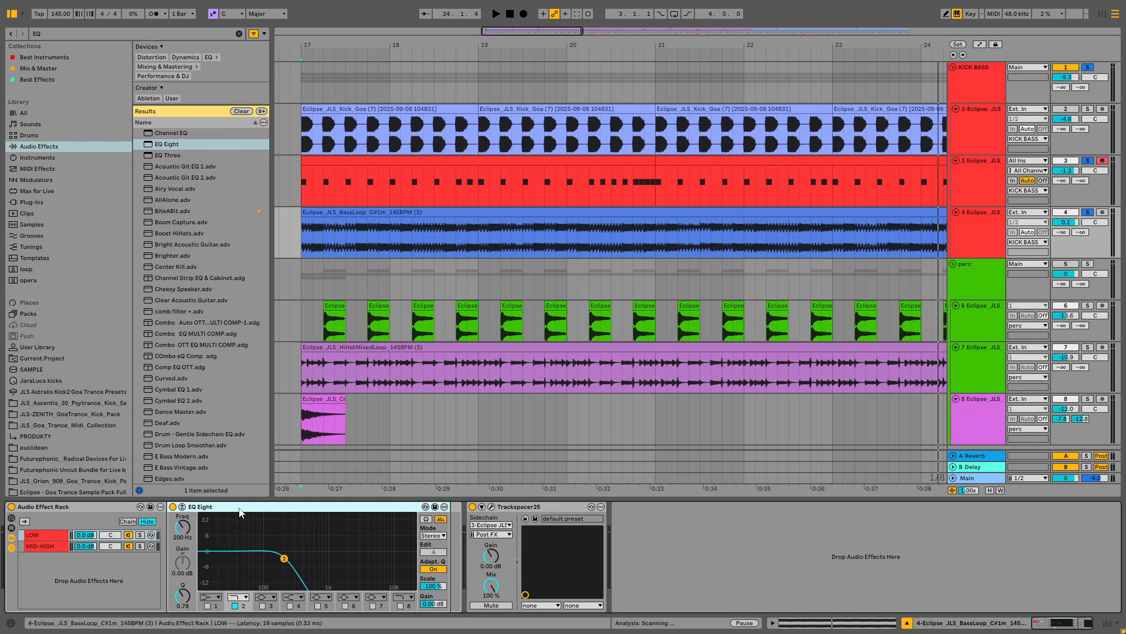
click(43, 545)
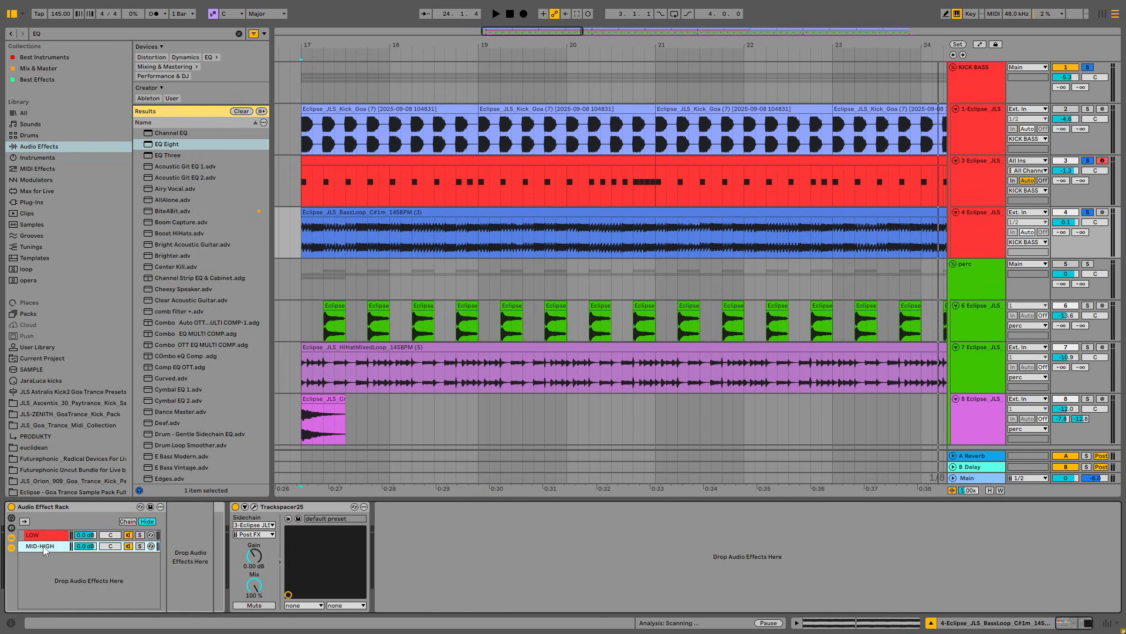
right_click(193, 547)
click(210, 553)
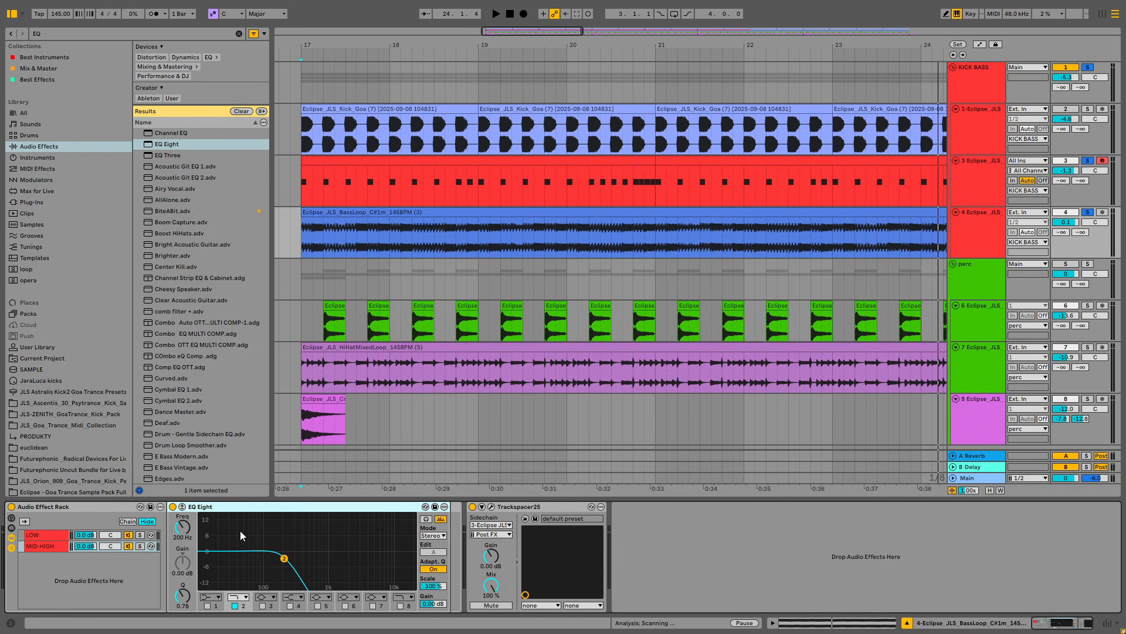
Step: Change band 2 of the MID-HIGH chain's EQ Eight to a low-cut filter, compare both chains' curves, and select the LOW chain
click(238, 597)
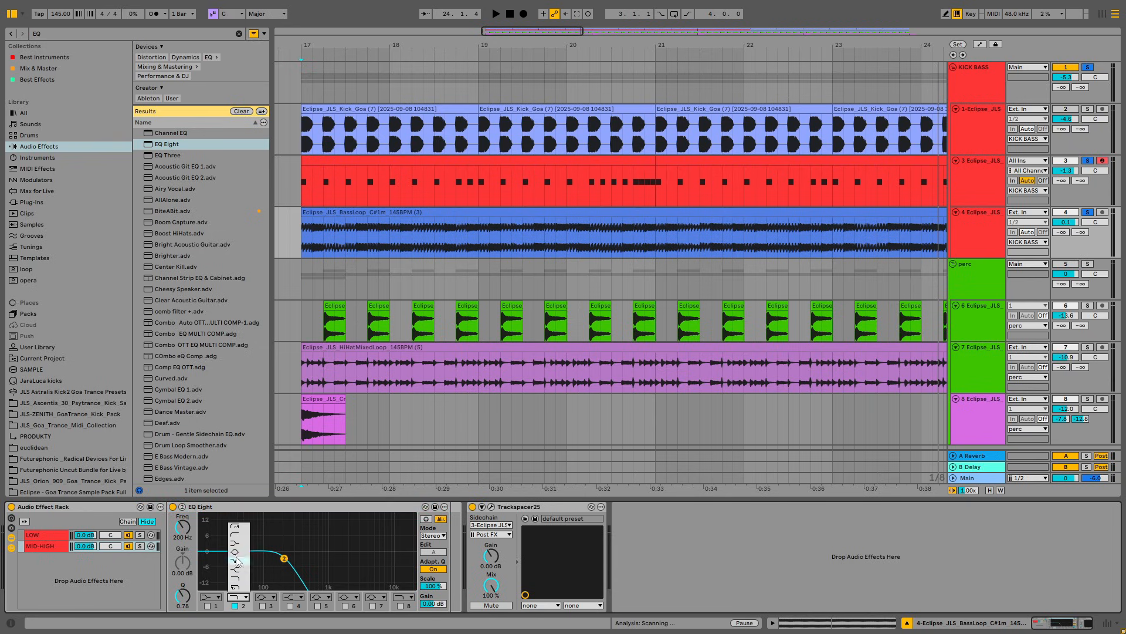
click(237, 536)
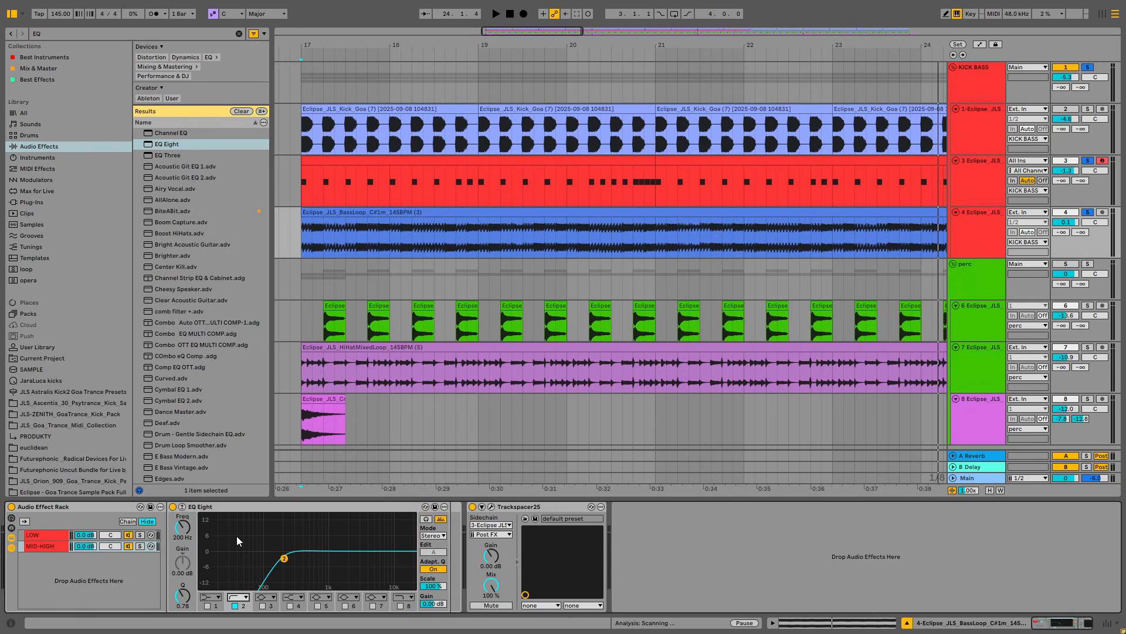
click(43, 535)
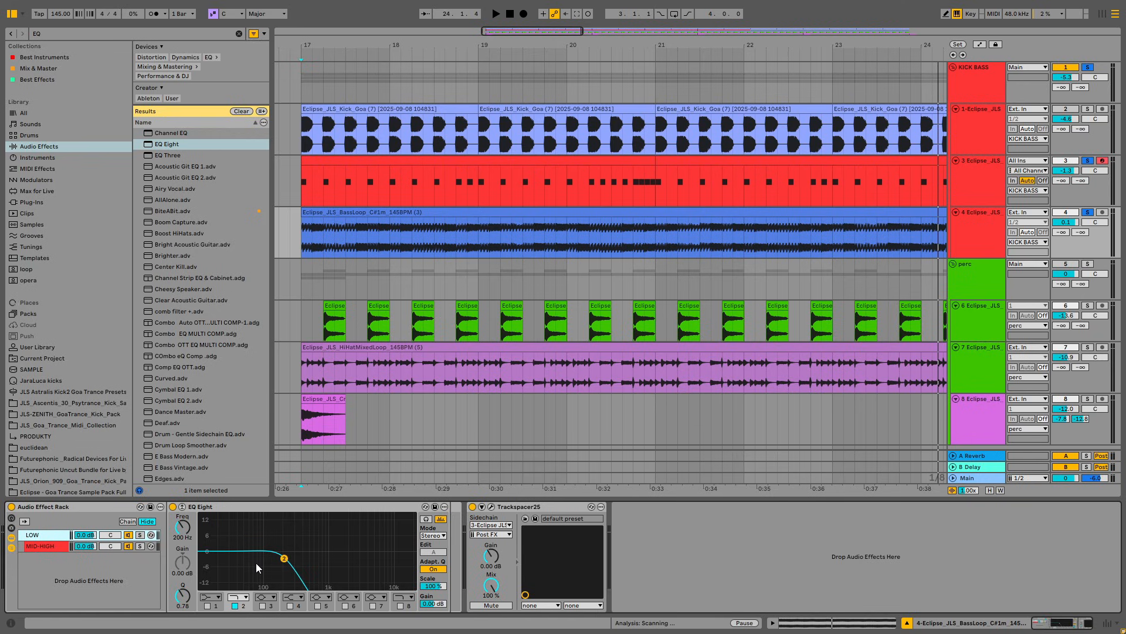
click(40, 546)
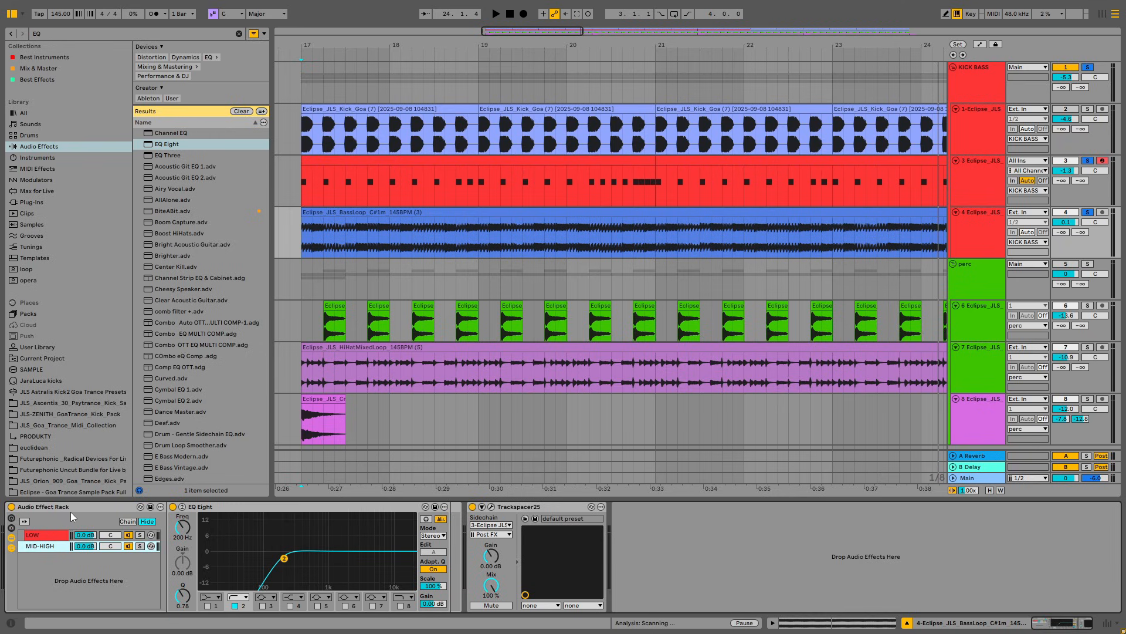
click(66, 535)
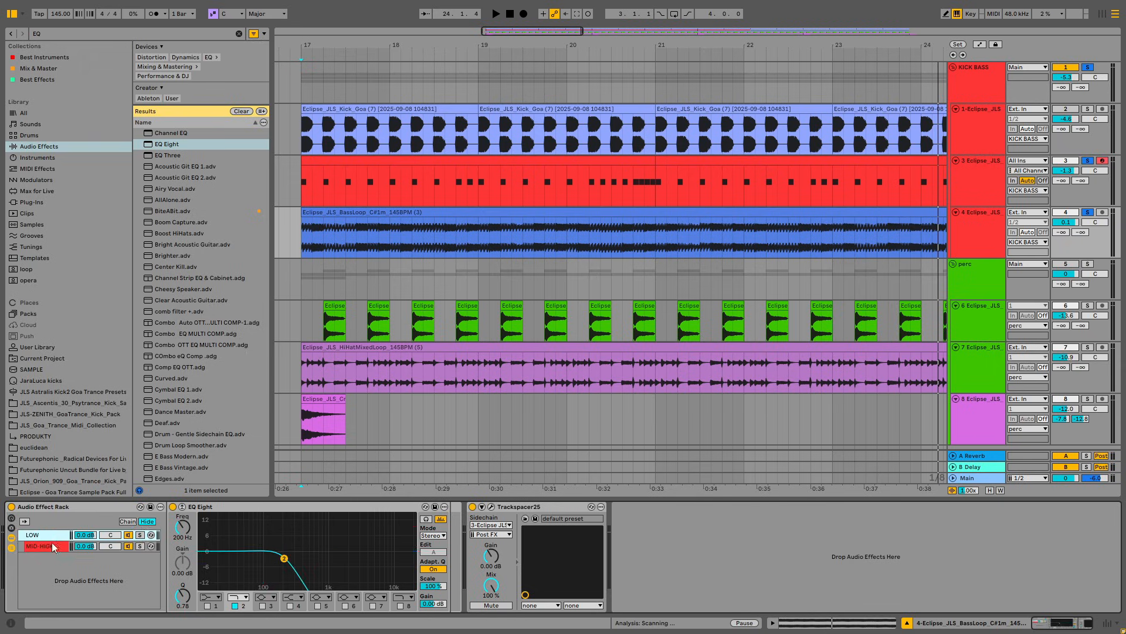
click(54, 544)
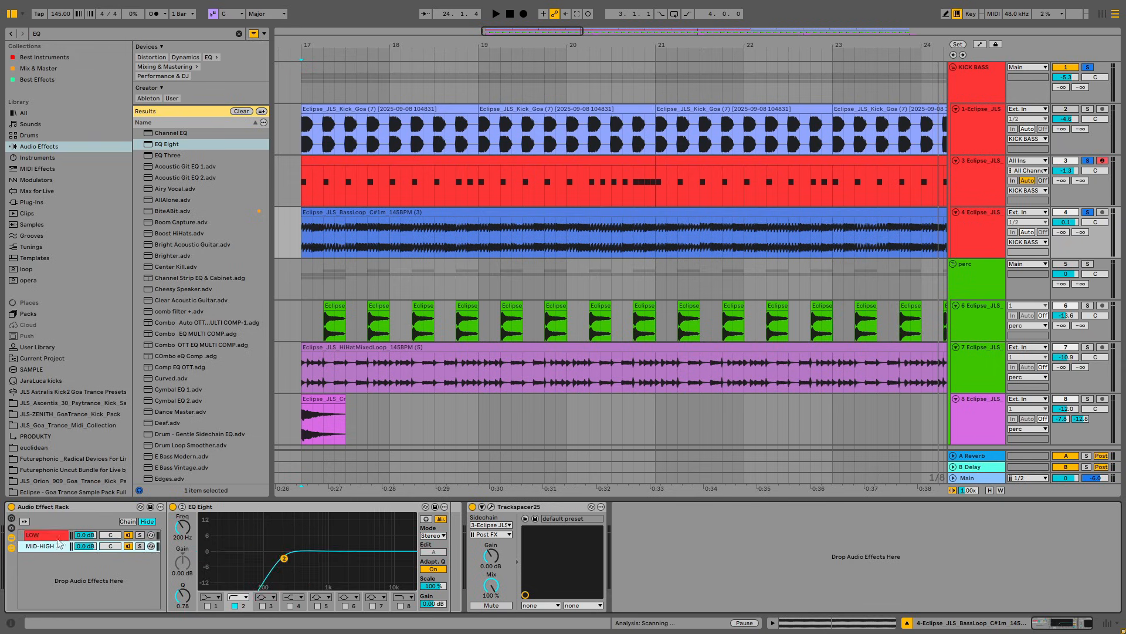
click(55, 539)
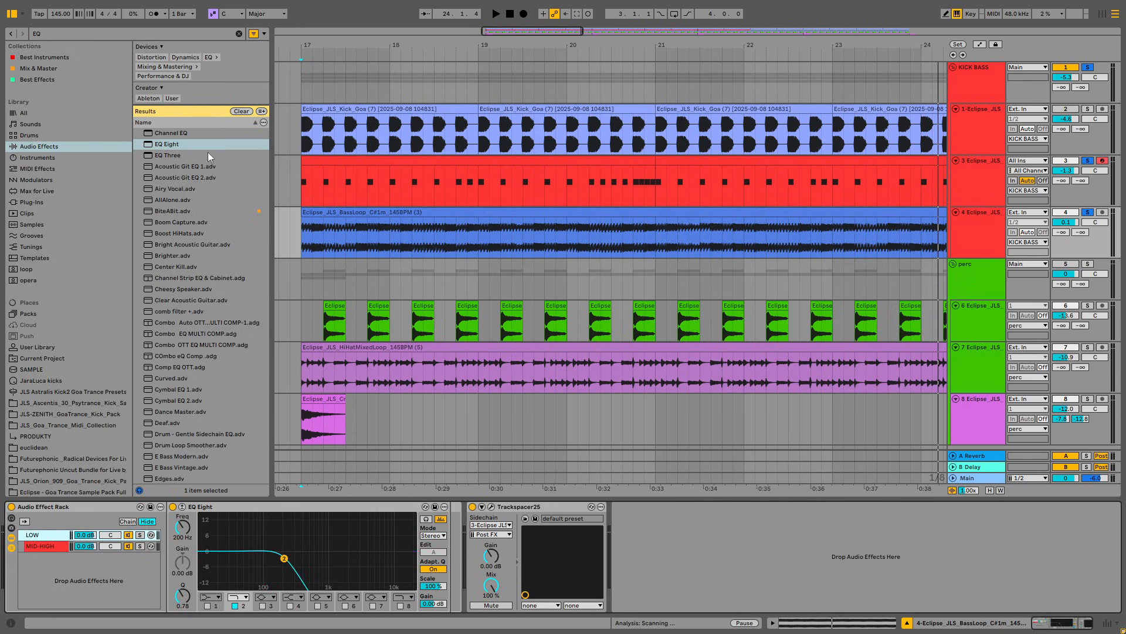
Step: Clear the browser search, find the Compressor among the audio effects, and insert it after EQ Eight in the LOW chain
click(59, 159)
click(42, 34)
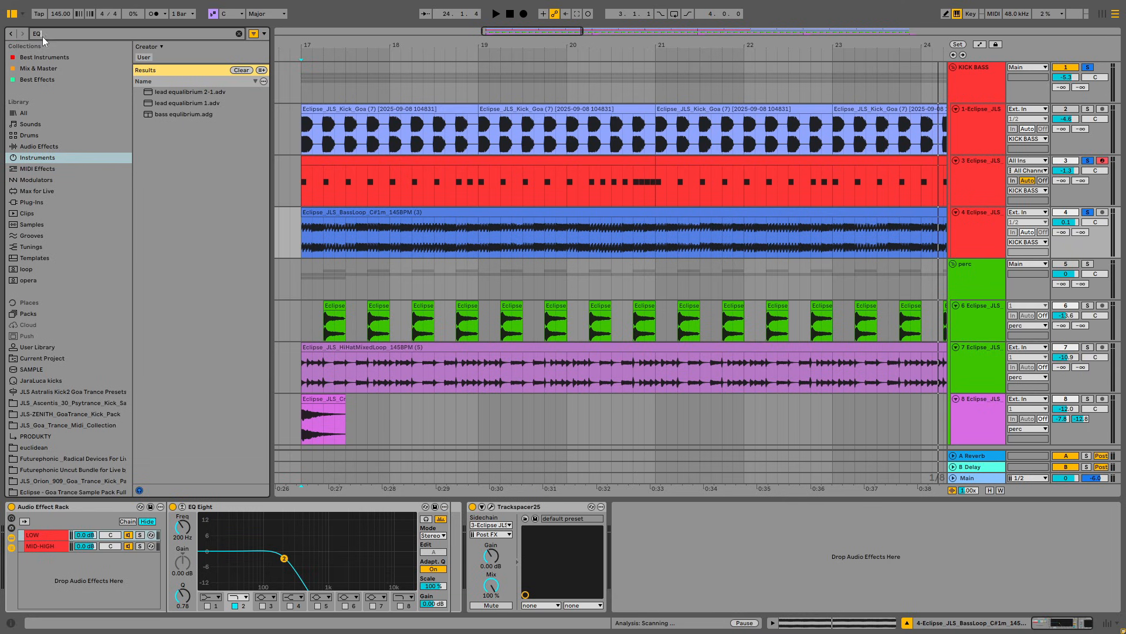
key(BackSpace)
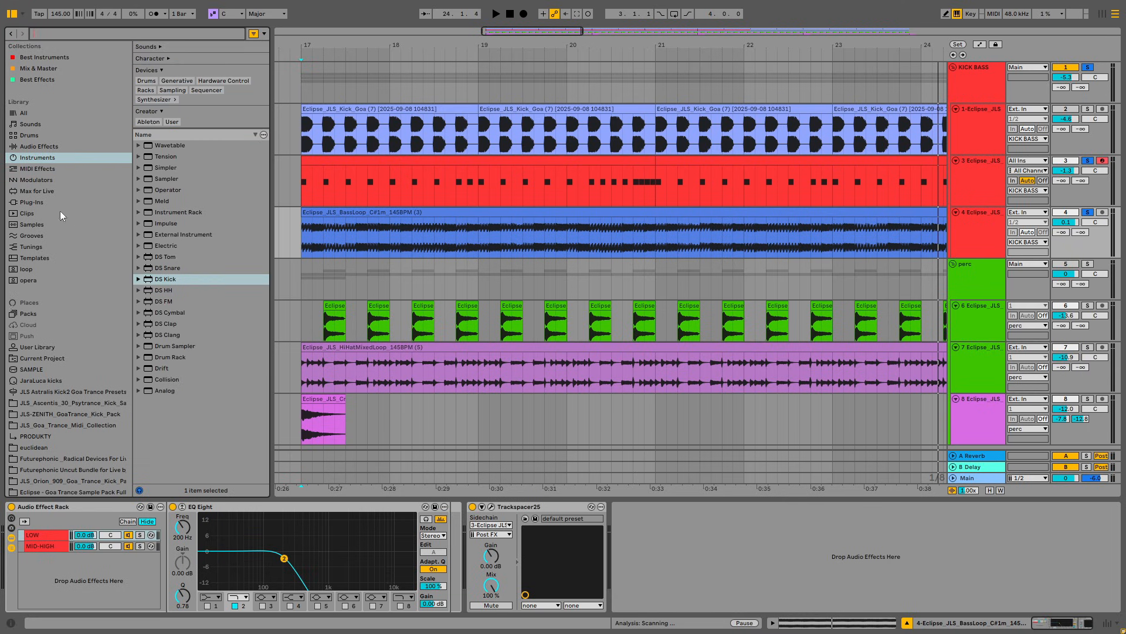
click(39, 146)
click(153, 211)
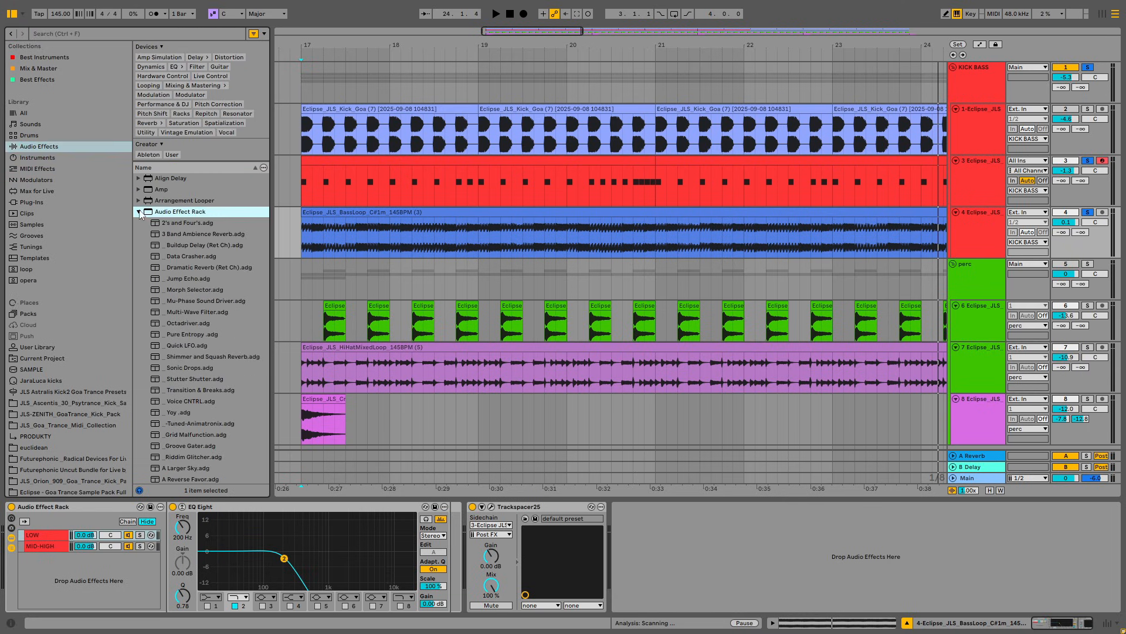
drag(171, 298, 463, 560)
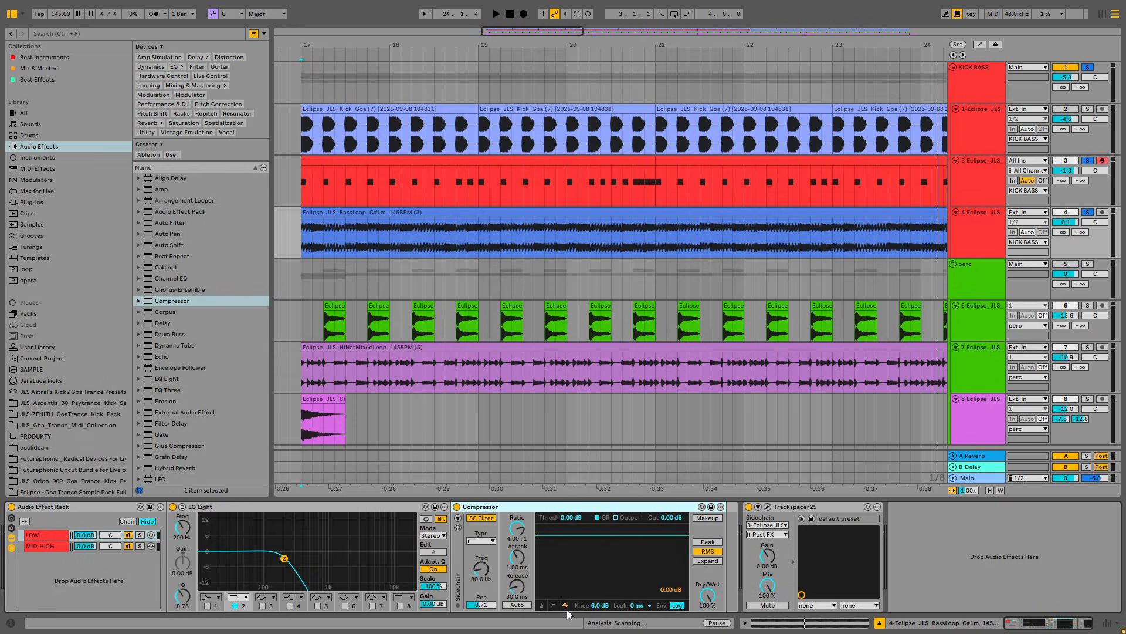
Step: Lower the Compressor's knee to 0.0 dB and select the LOW chain
click(596, 607)
drag(596, 606, 596, 628)
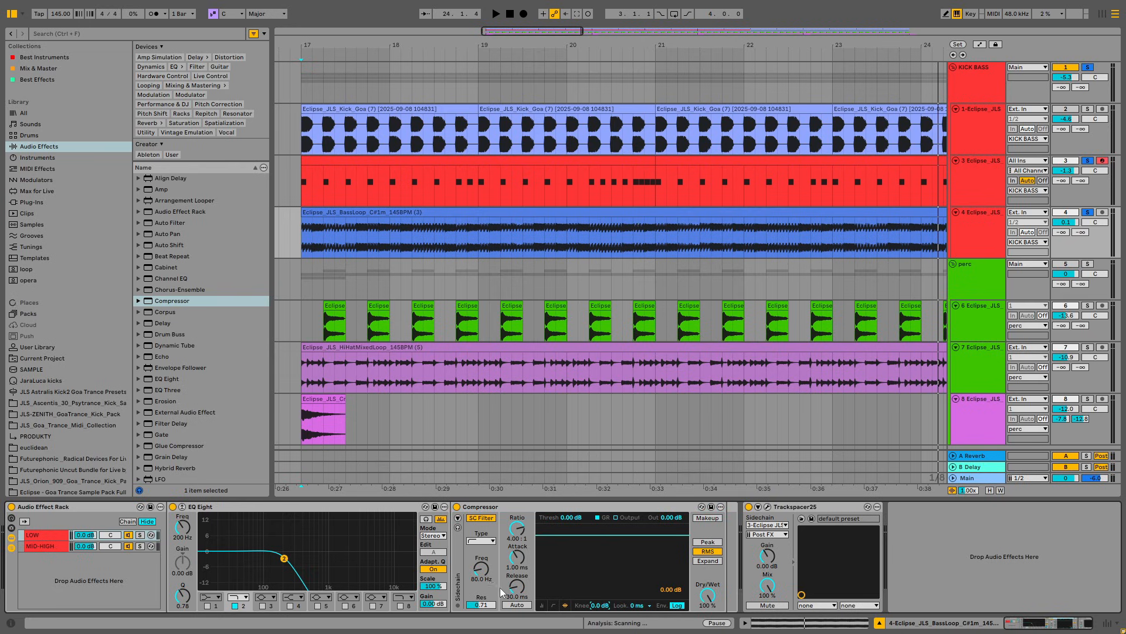
right_click(41, 536)
click(58, 559)
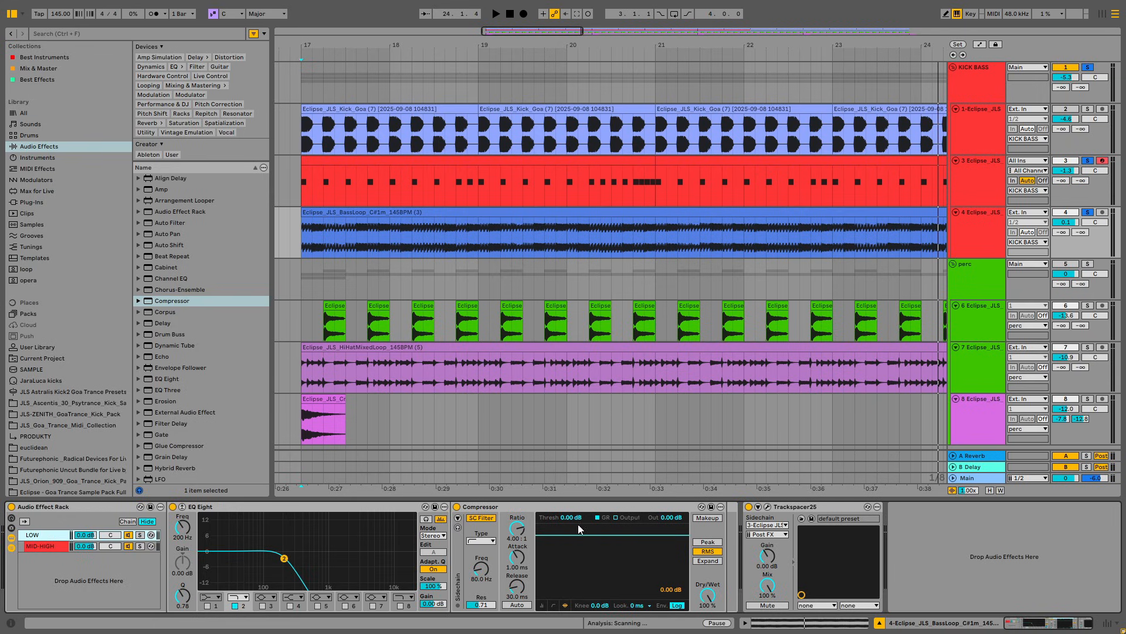
Step: Enable the LOW Compressor's external sidechain with 3-Eclipse JLS Kick Goa (7) as source and set the sidechain filter frequency to 84.5 Hz
click(474, 520)
click(474, 521)
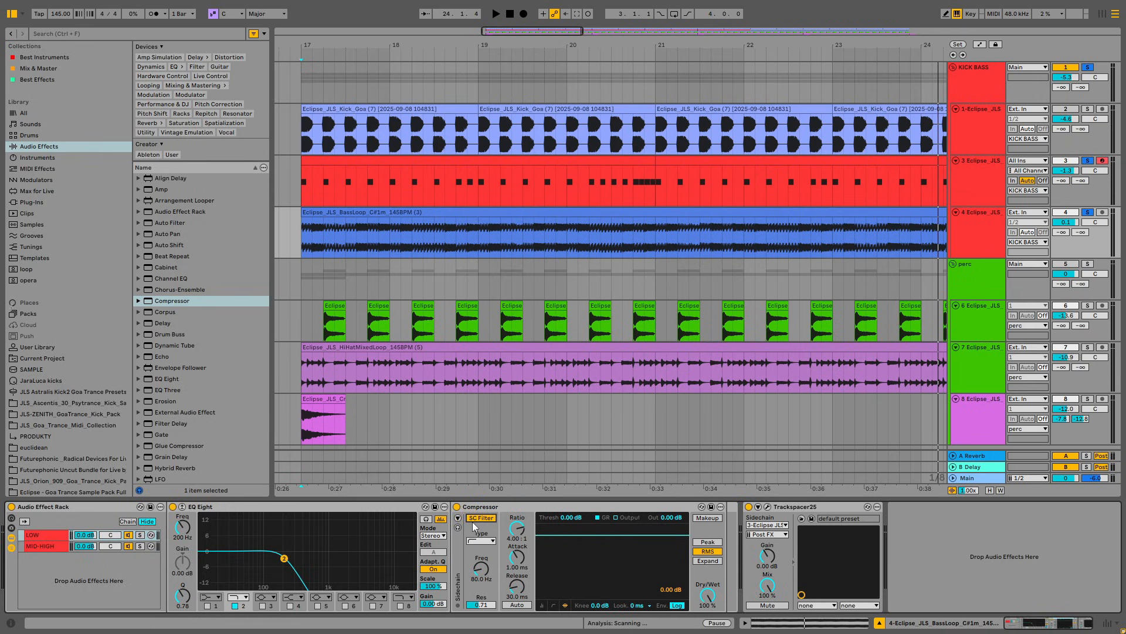
click(458, 518)
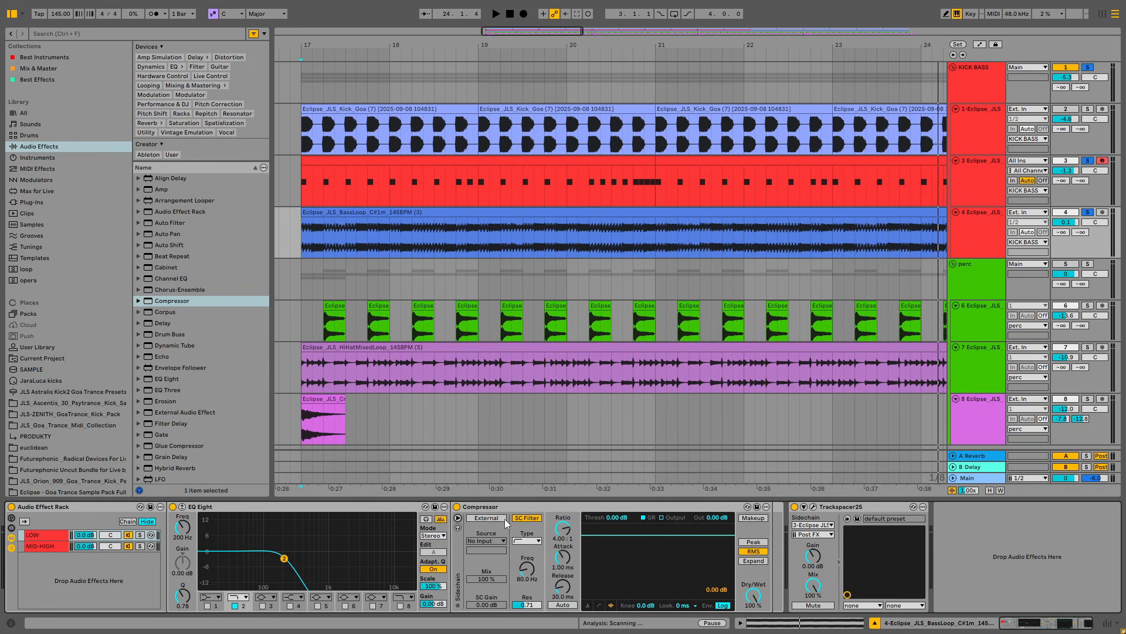
click(483, 518)
click(482, 543)
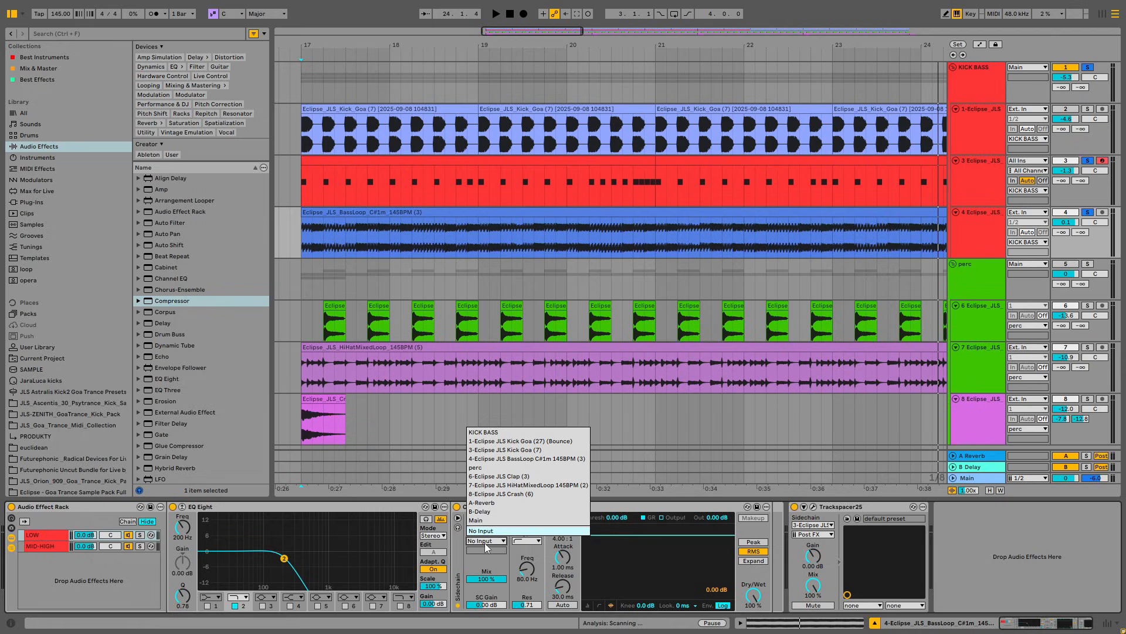
click(512, 450)
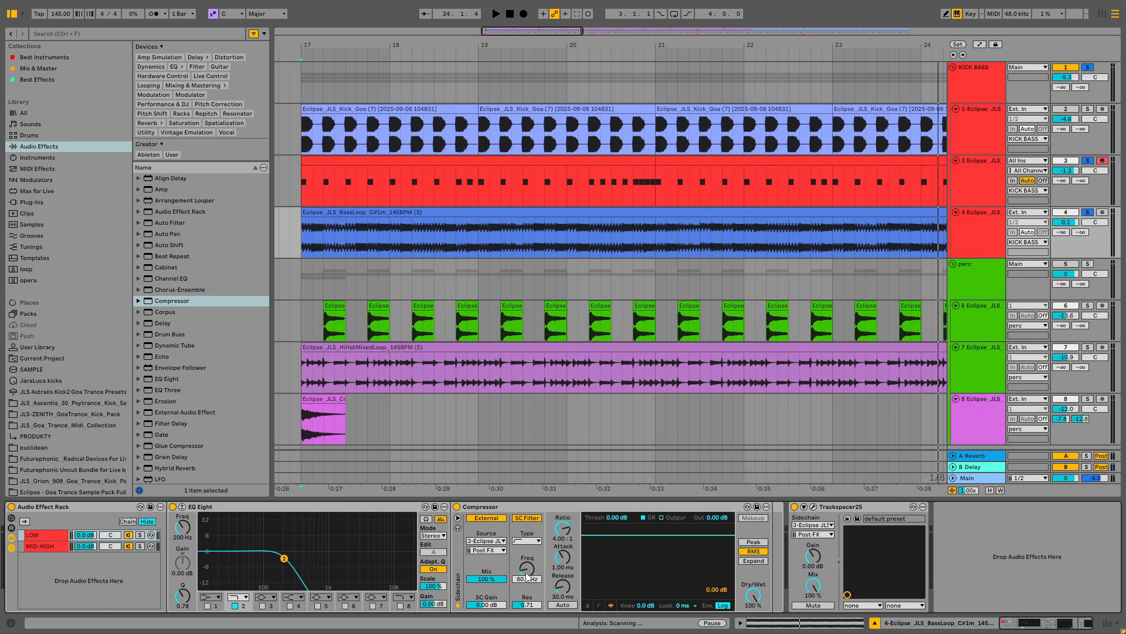
drag(527, 577, 526, 579)
drag(525, 579, 529, 568)
Step: Copy the LOW chain's Compressor and paste it after EQ Eight in the MID-HIGH chain
right_click(550, 505)
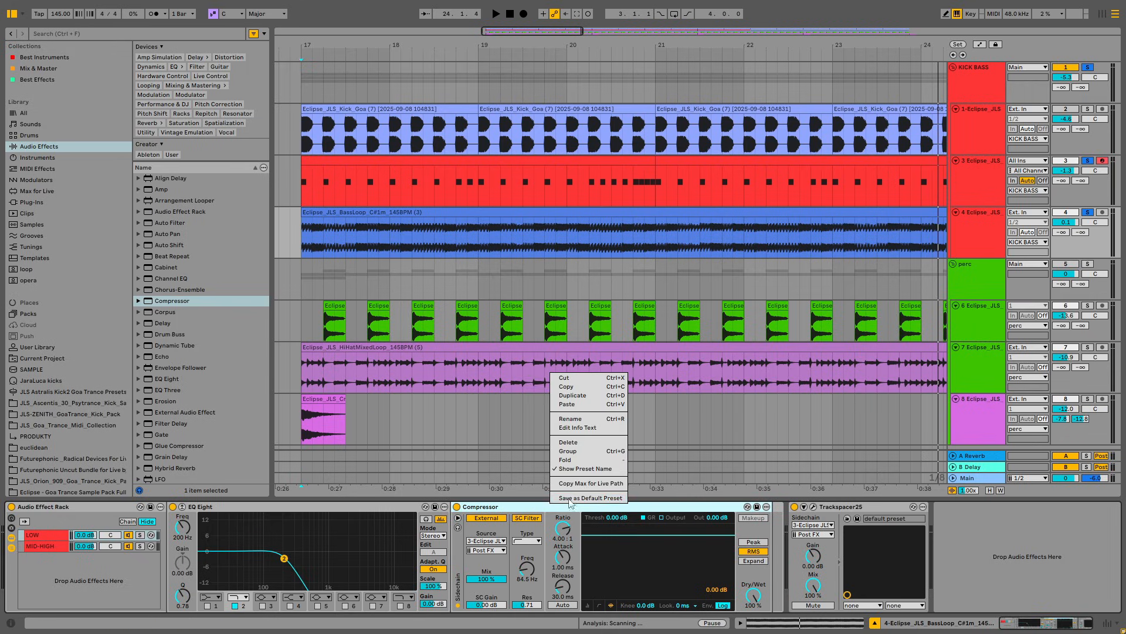
click(570, 387)
click(84, 549)
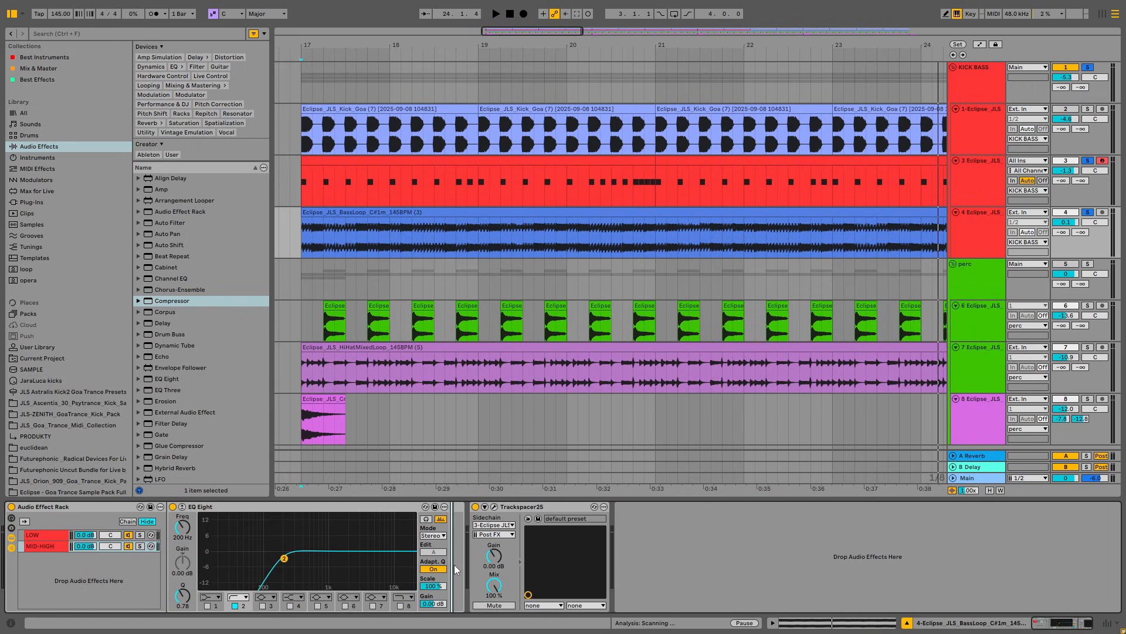
key(ctrl+v)
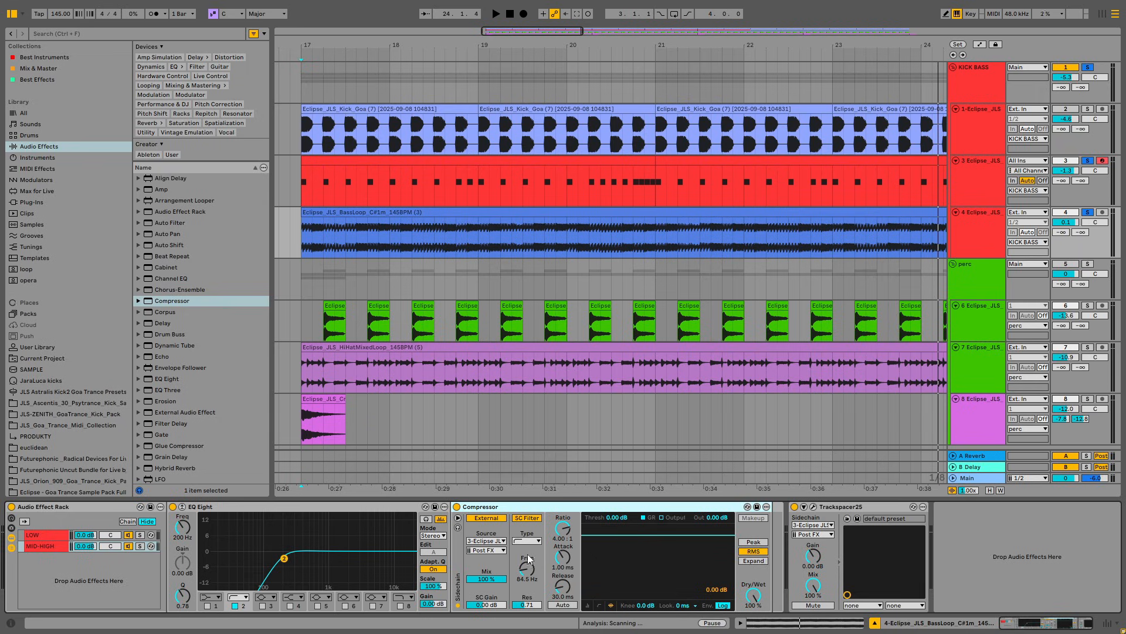
Step: Set the MID-HIGH Compressor's sidechain filter frequency to 209 Hz, then return to the LOW chain and turn off Trackspacer25
click(531, 580)
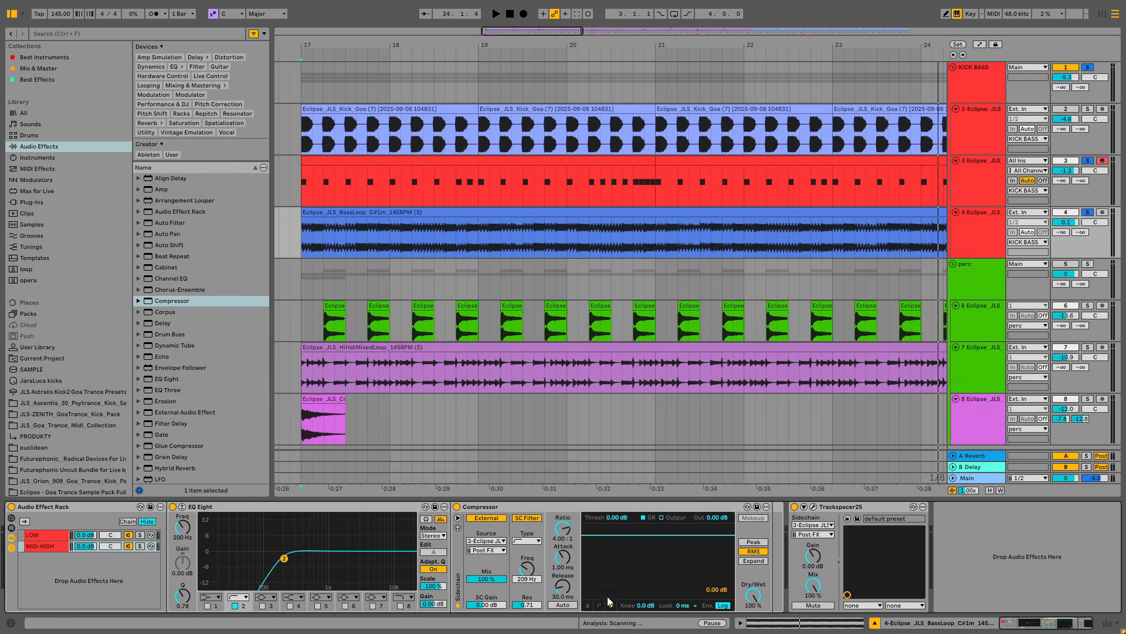
click(50, 536)
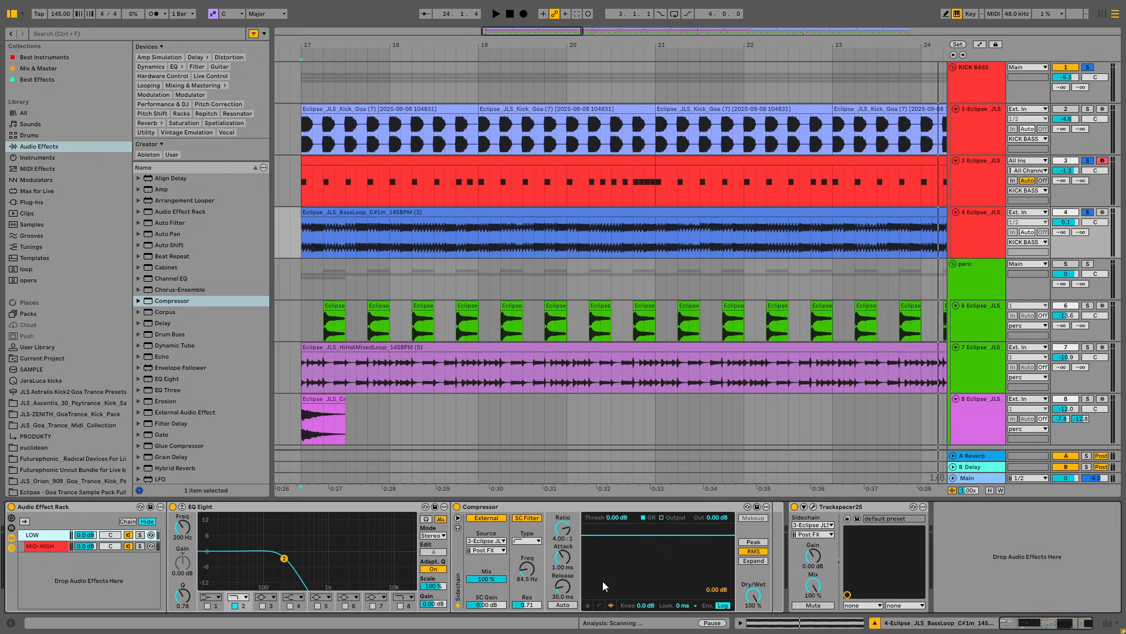
click(588, 605)
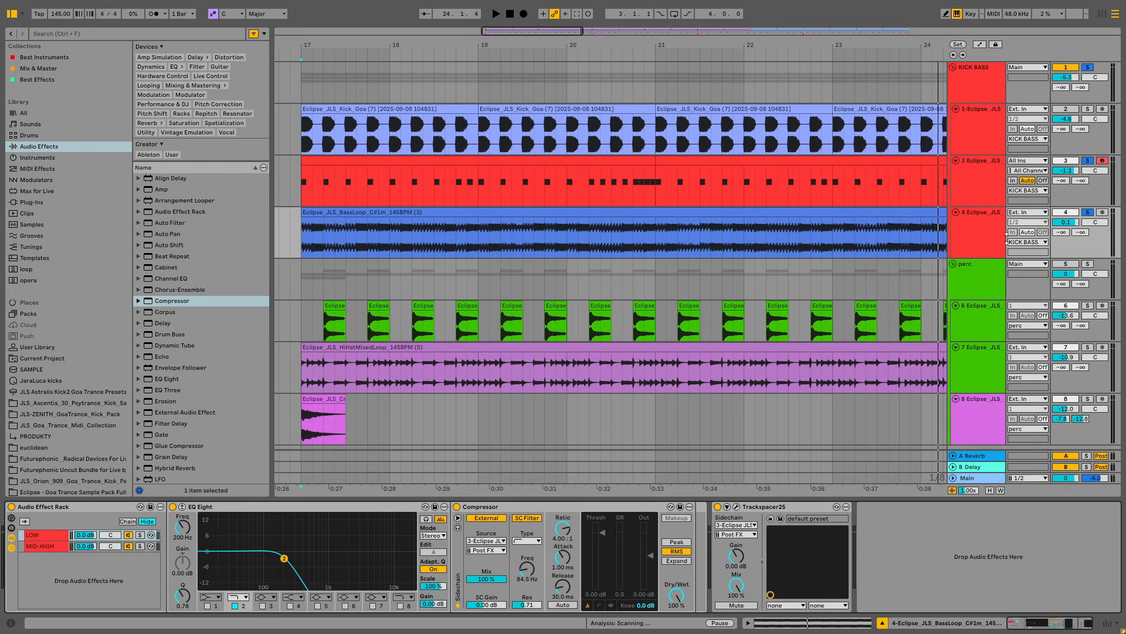
click(718, 507)
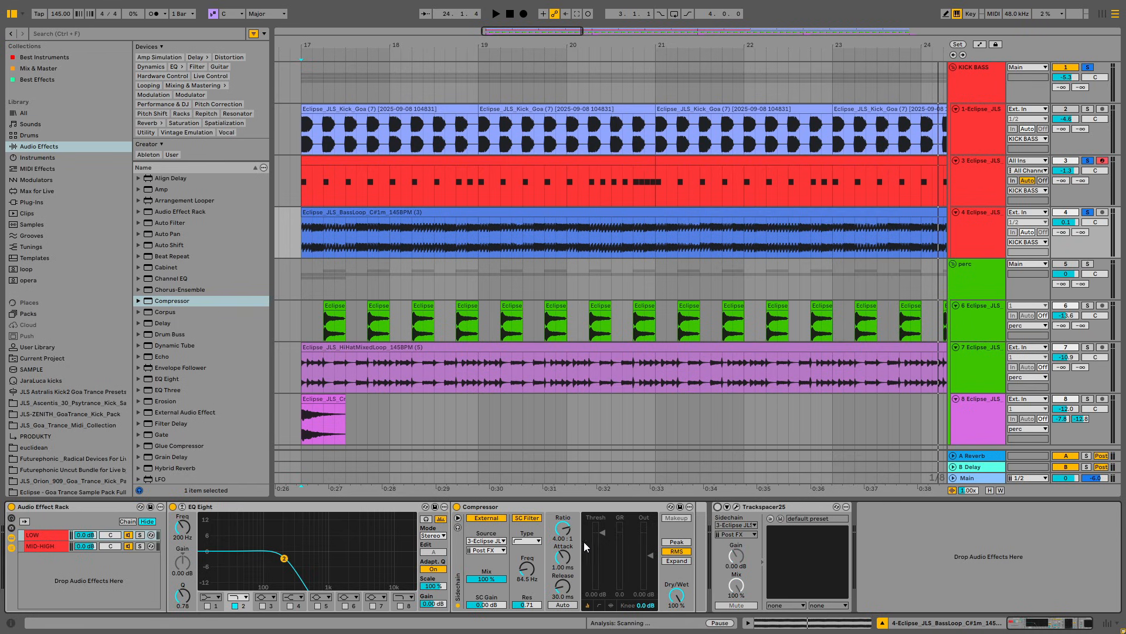
Step: Switch the LOW Compressor's display from the collapsed view through the transfer curve to the activity view
click(128, 546)
click(598, 605)
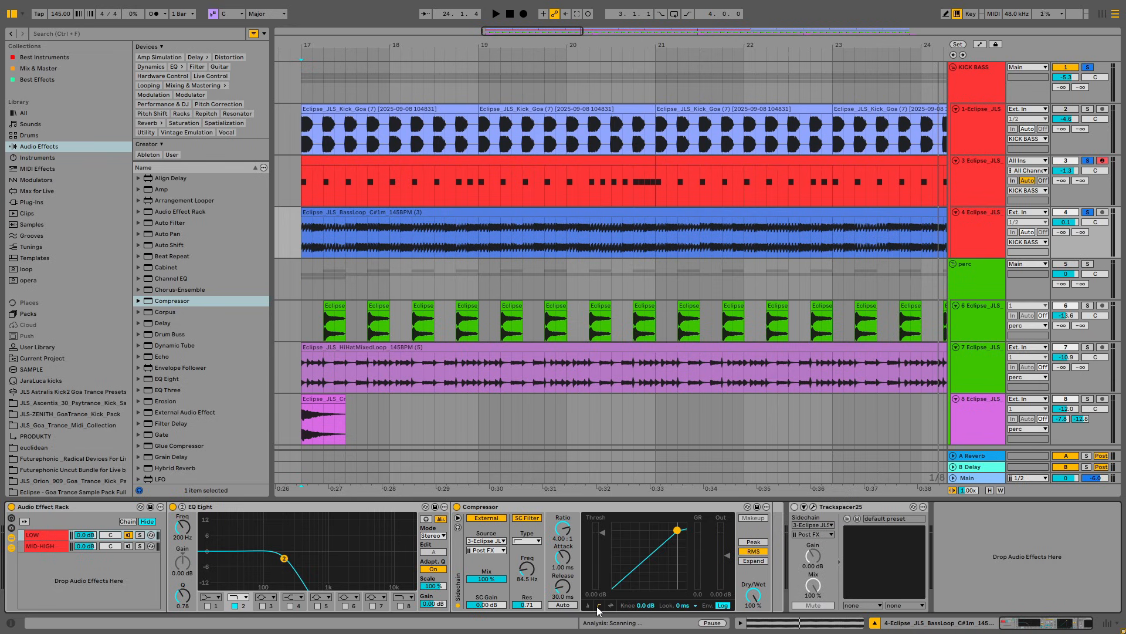
click(611, 604)
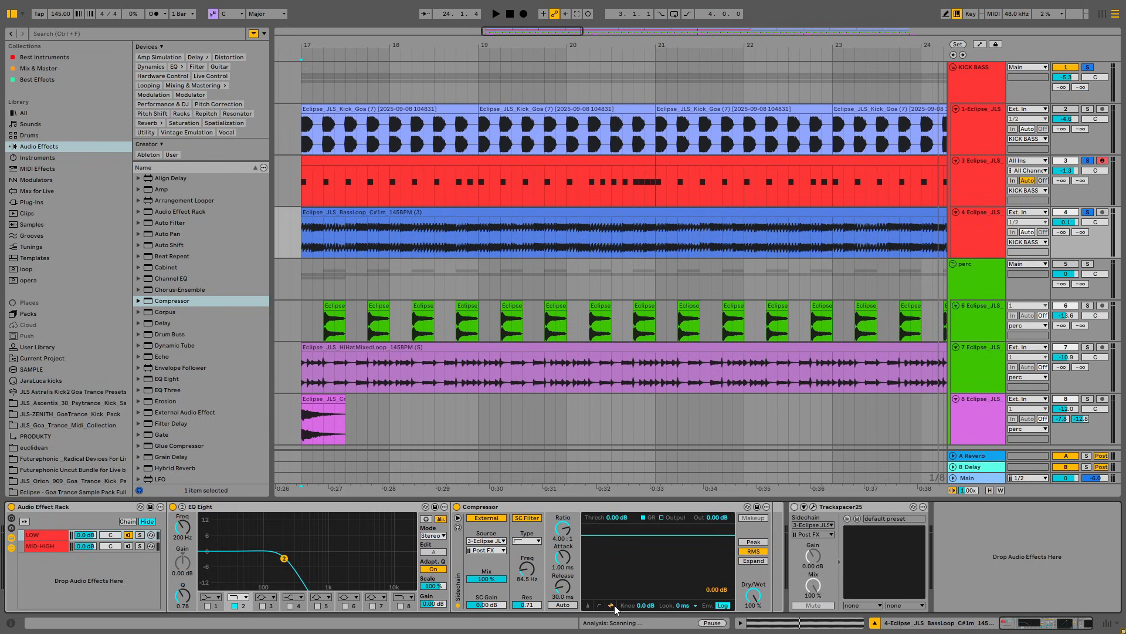
click(600, 605)
click(611, 605)
Step: Lower the LOW Compressor's threshold to -22.8 dB while listening to playback
key(space)
drag(634, 536, 635, 575)
key(space)
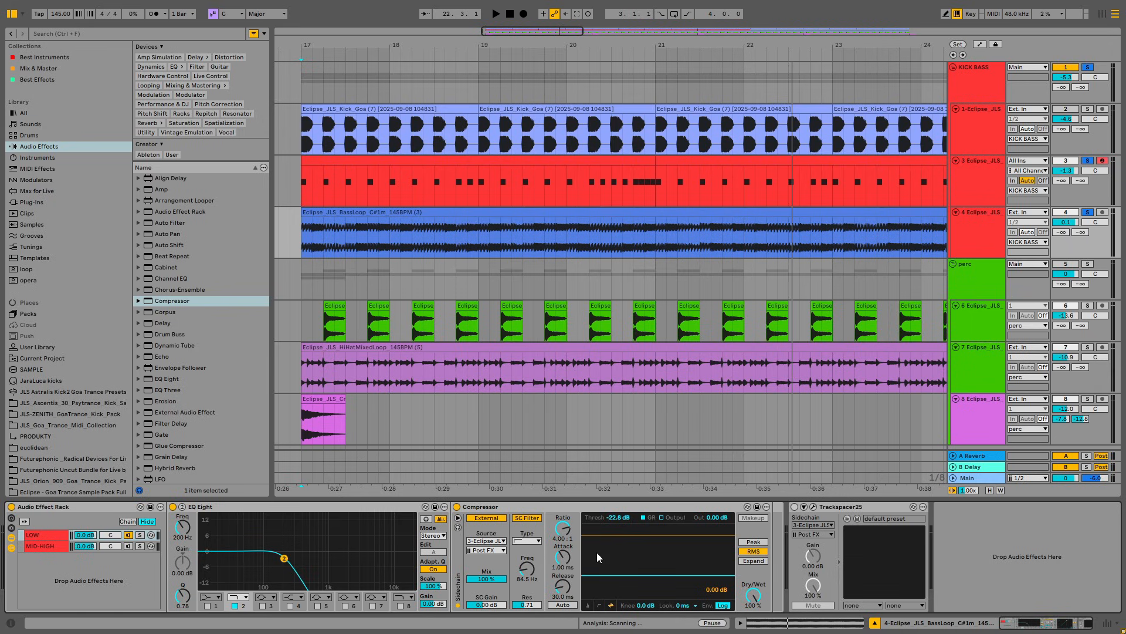
key(space)
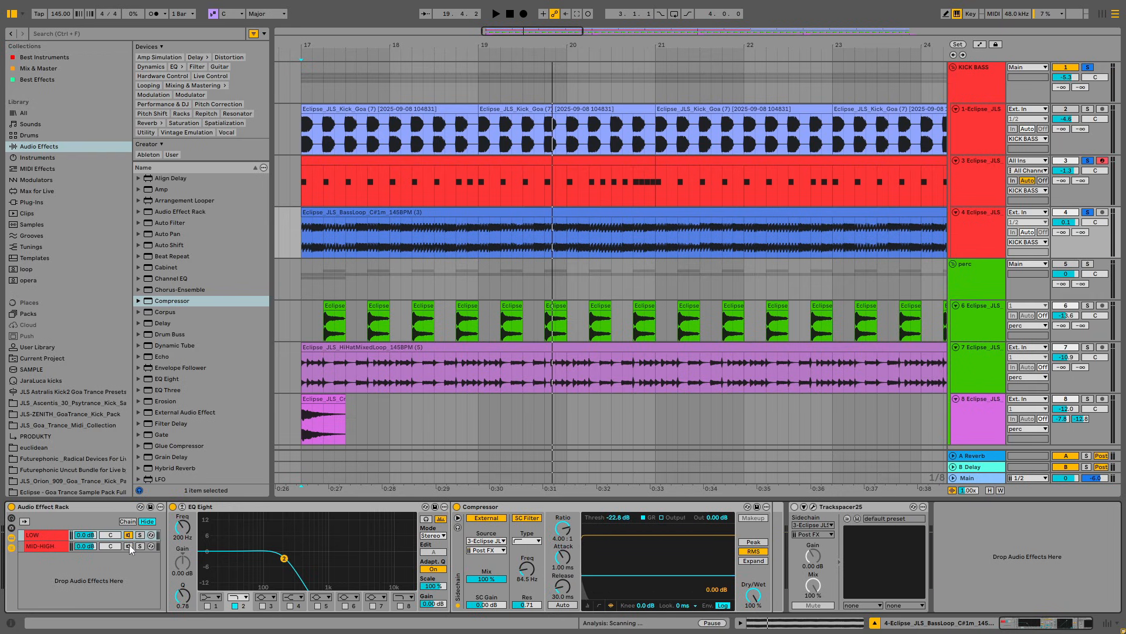
Step: Lower the MID-HIGH Compressor's threshold to -18.6 dB while listening to playback
click(40, 547)
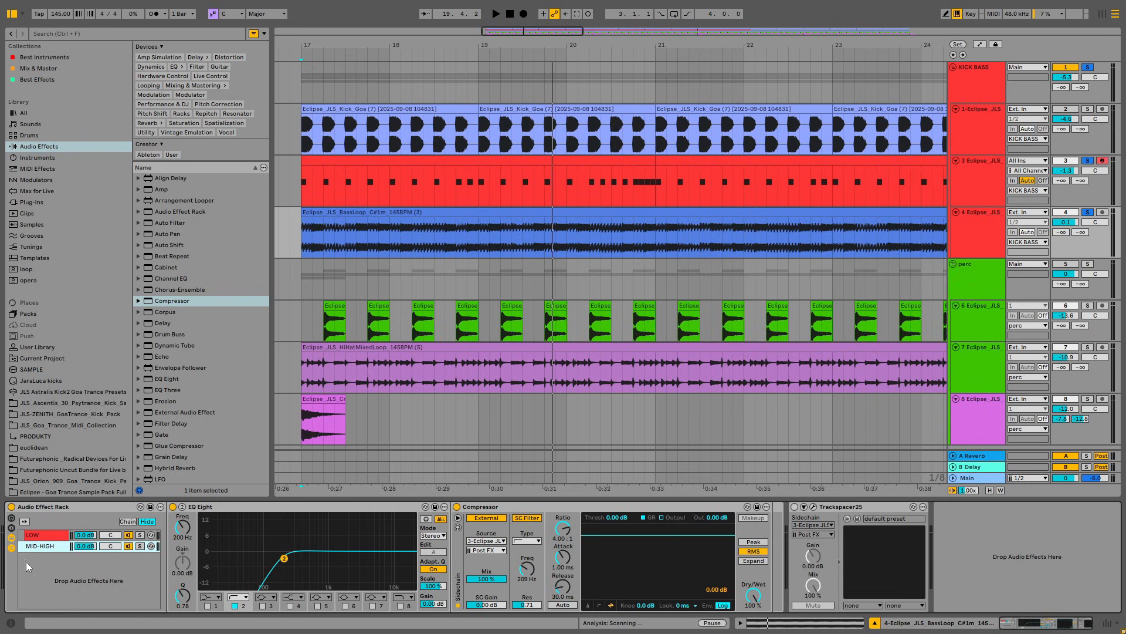
click(491, 507)
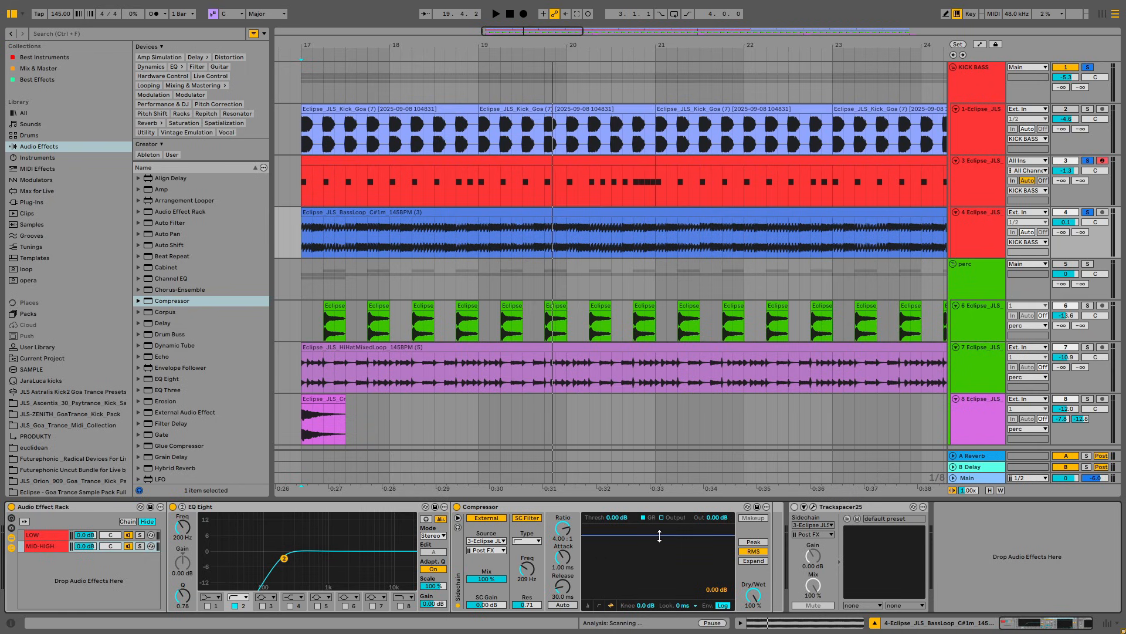
key(space)
drag(659, 536, 681, 571)
key(space)
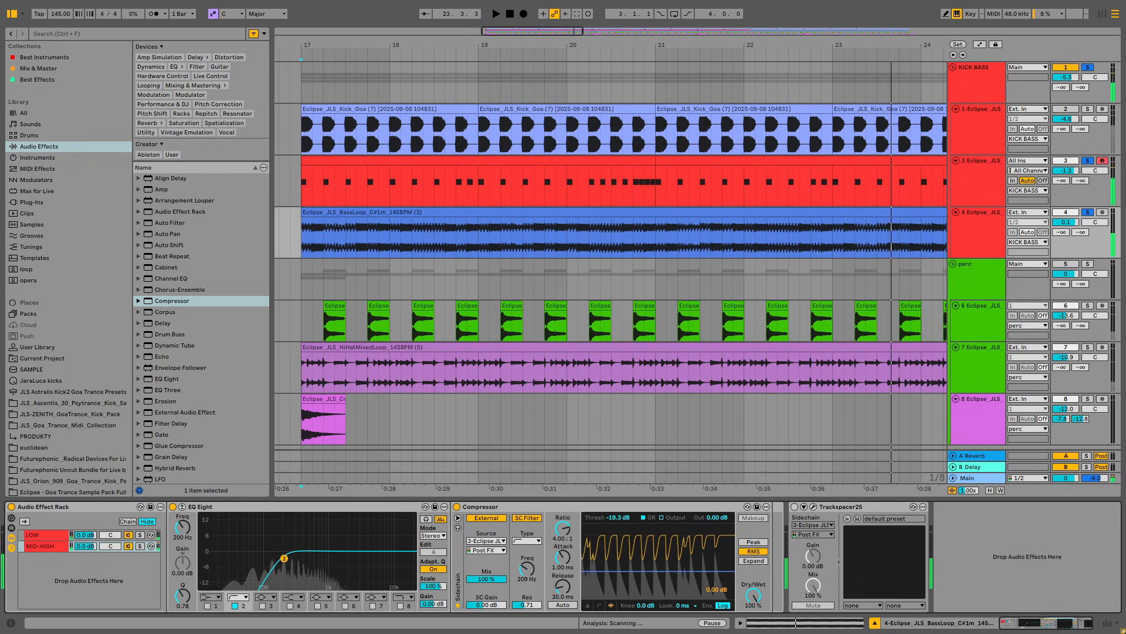
drag(681, 572, 681, 570)
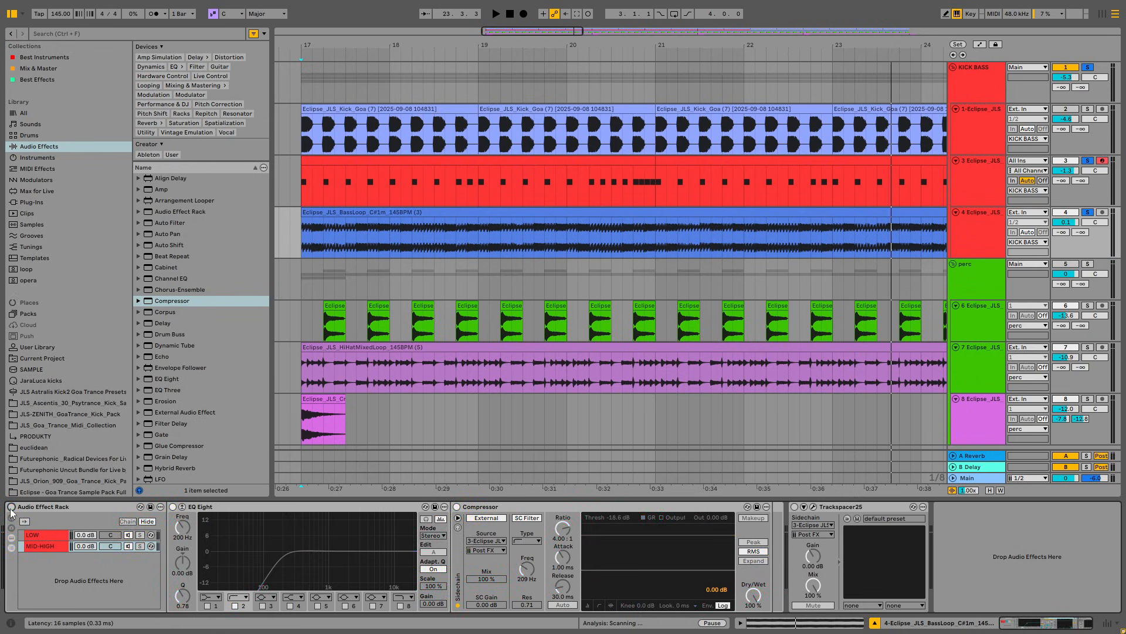
Step: Play the loop with the Audio Effect Rack bypassed and with it active to compare the bass
key(space)
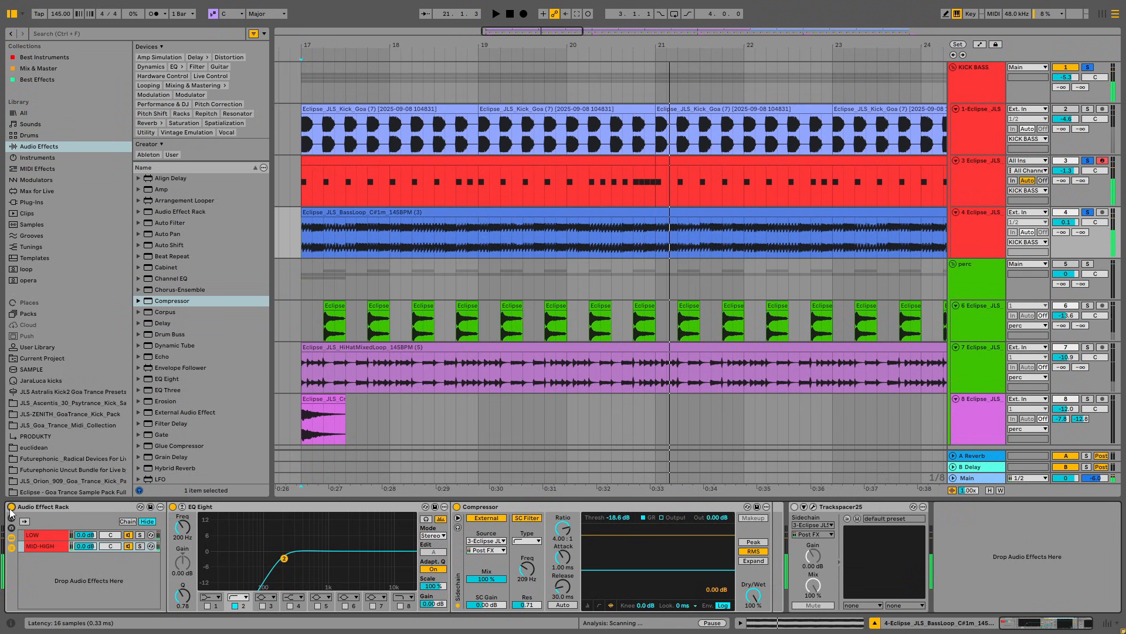
key(space)
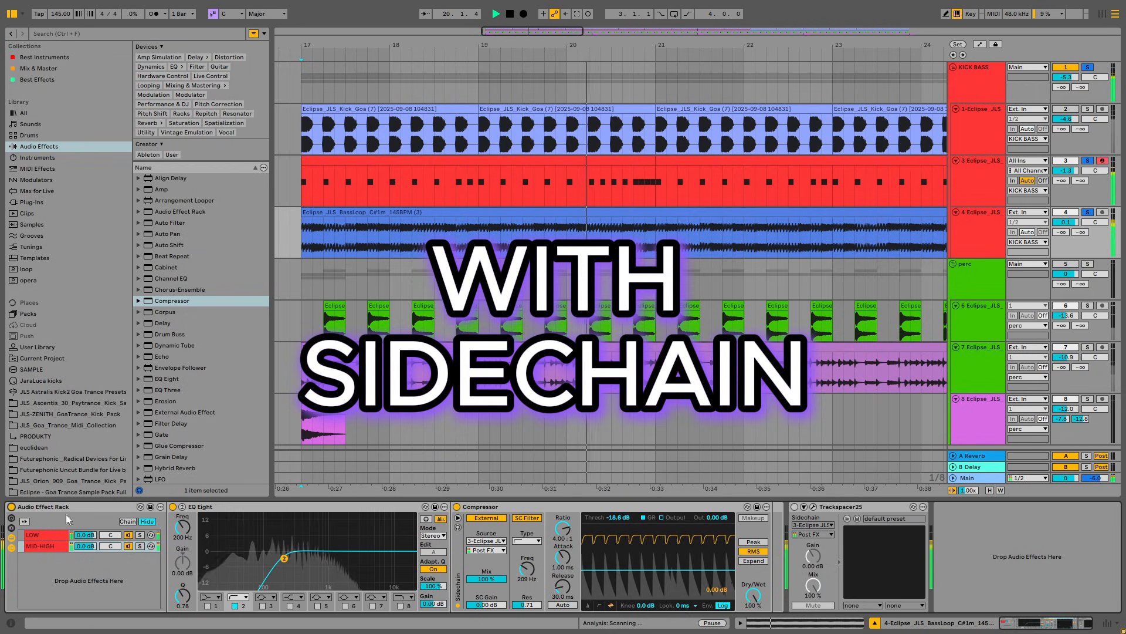
key(space)
Step: Raise the LOW Compressor's threshold to -17.9 dB, fine-tuning it during playback
click(39, 535)
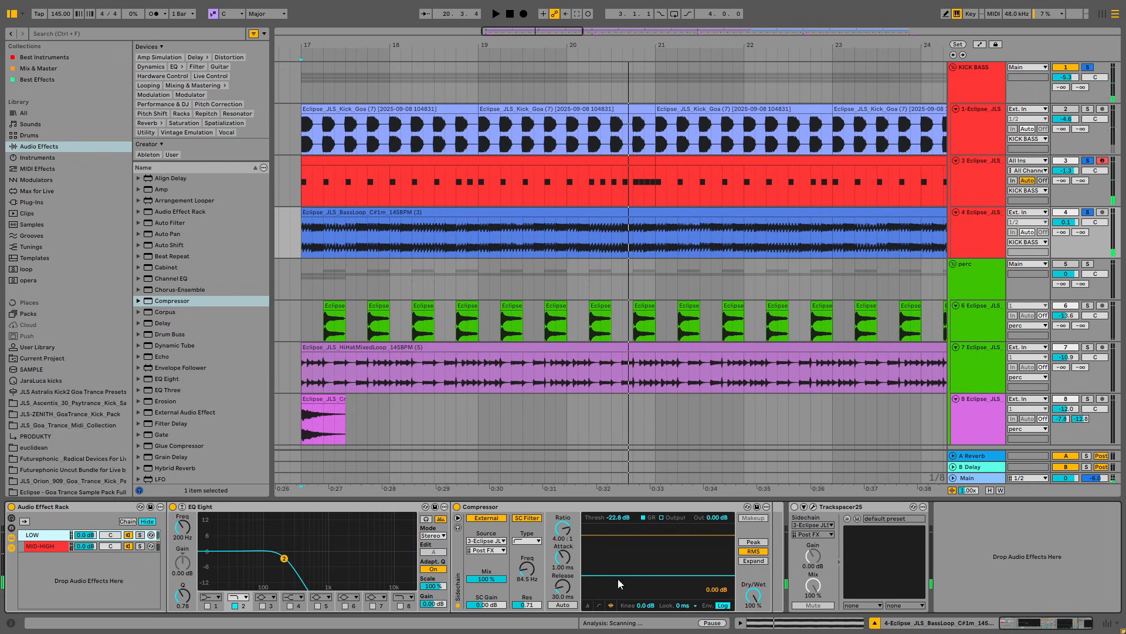
click(40, 535)
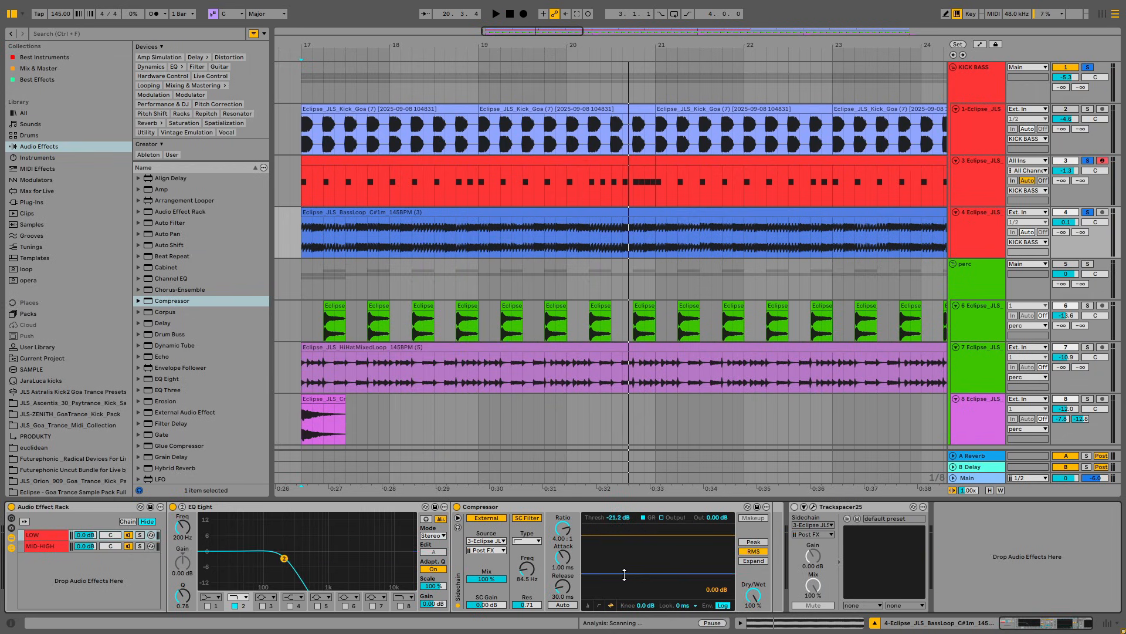
drag(628, 574, 628, 569)
drag(624, 516, 624, 521)
mouse_move(614, 571)
mouse_down()
mouse_move(614, 593)
mouse_move(615, 566)
mouse_up()
key(space)
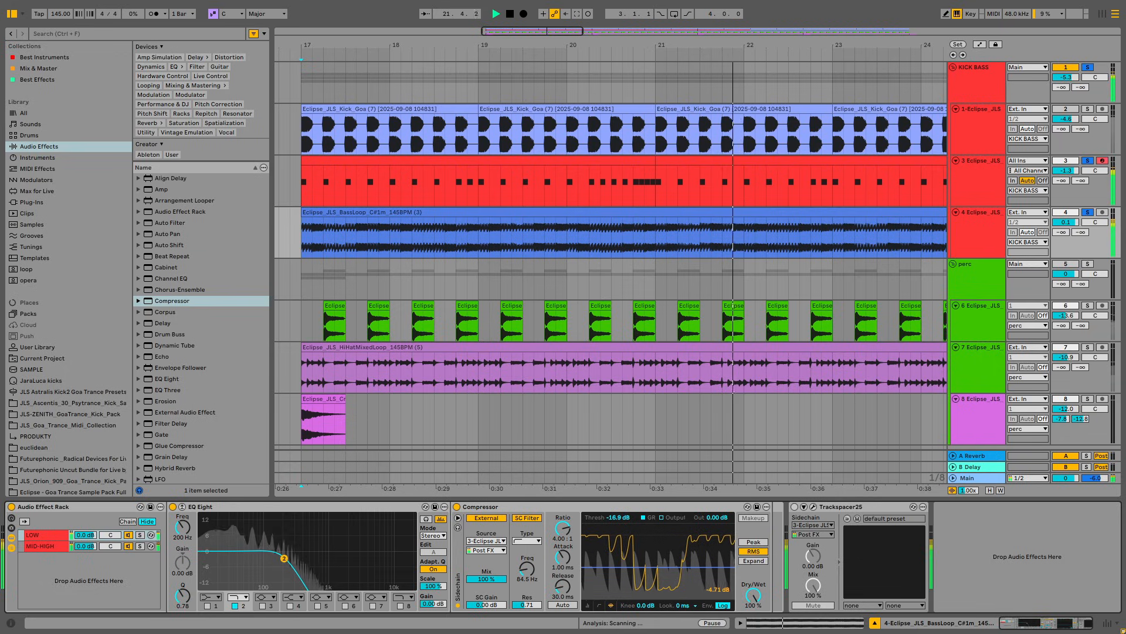
Step: Play the loop and check the gain reduction of the MID-HIGH and LOW Compressors
click(39, 548)
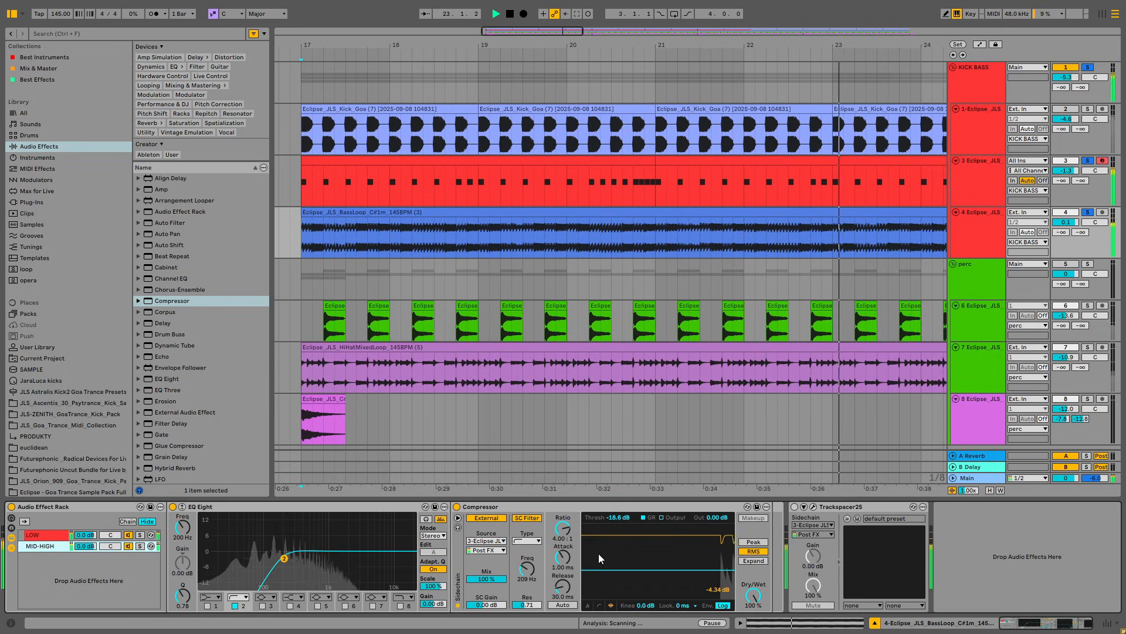
key(space)
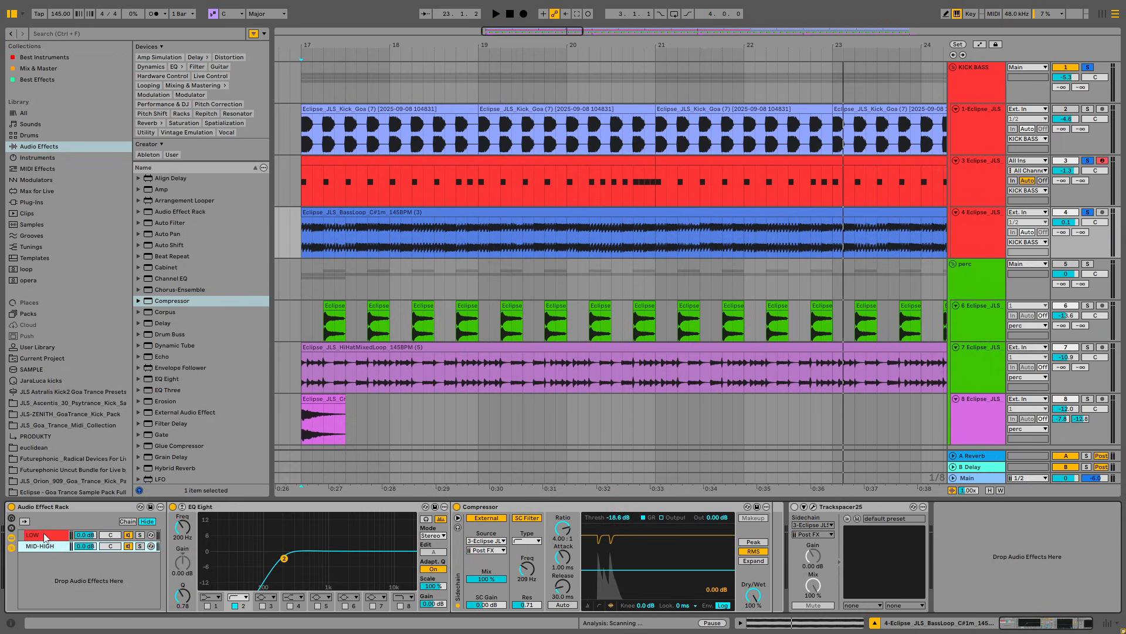
key(space)
click(44, 535)
key(space)
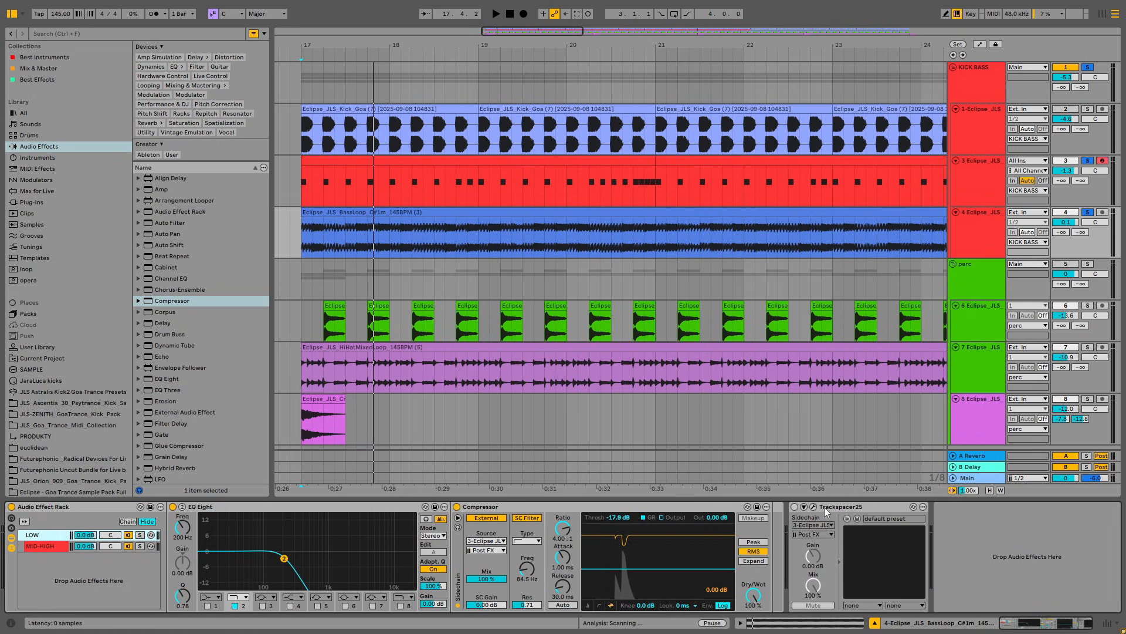
Step: Play from bar 17 to compare the bass through the Audio Effect Rack with the bass through Trackspacer25 instead
click(287, 227)
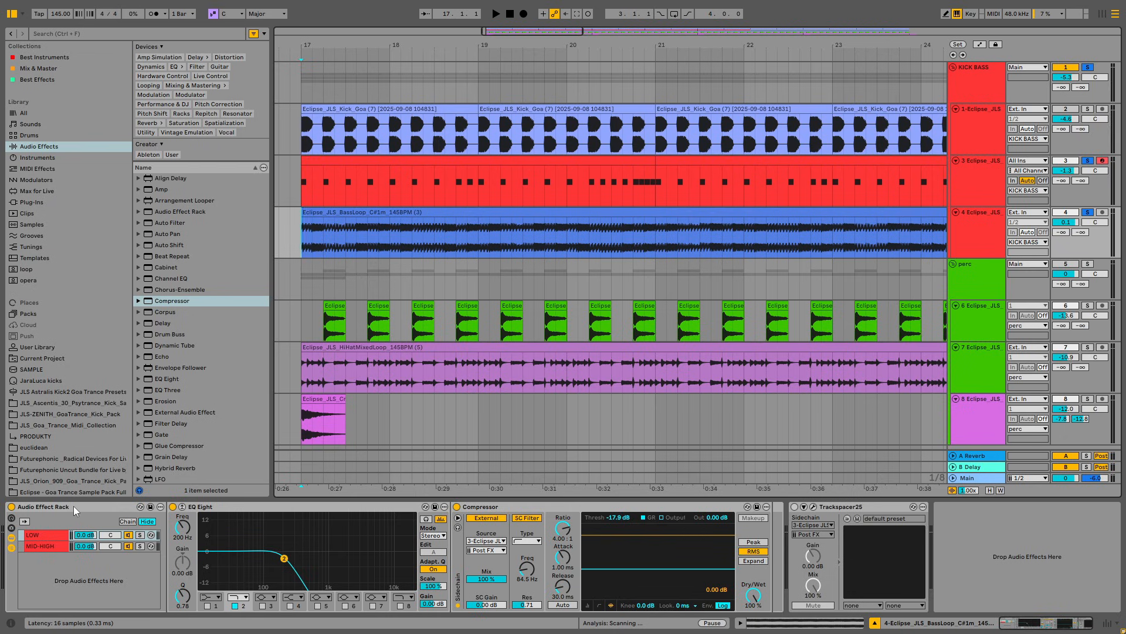
key(space)
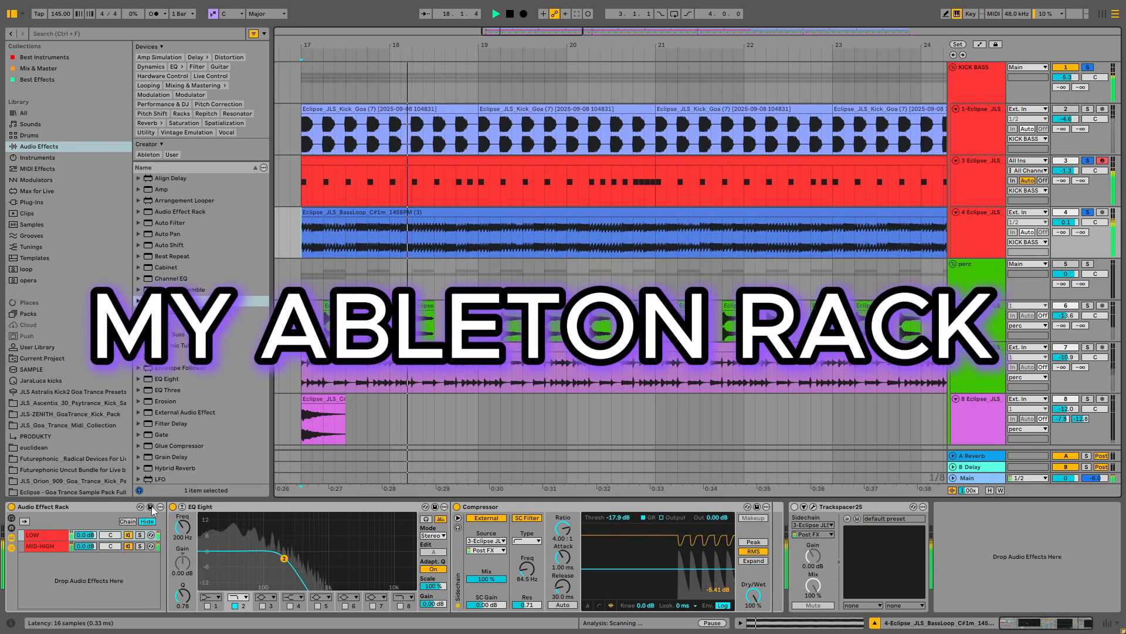
key(space)
click(11, 507)
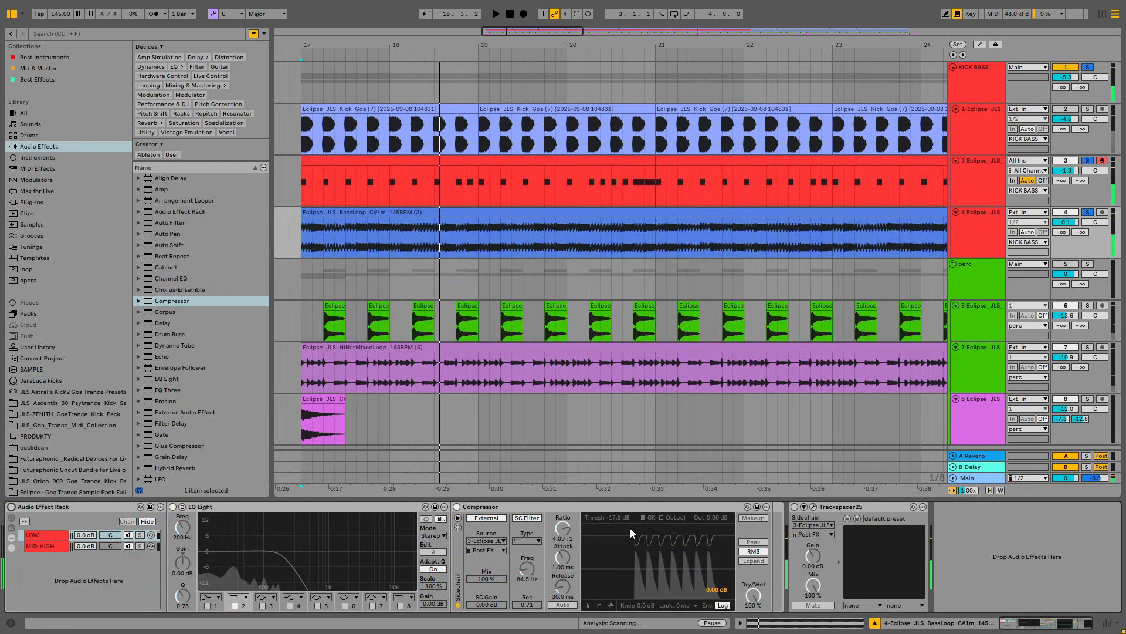
click(795, 507)
key(space)
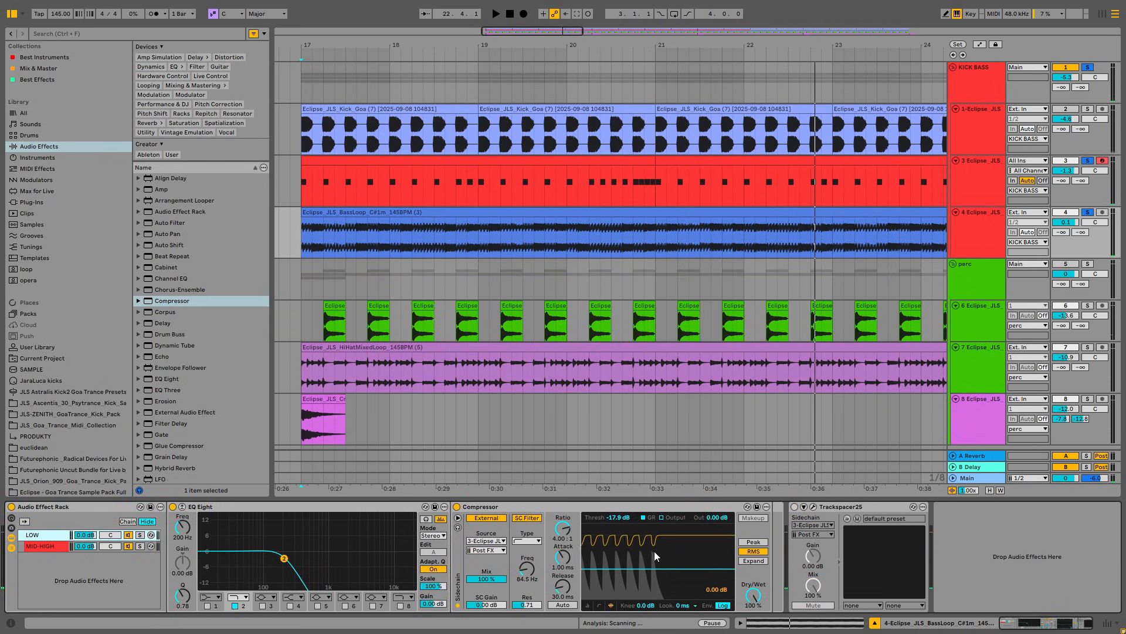
Step: Add a Compressor after Trackspacer25 on the bass track and turn off the Audio Effect Rack
drag(618, 48, 618, 29)
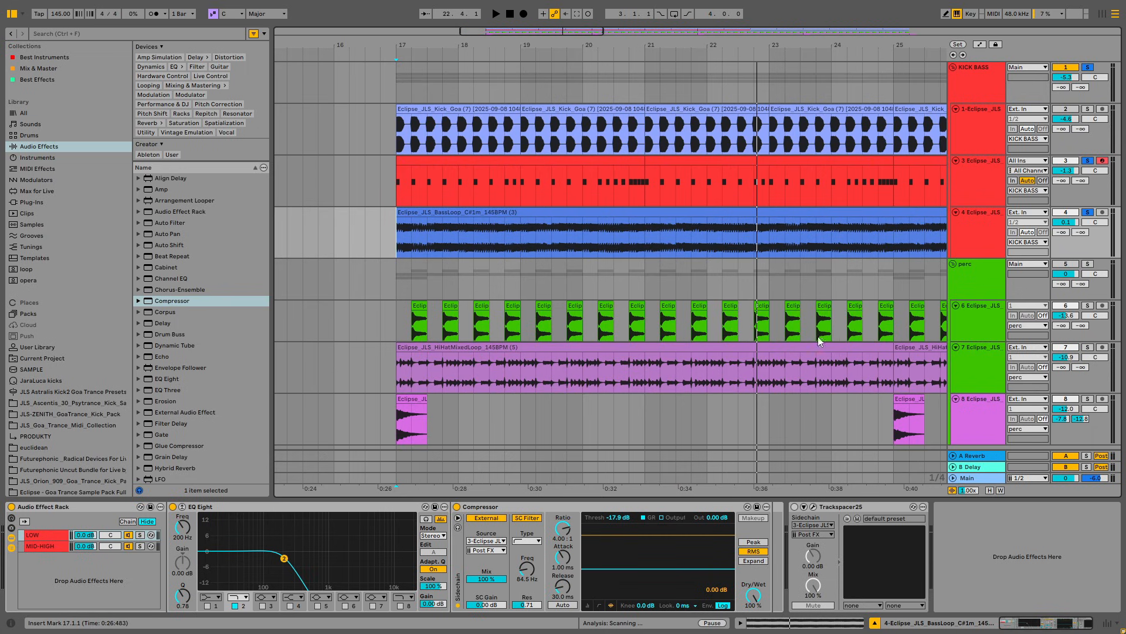
drag(685, 46, 572, 36)
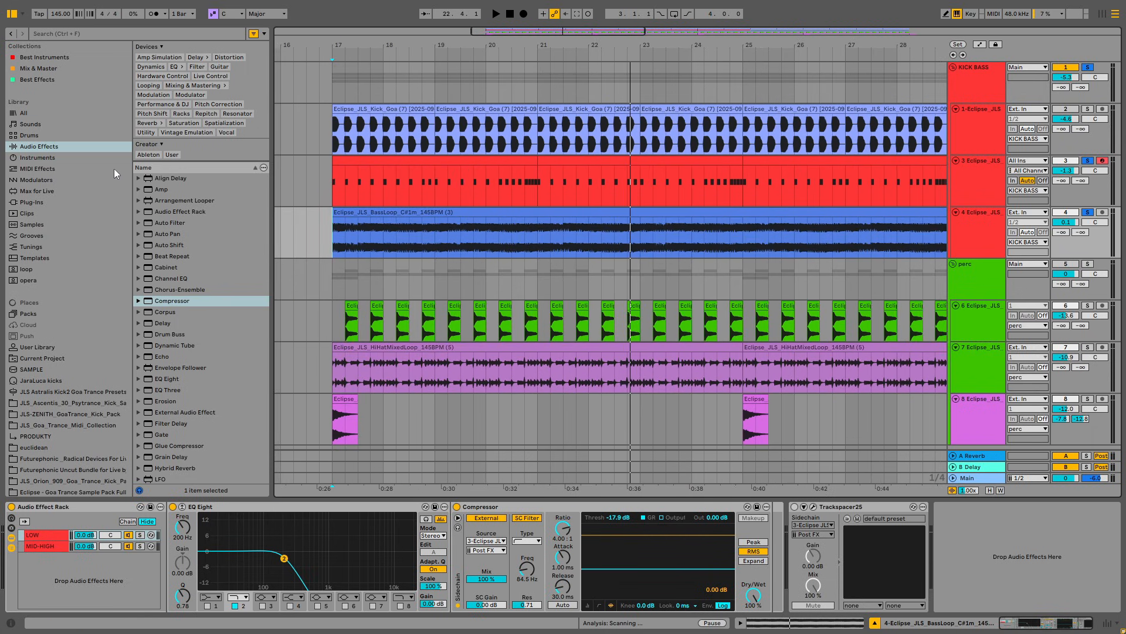
drag(176, 300, 957, 575)
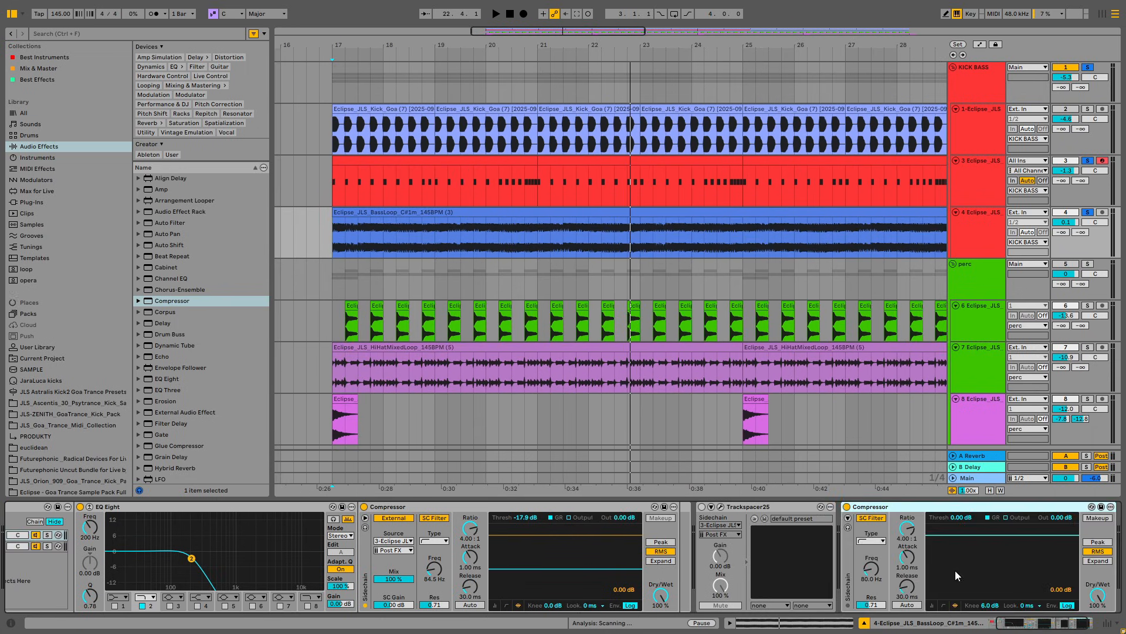
mouse_move(1027, 621)
mouse_down()
mouse_move(1017, 622)
mouse_move(1047, 625)
mouse_up()
click(10, 507)
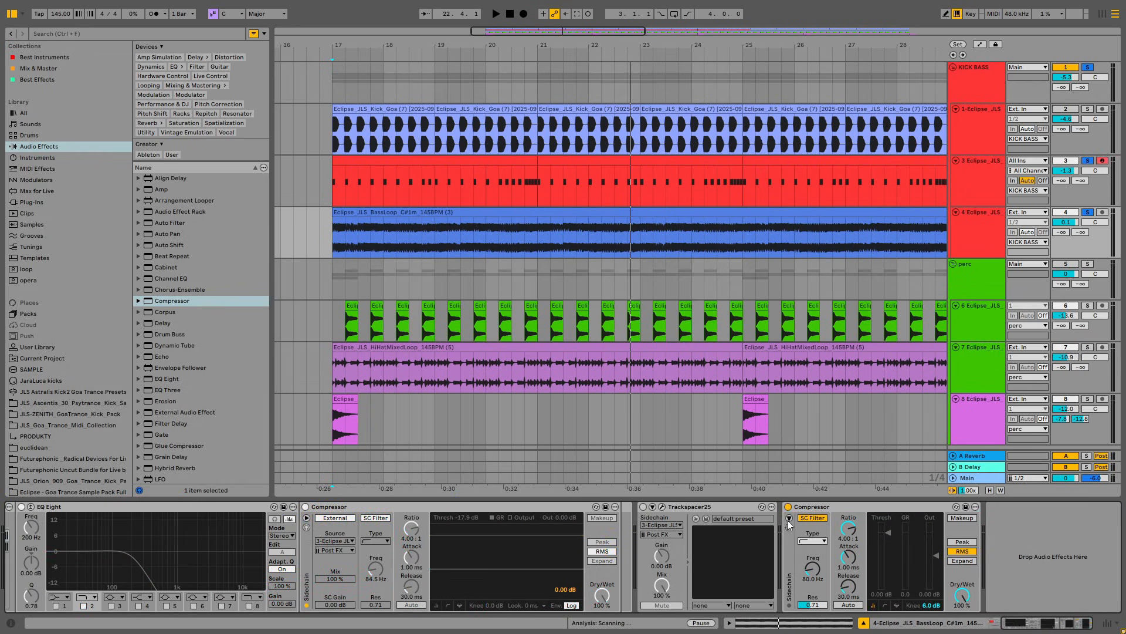
Step: Sidechain the new Compressor externally from 3-Eclipse JLS Kick Goa (7) and lower its threshold to -22.1 dB while checking playback
click(789, 518)
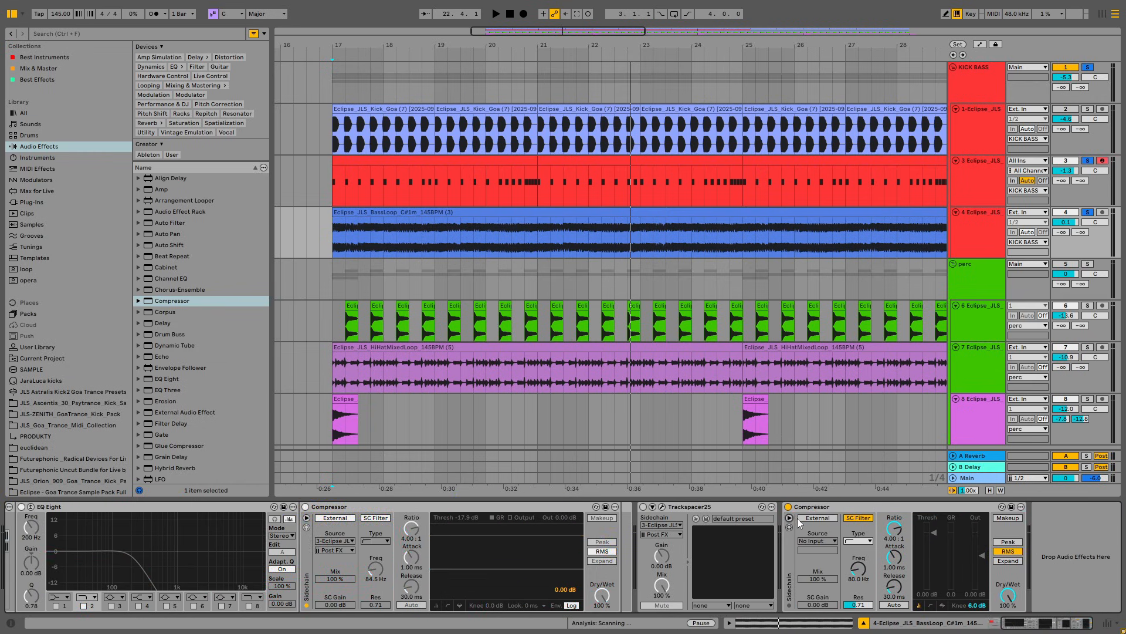
click(819, 541)
click(833, 450)
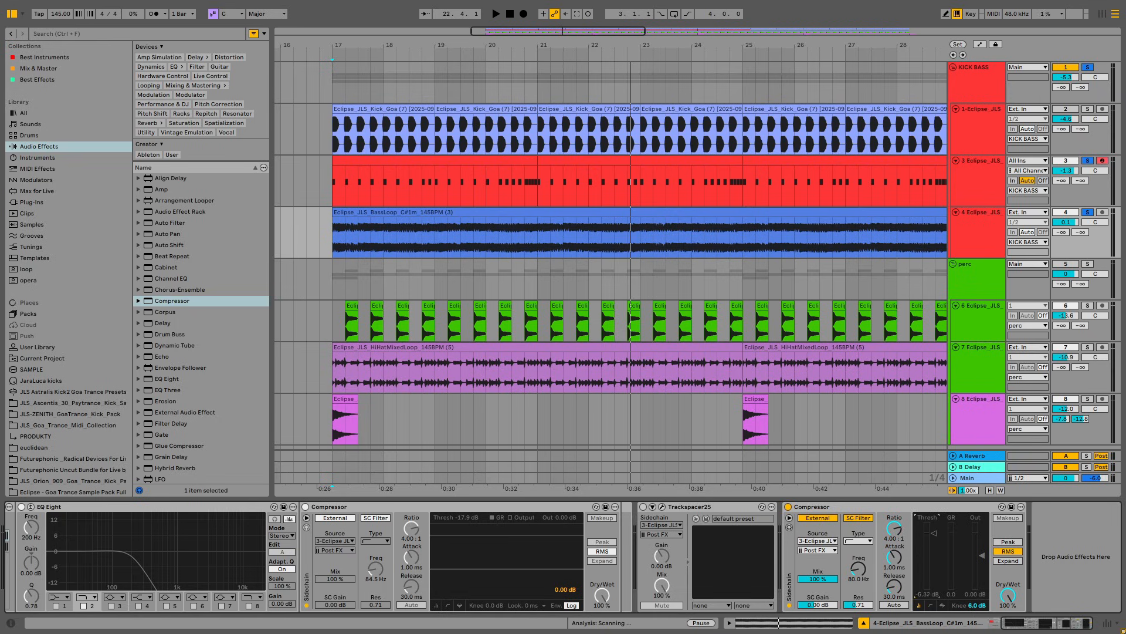
key(space)
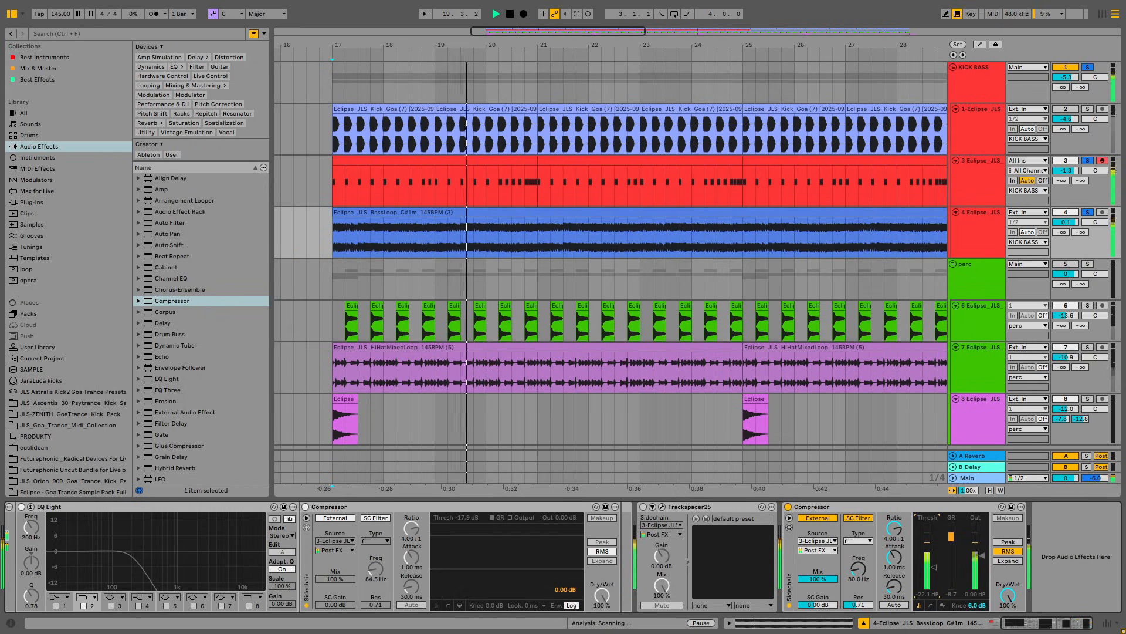
key(space)
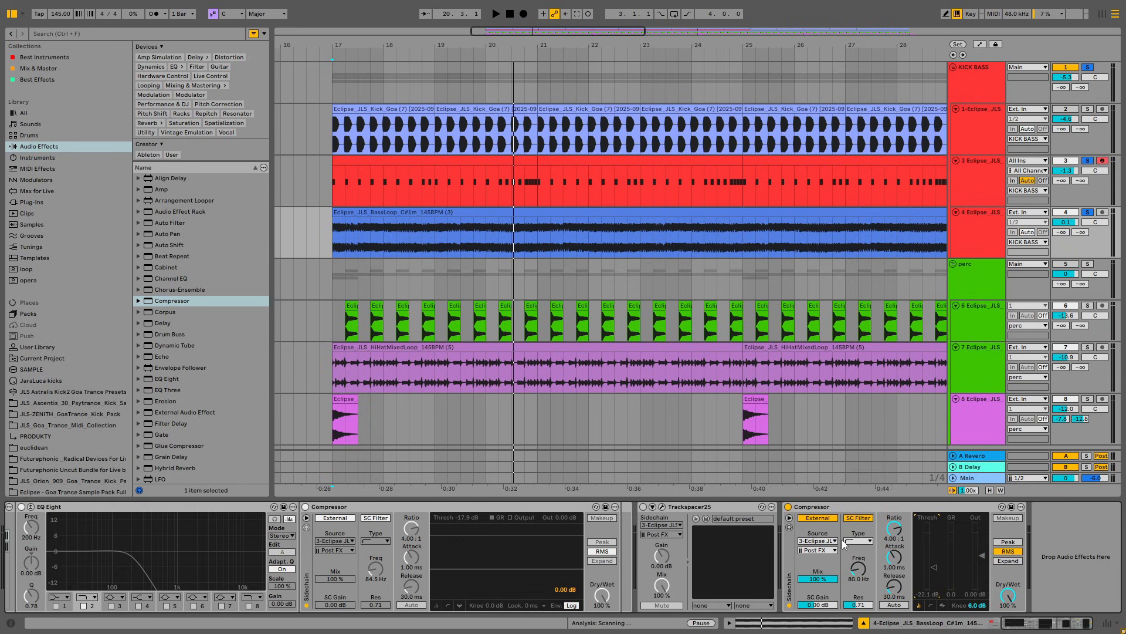
Step: Review the bass track's device chain from the Audio Effect Rack to the last Compressor and select Trackspacer25
click(998, 625)
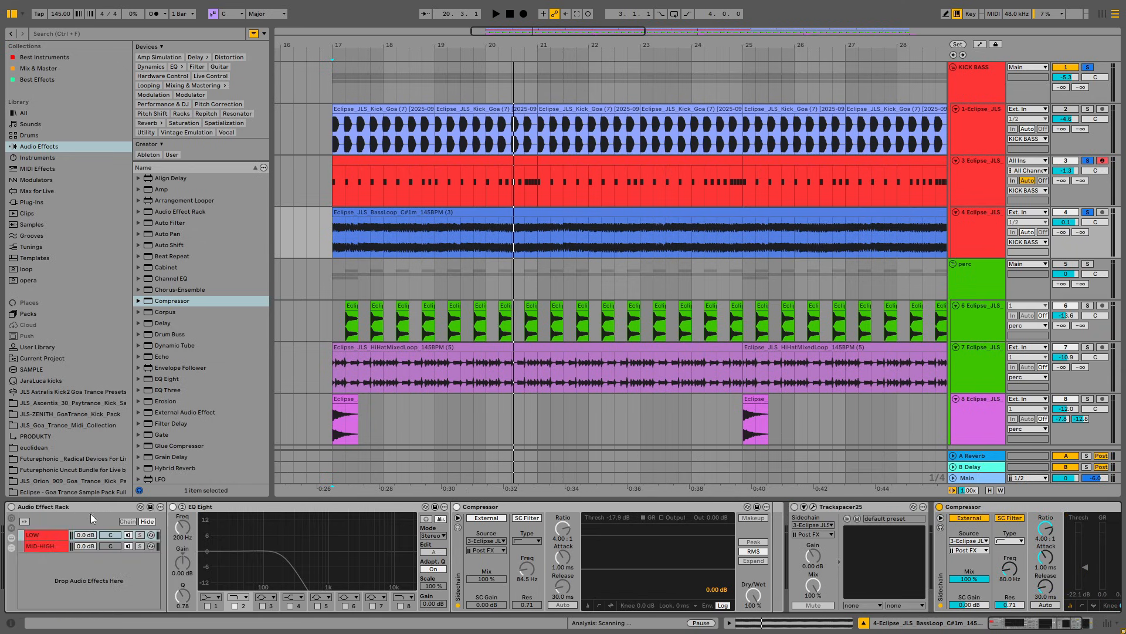
click(1043, 624)
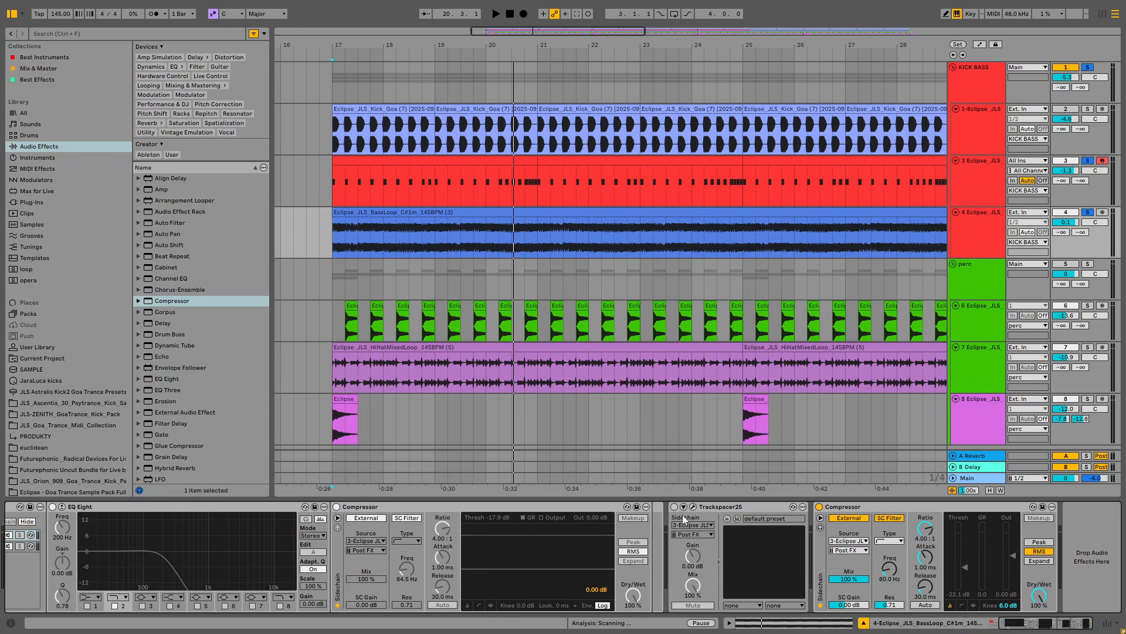
click(732, 508)
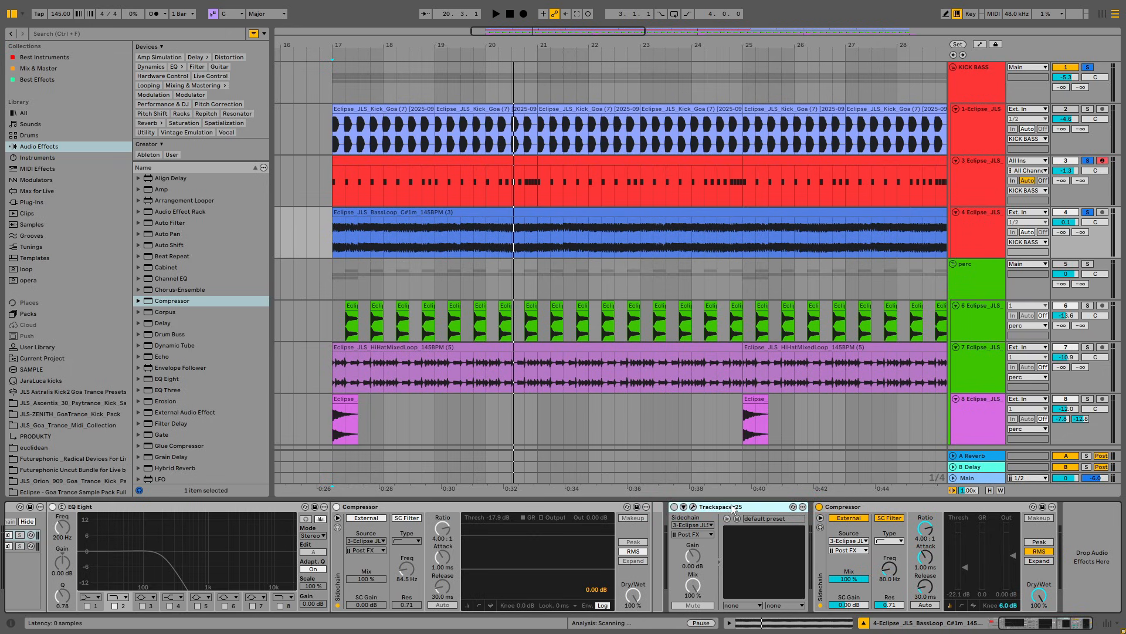
Step: Compare the sidechain options on the bass track by selecting Trackspacer25, the Audio Effect Rack and the last Compressor in turn
click(693, 508)
click(699, 68)
scroll(86, 513, left, 3)
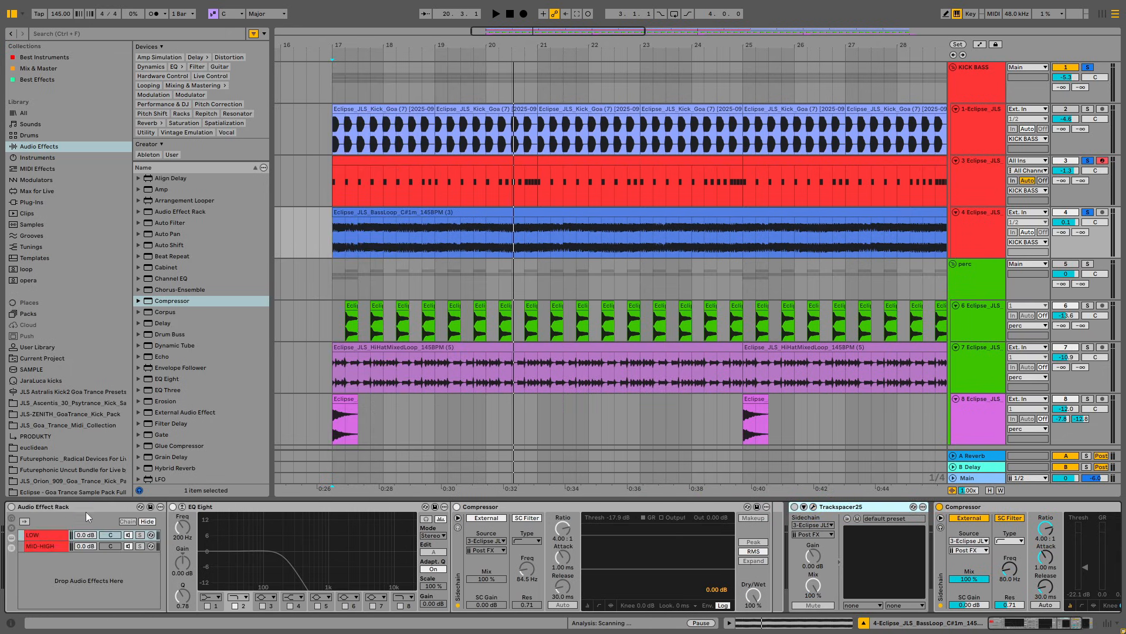
click(58, 507)
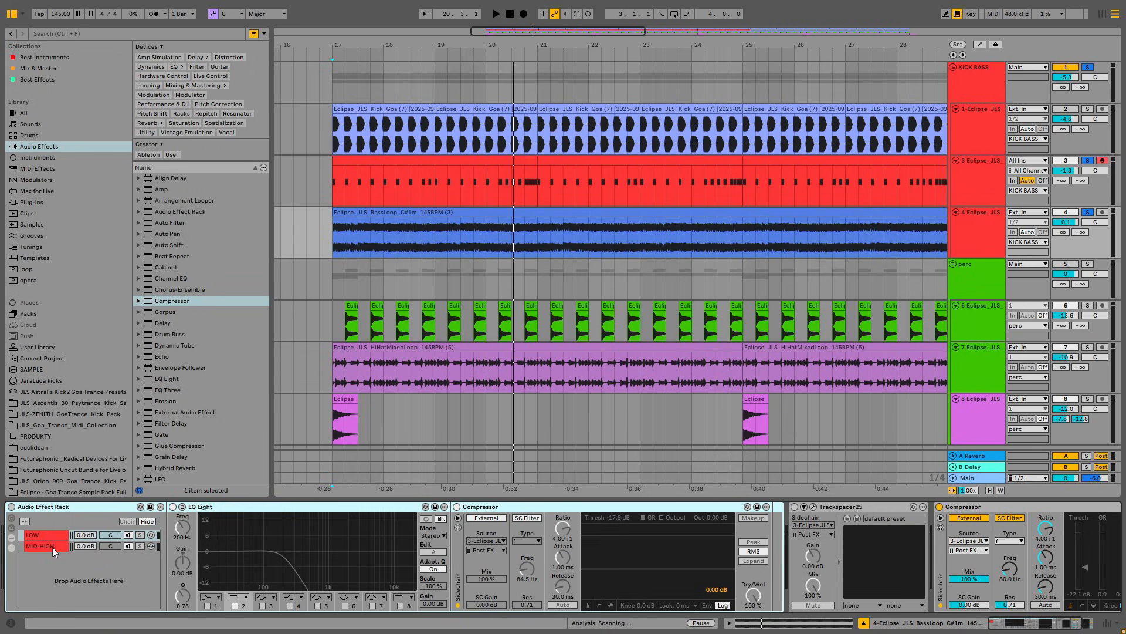
scroll(891, 505, right, 3)
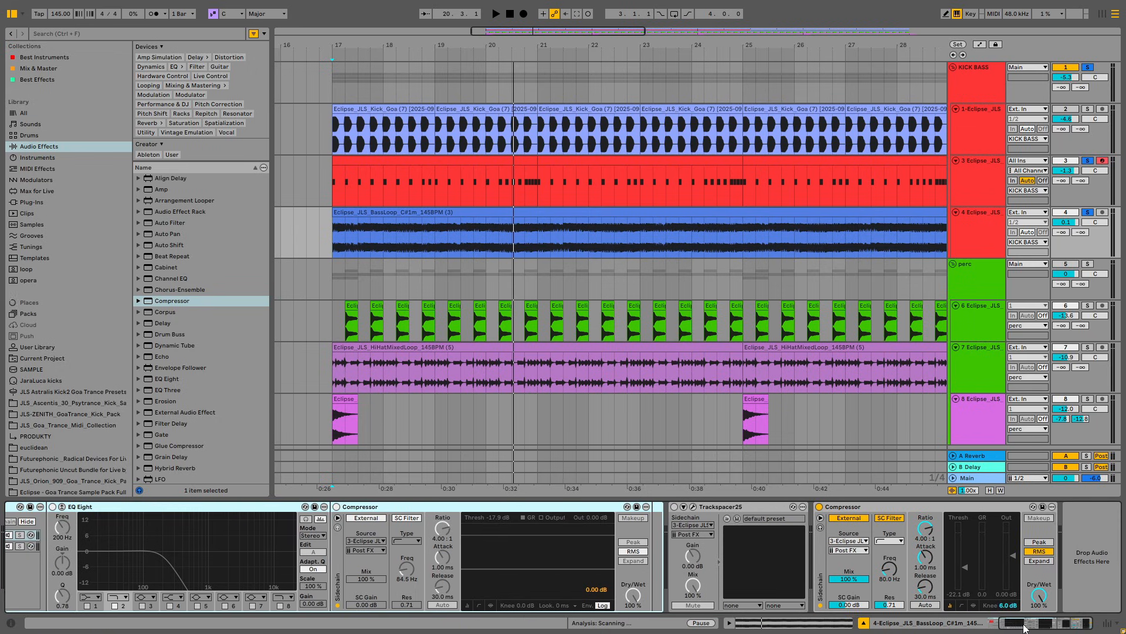
click(891, 506)
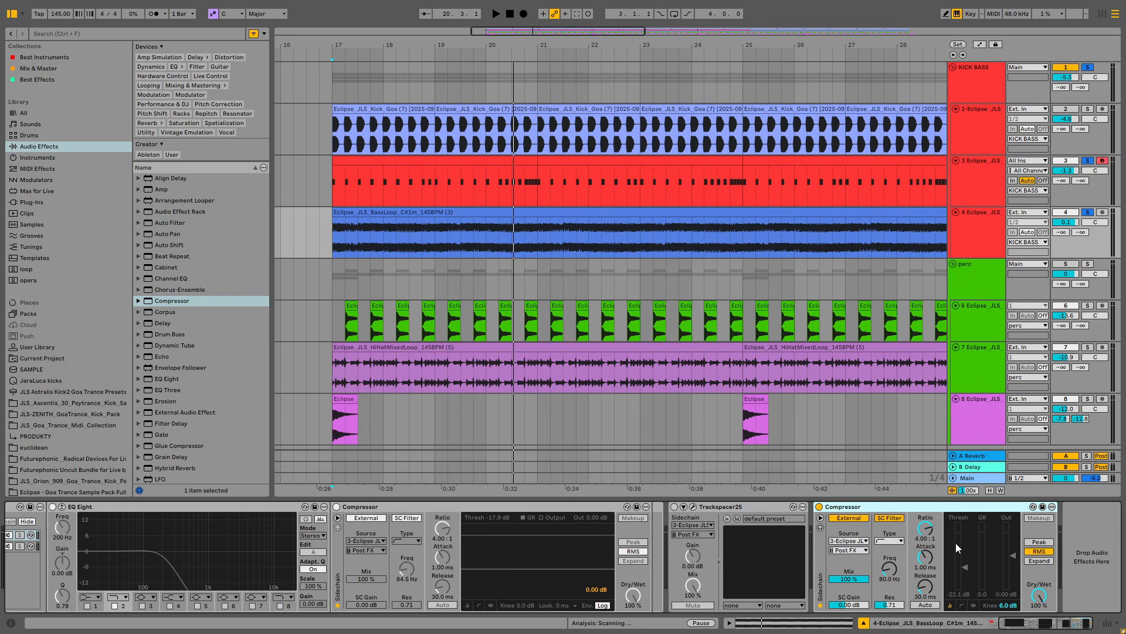
Step: Turn off the last Compressor on the bass track, clear the kick and bass solos and activate the perc group
click(820, 507)
drag(1058, 622, 617, 594)
click(1066, 264)
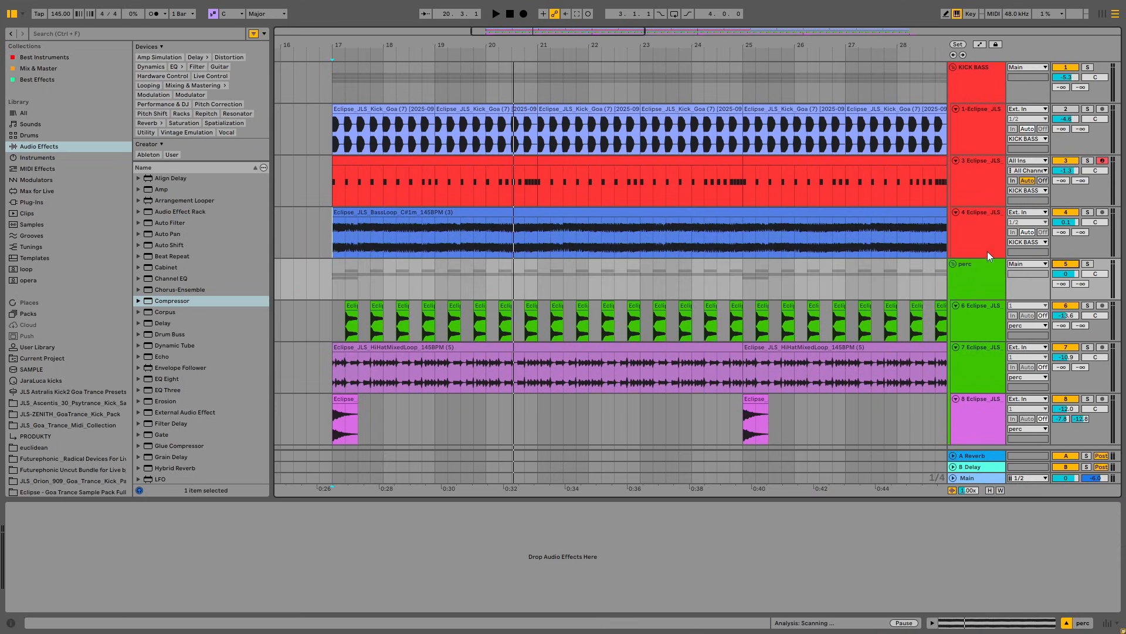
scroll(808, 378, down, 2)
scroll(376, 355, up, 2)
scroll(376, 352, down, 2)
scroll(610, 407, up, 2)
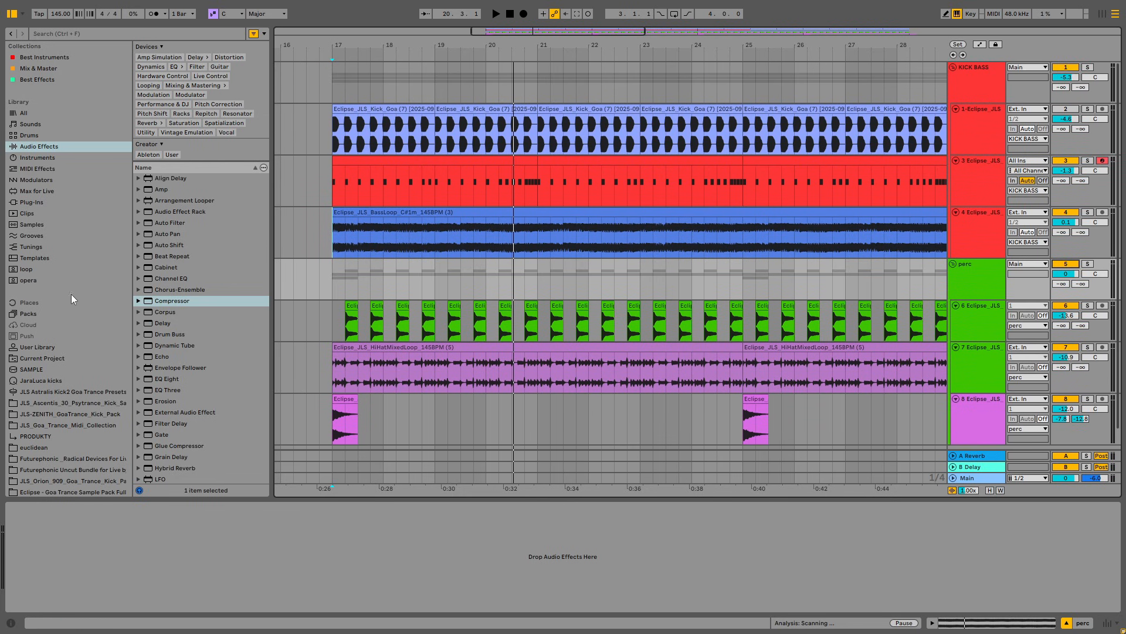
Step: Browse the Eclipse - Goa Trance Sample Pack folder, looking into its 6. Crashes, 7. Rides and 10. Fx subfolders
scroll(68, 340, down, 2)
click(64, 478)
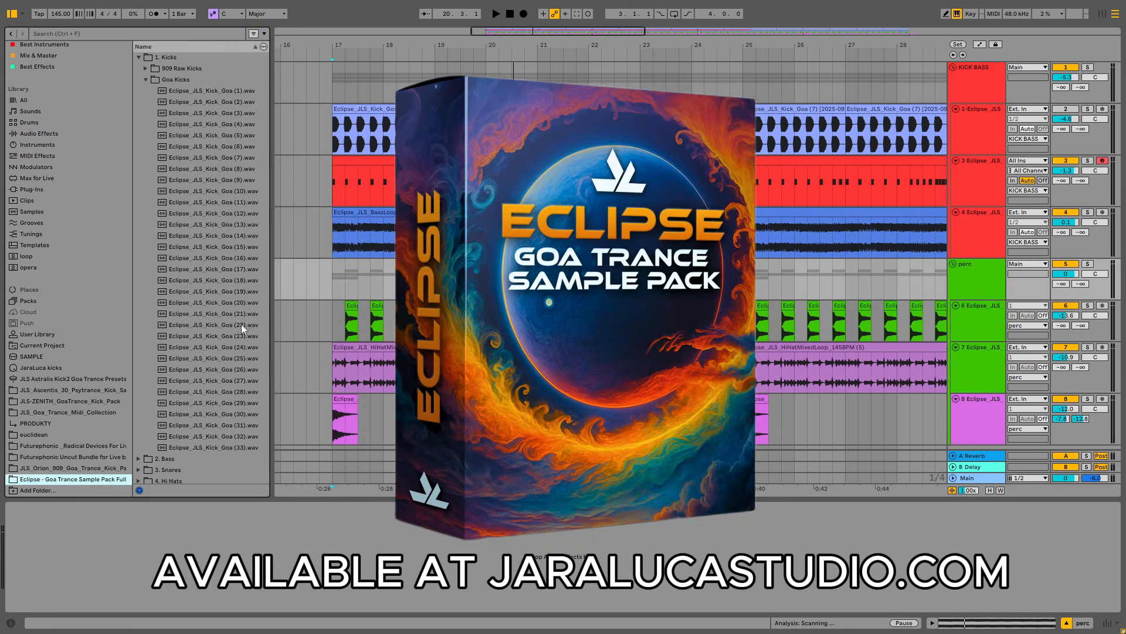
click(148, 61)
click(138, 113)
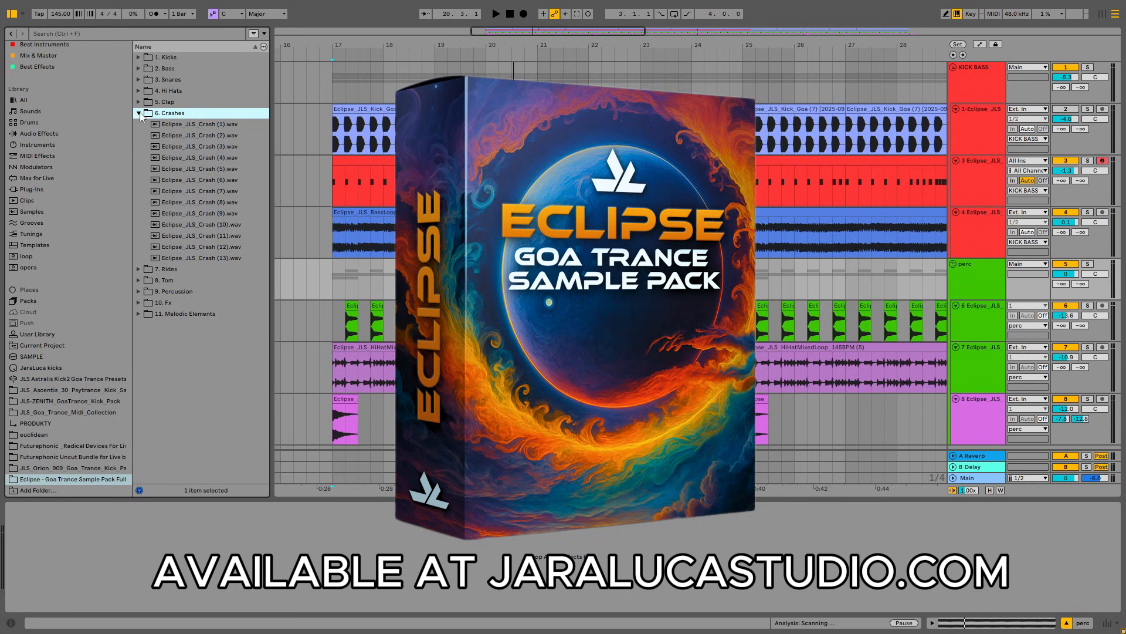
click(139, 114)
click(139, 124)
click(139, 123)
click(138, 157)
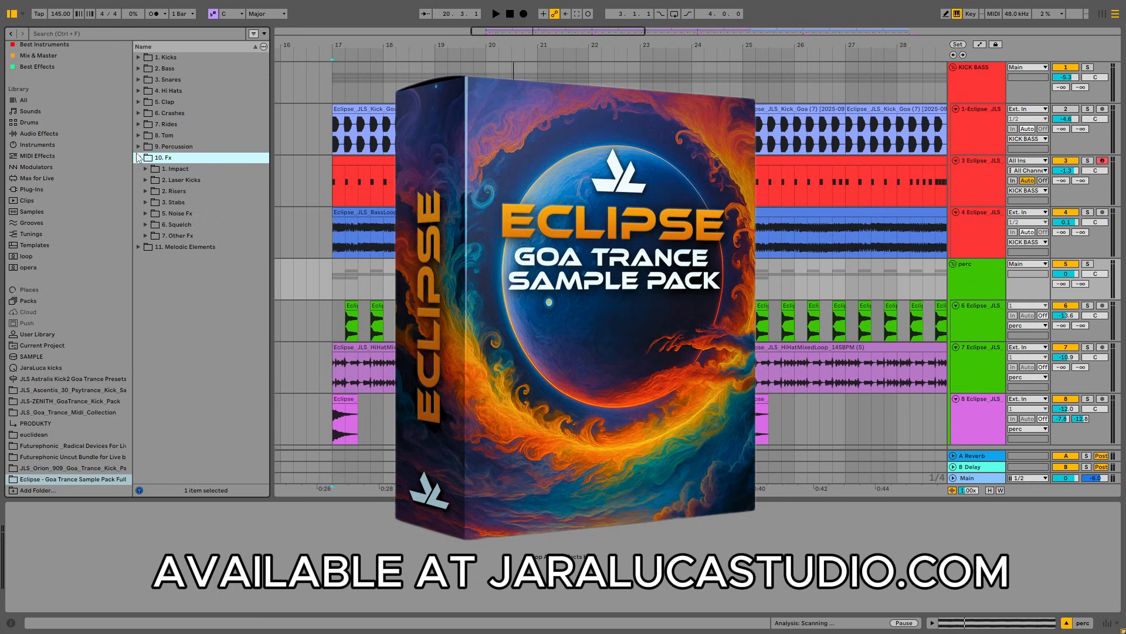
click(138, 157)
Step: Play the full arrangement from bar 17 to hear the kick and bass together with the percussion
click(333, 83)
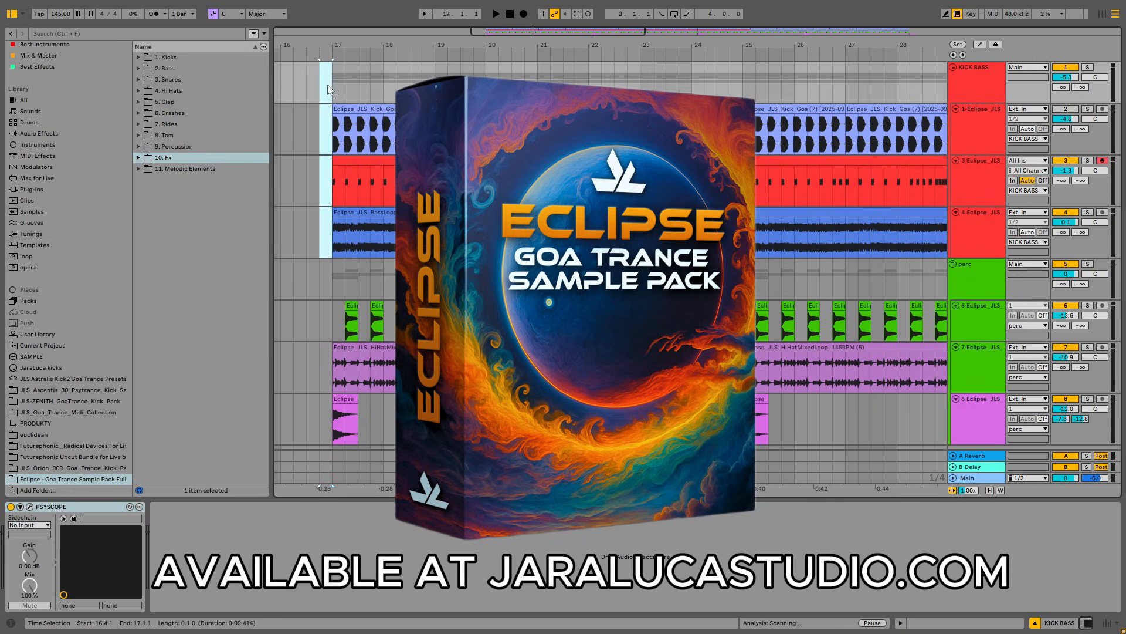
scroll(332, 256, down, 1)
click(332, 256)
key(space)
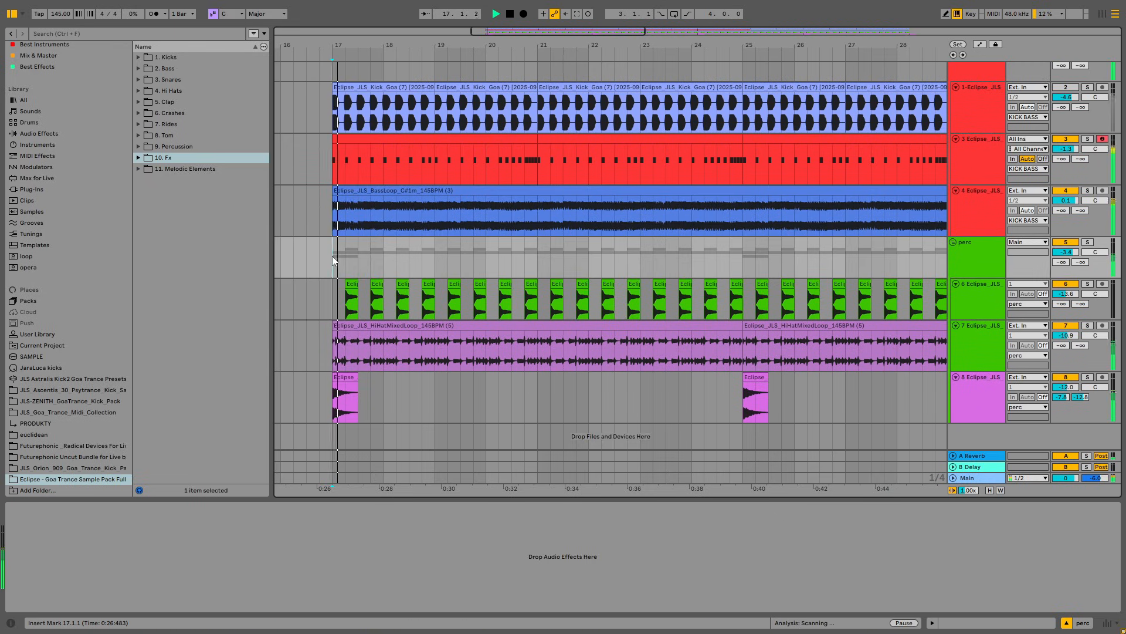